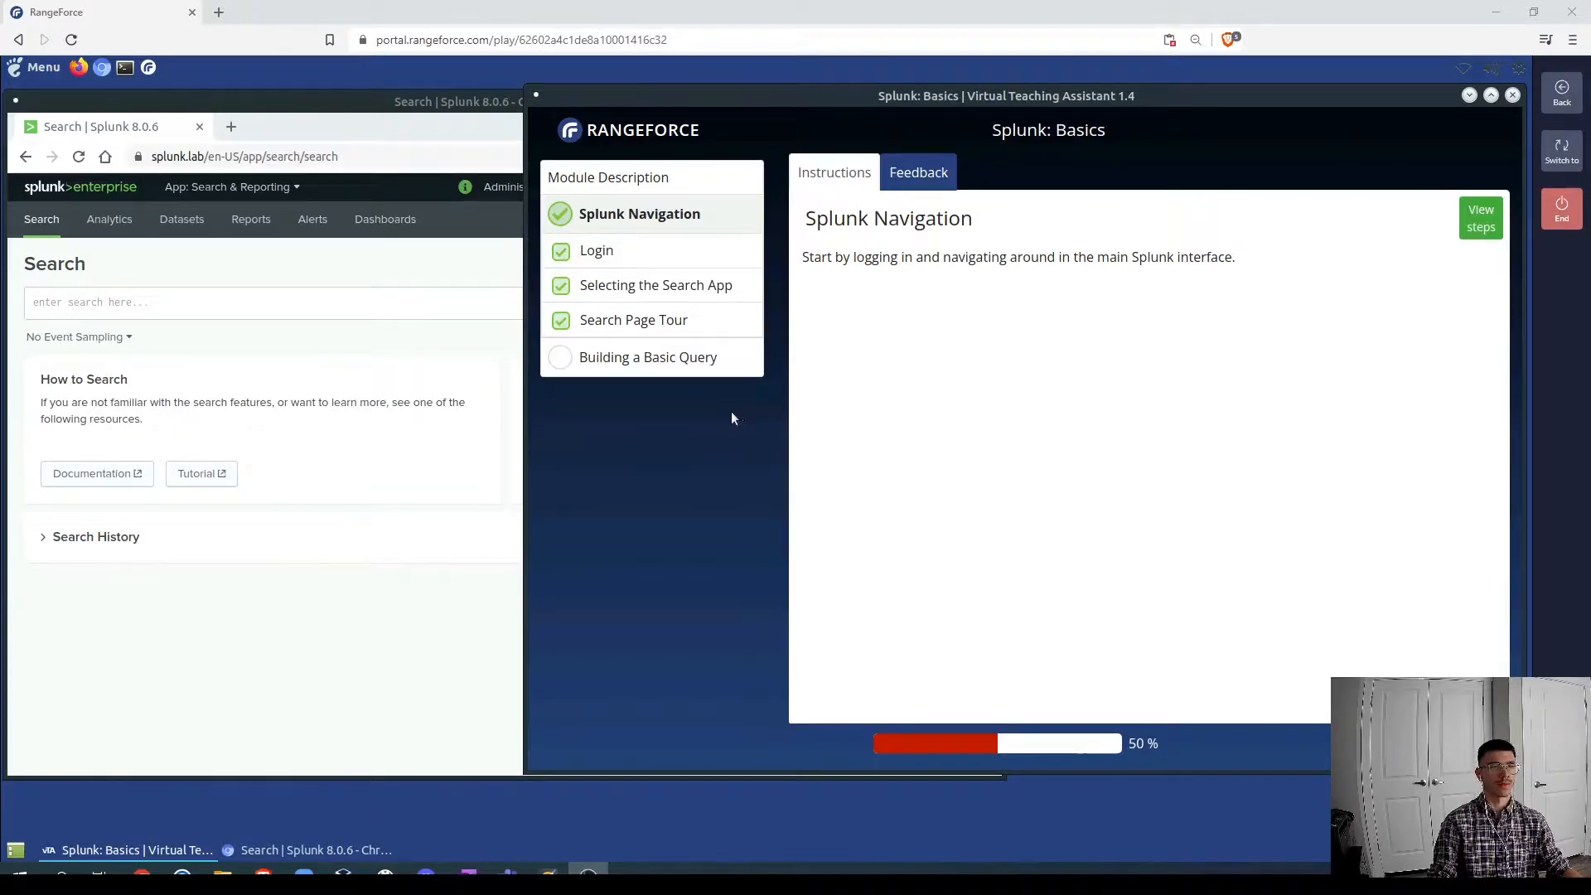
- Check the Login instructions, go to the Splunk home page and open the Search & Reporting app
left_click(1483, 229)
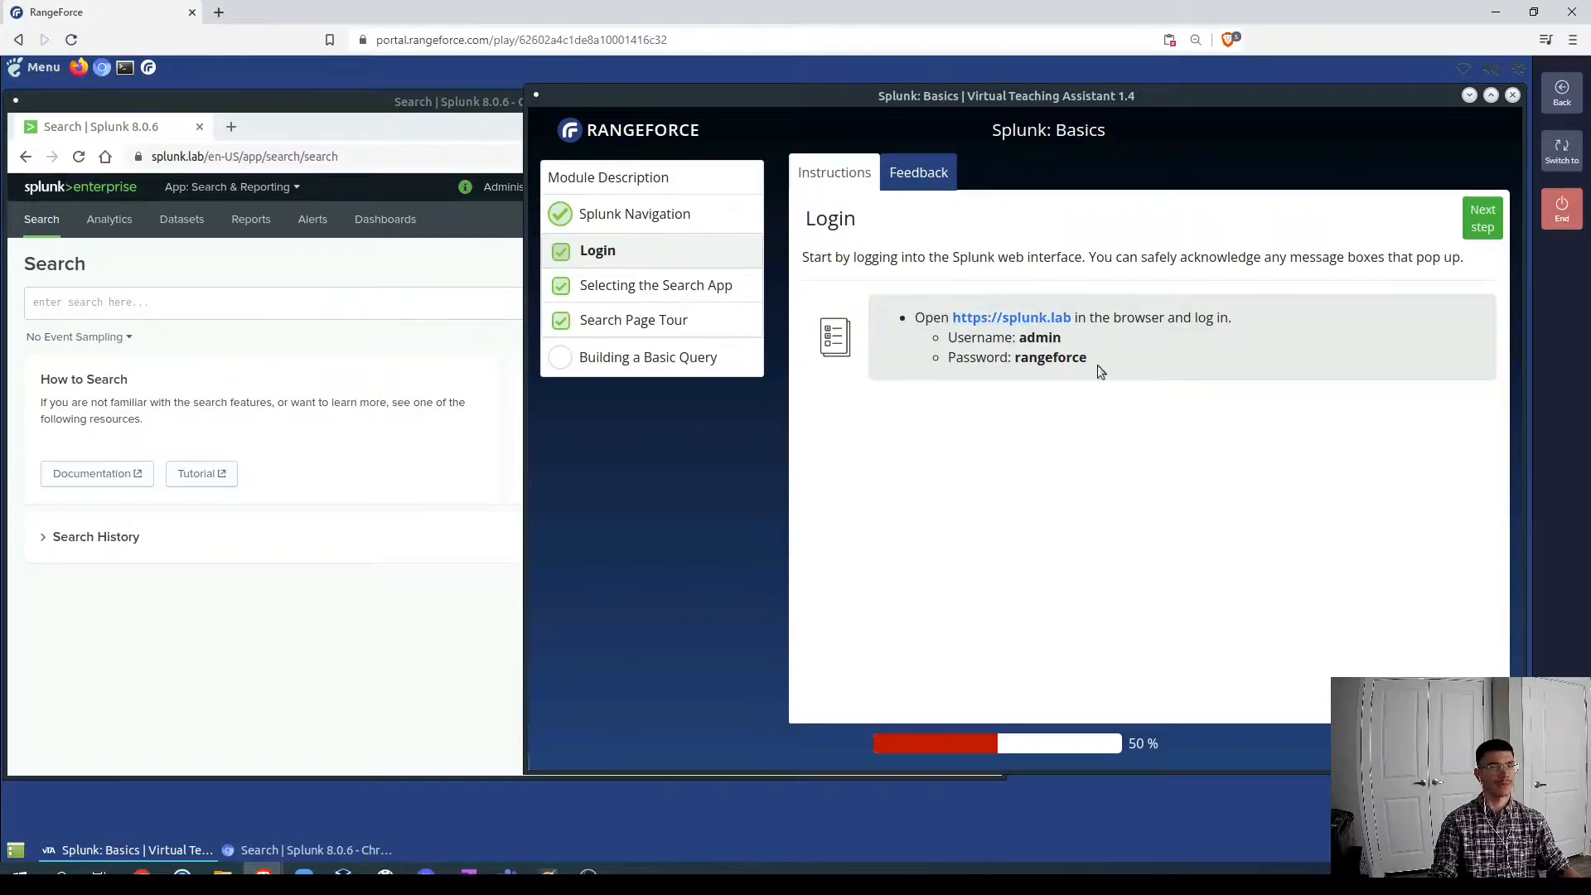
left_click(369, 678)
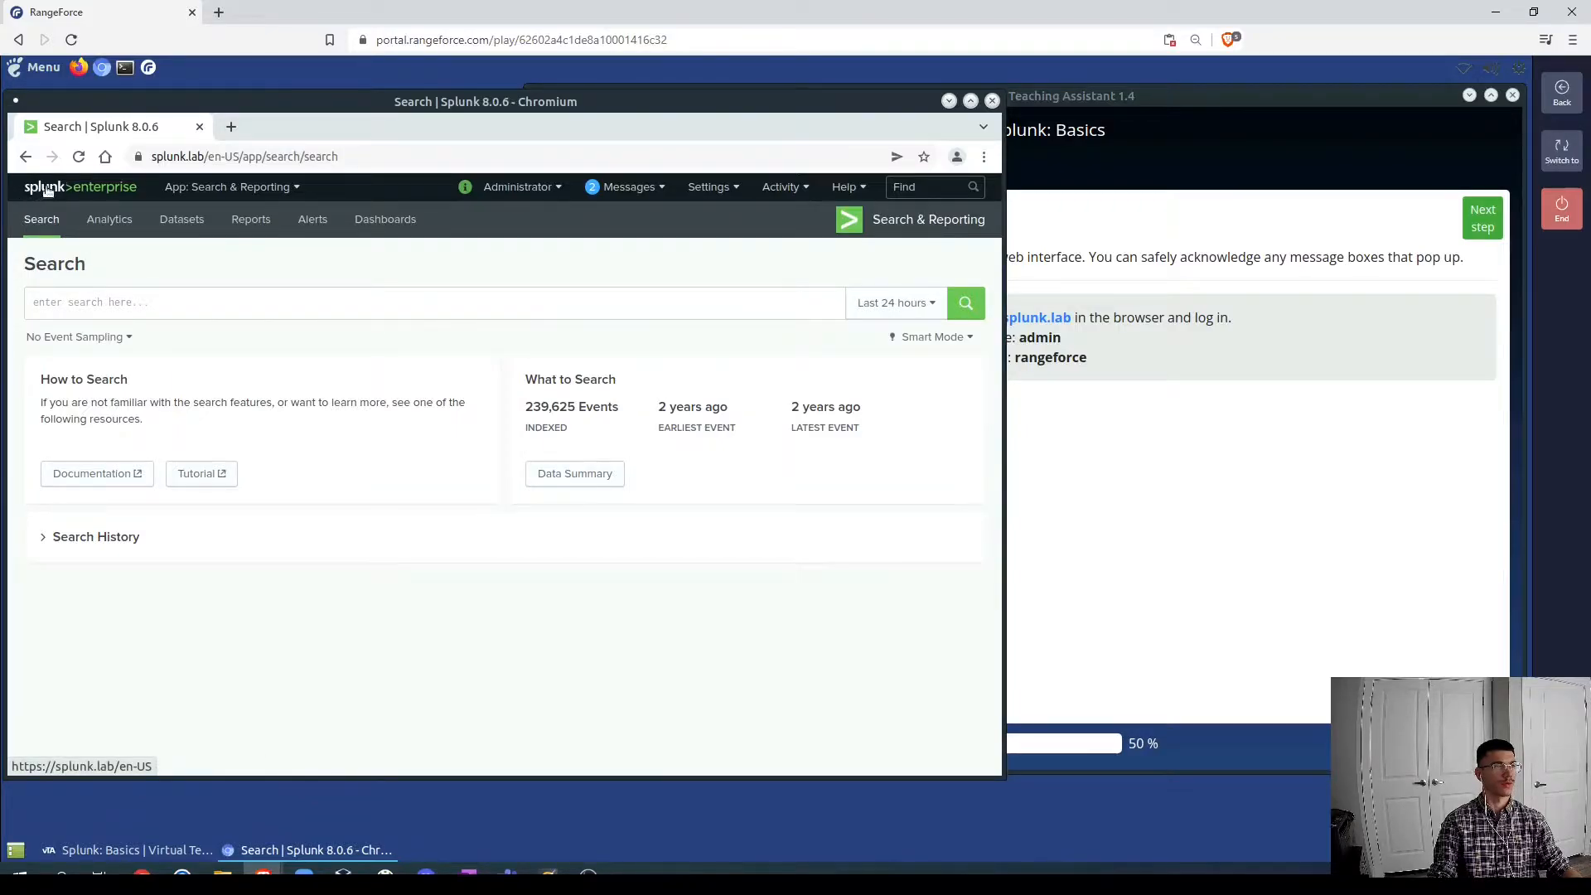
left_click(56, 196)
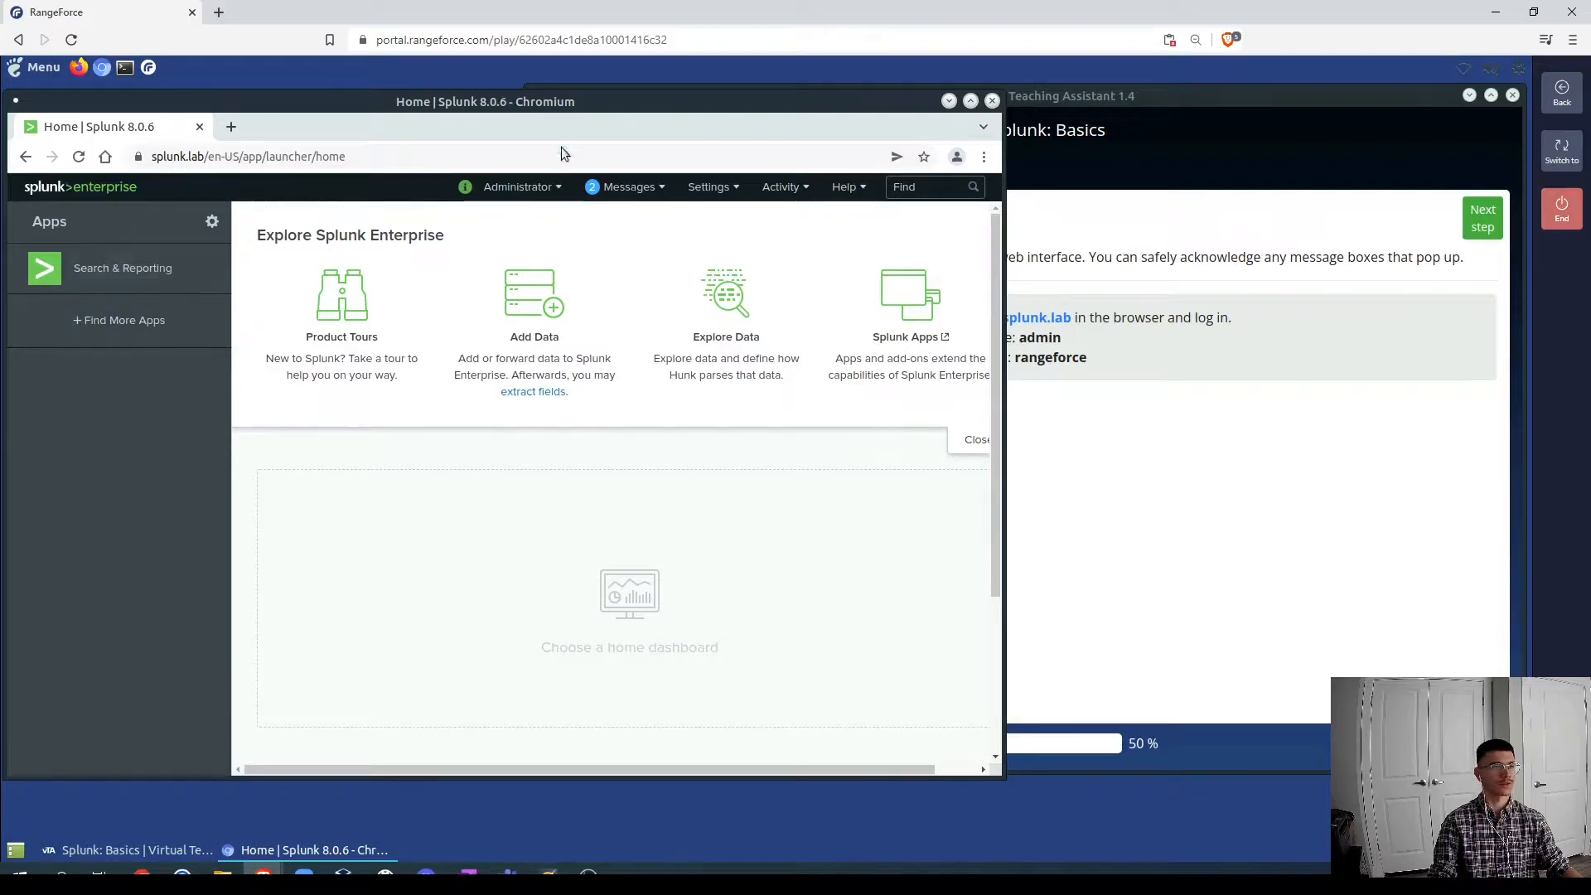
left_click(94, 275)
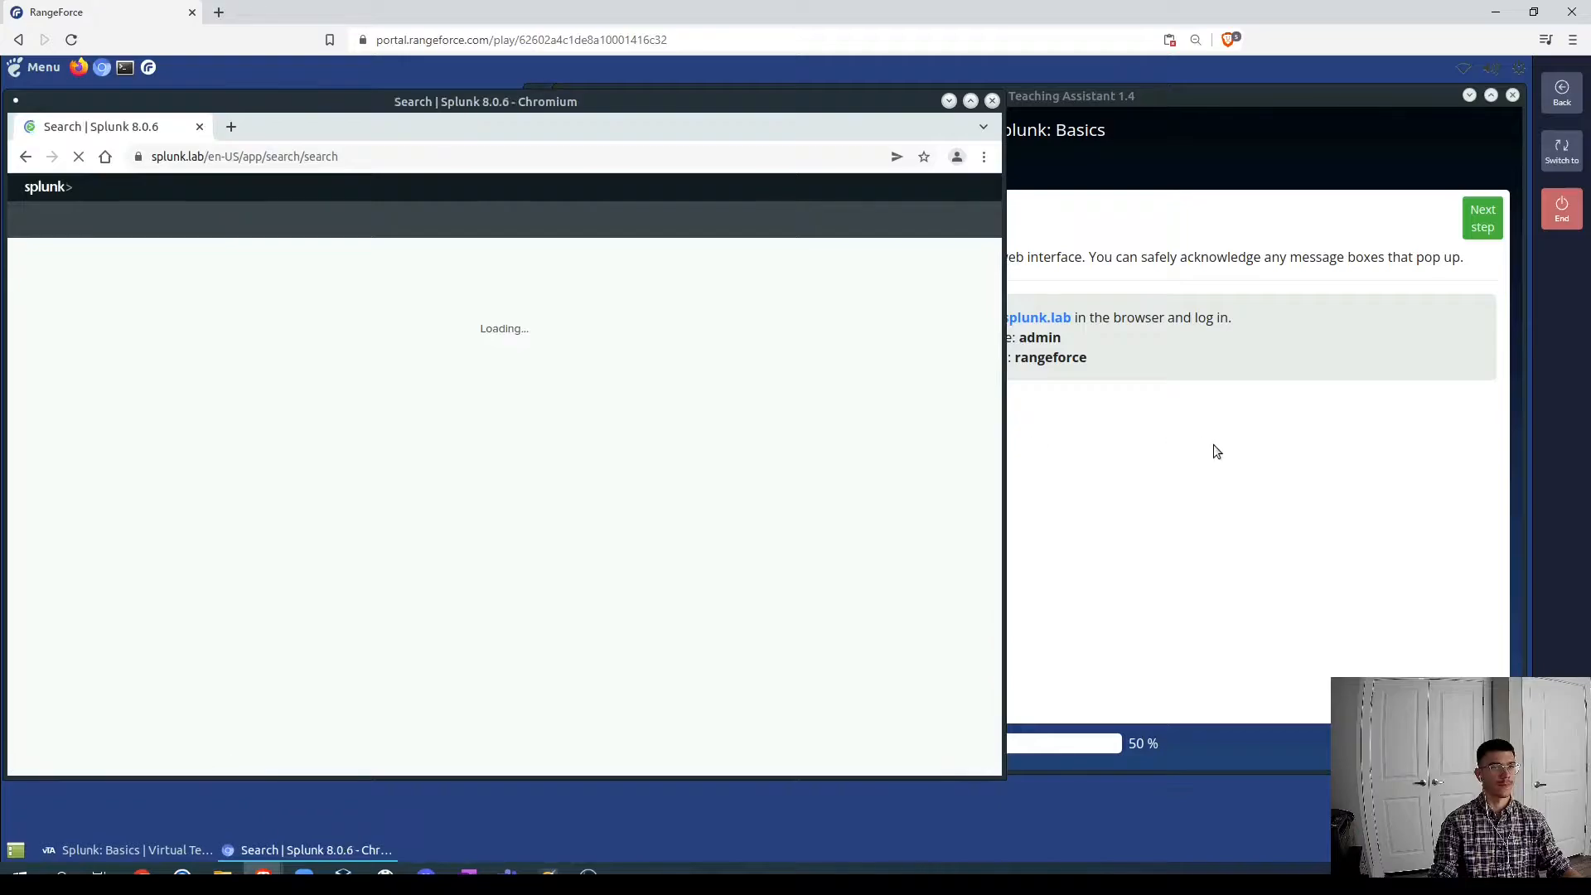
- Move the lab guide on through Selecting the Search App to the Search Page Tour instructions
left_click(1216, 451)
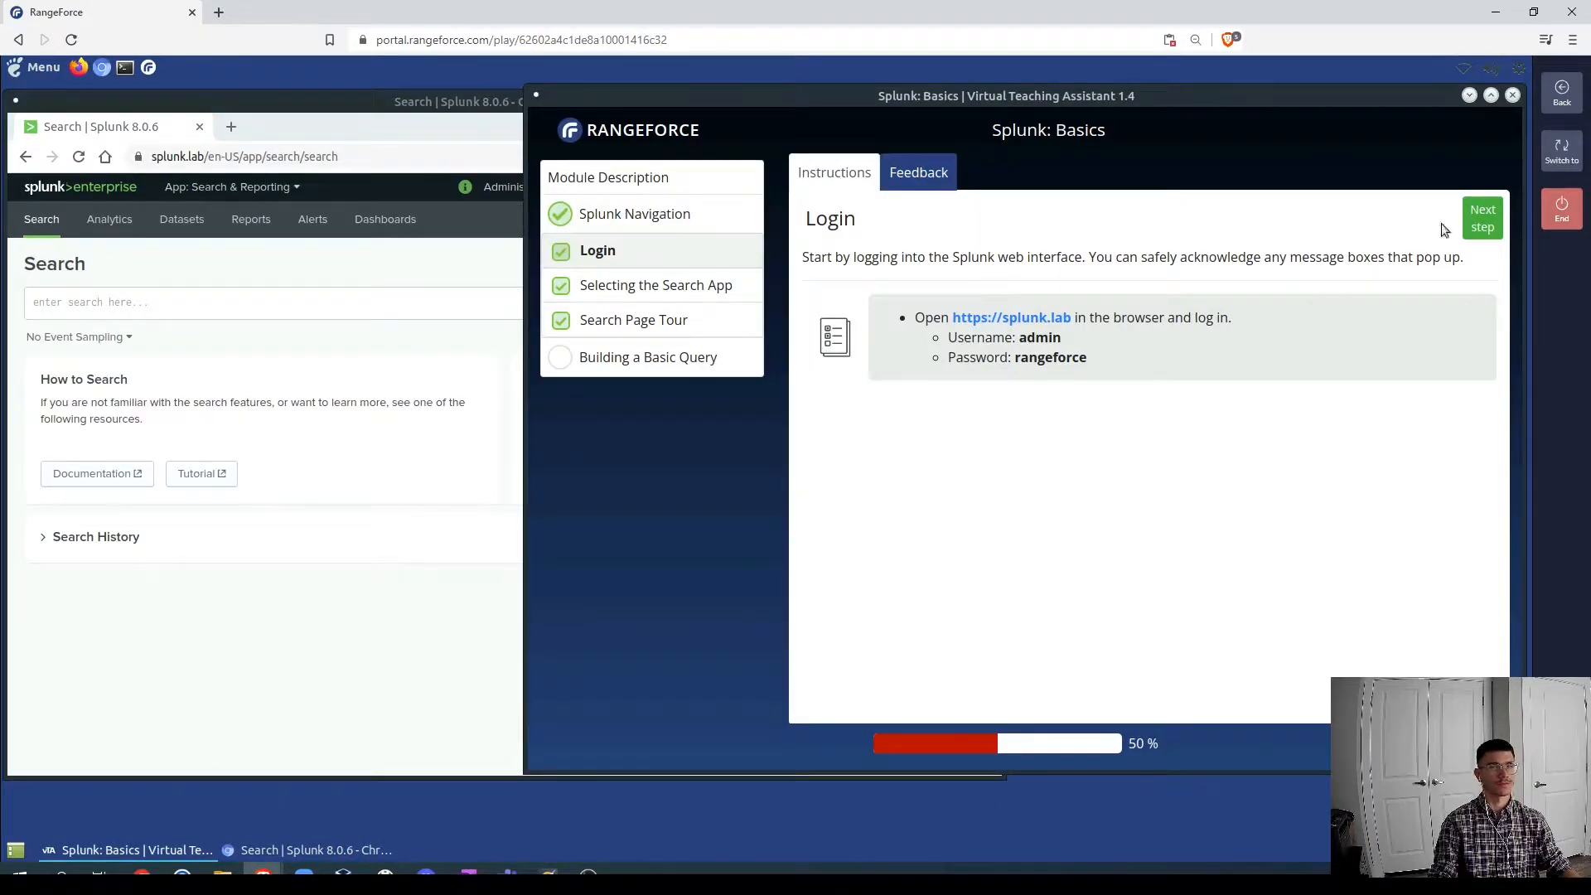
left_click(1479, 224)
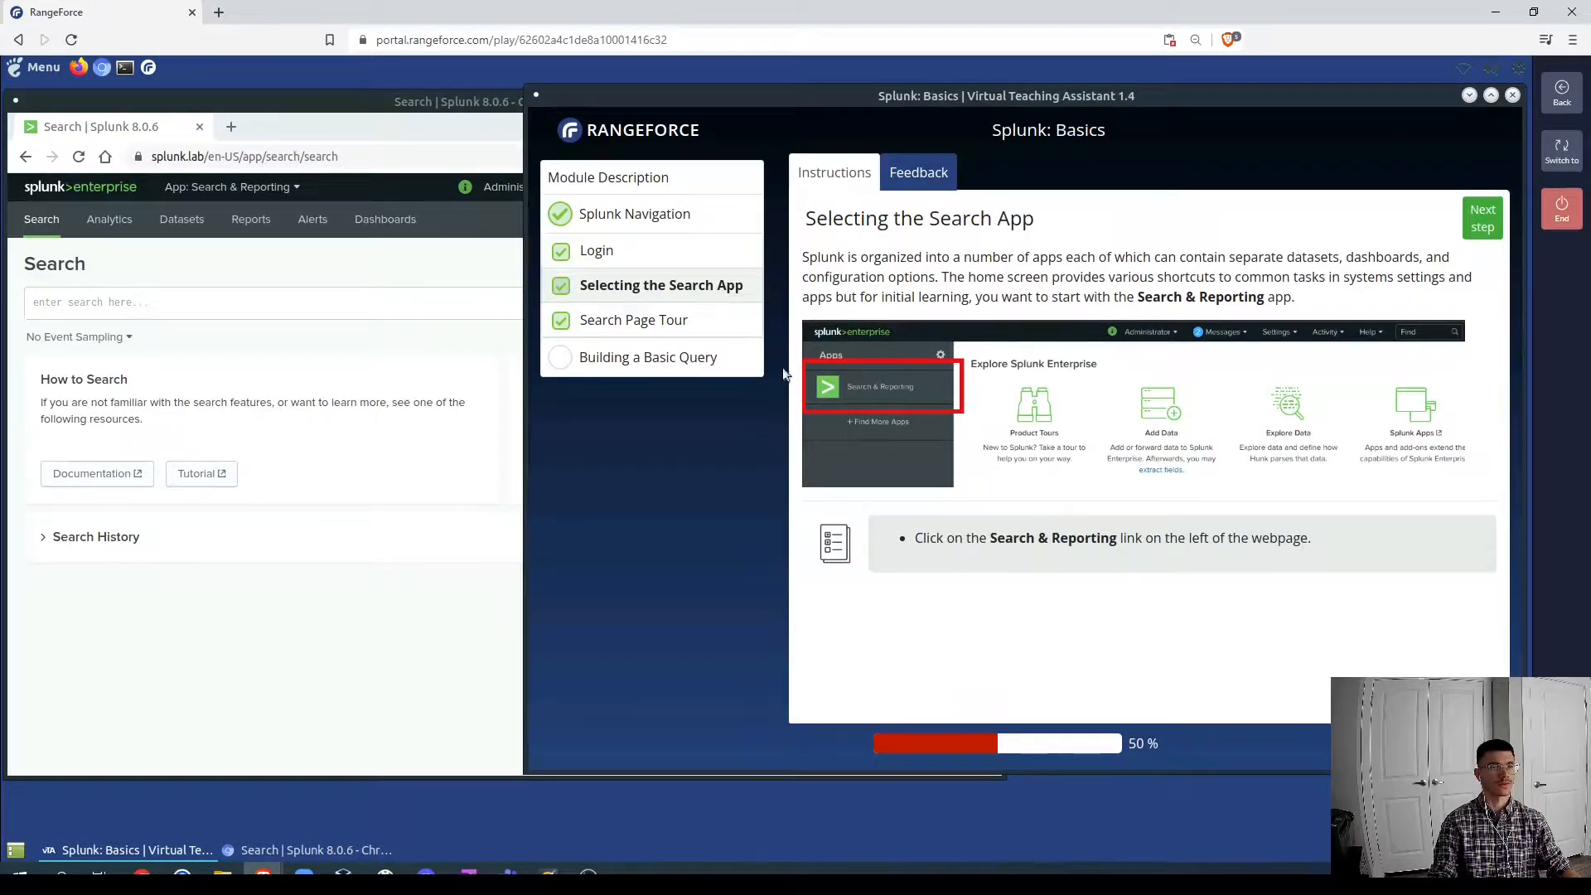
left_click(626, 323)
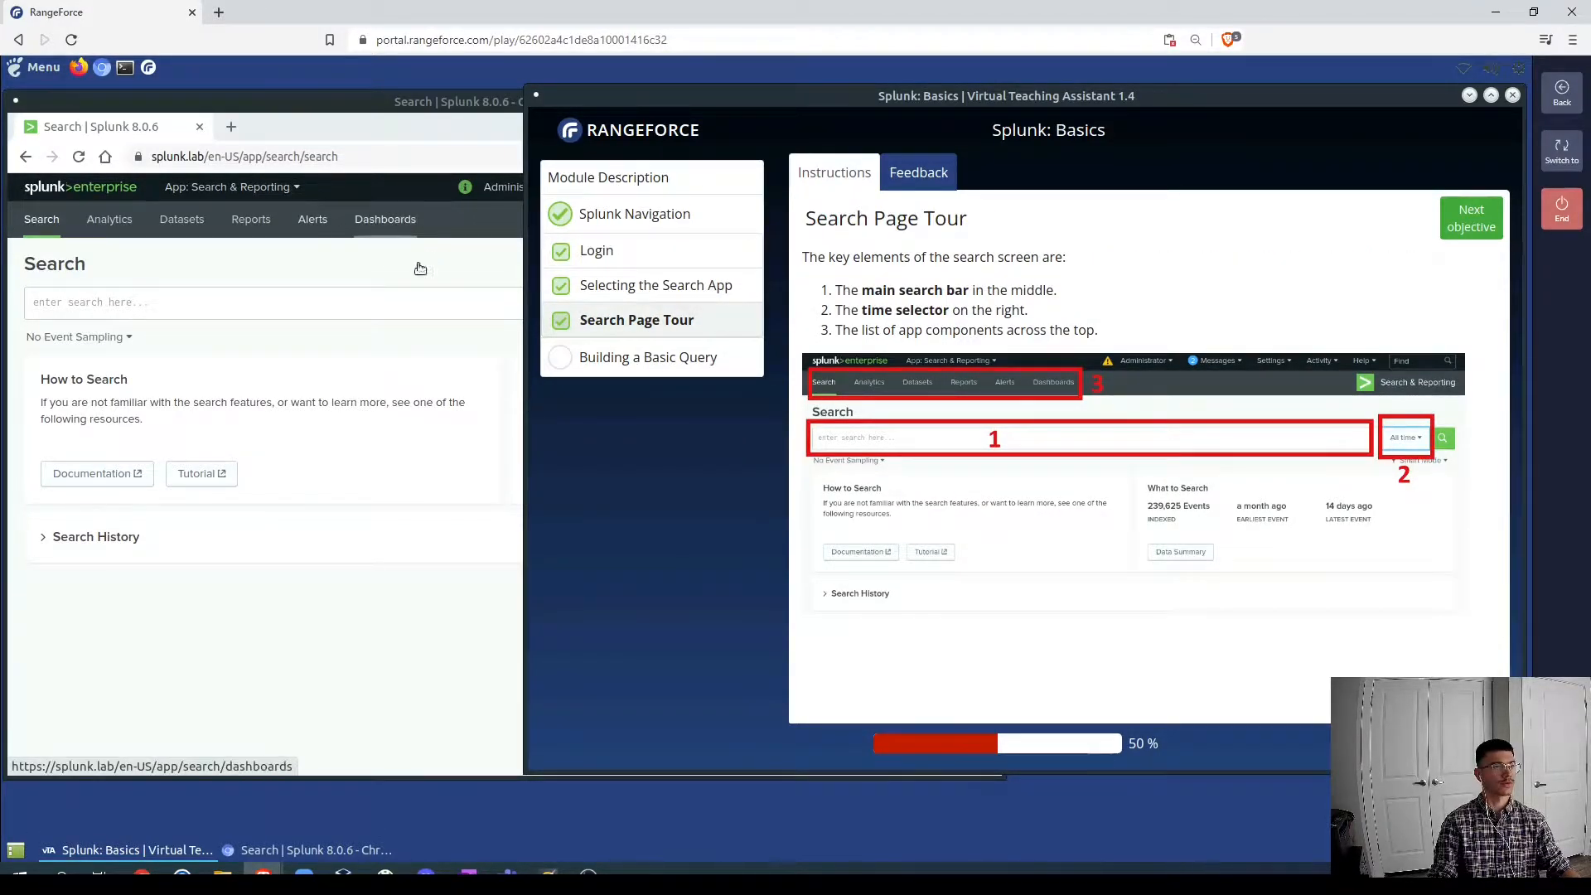
- Look over the Splunk search page and show the available time range presets
left_click(229, 248)
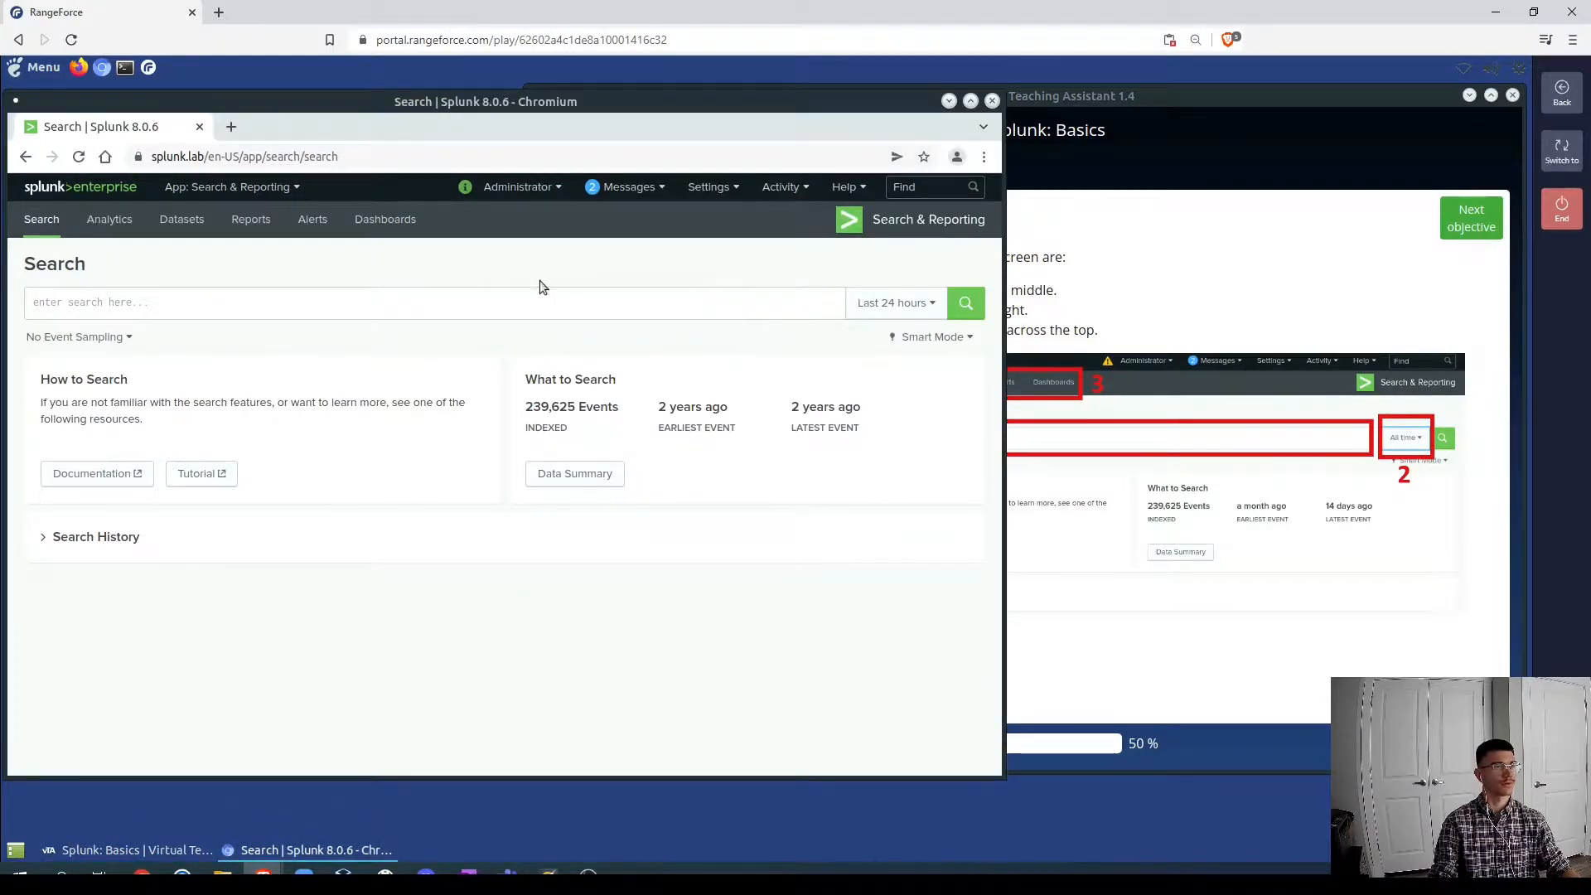
left_click(1135, 250)
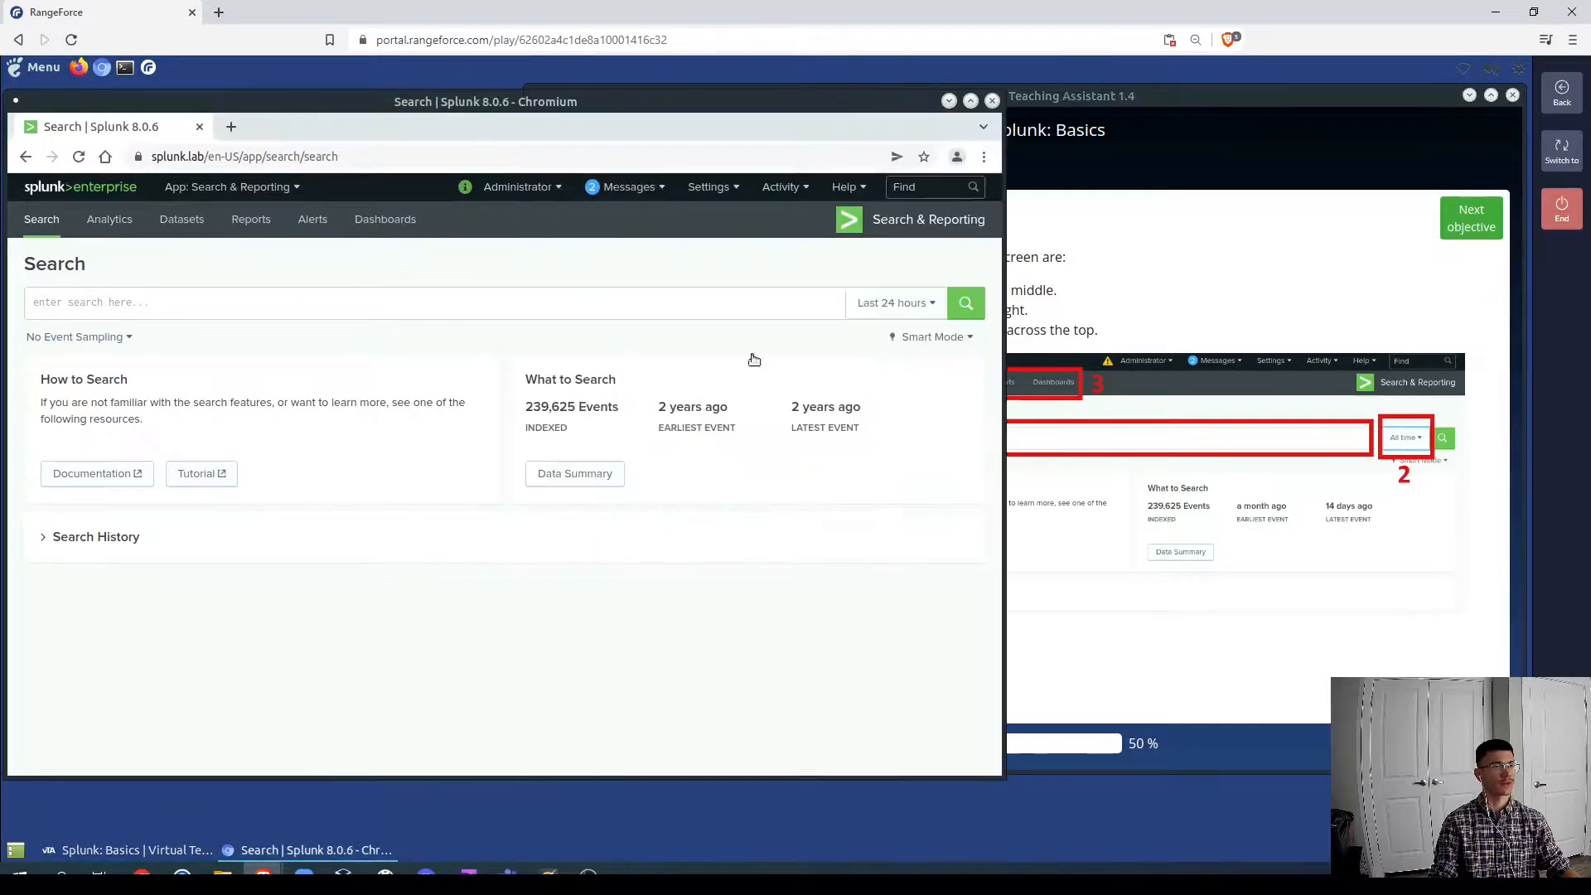
left_click(297, 635)
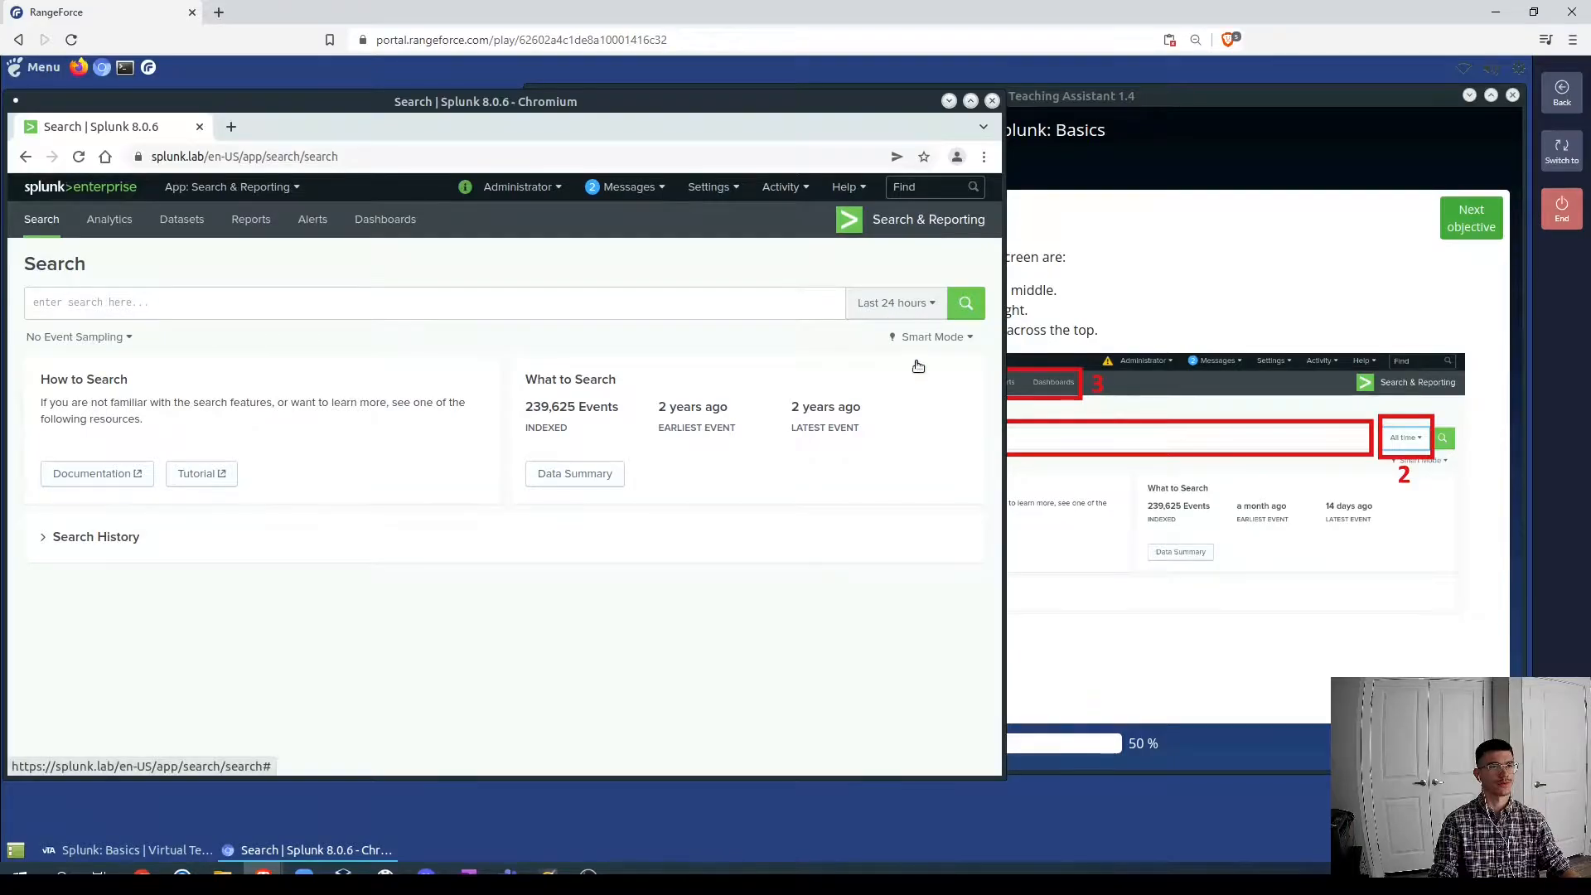
left_click(883, 301)
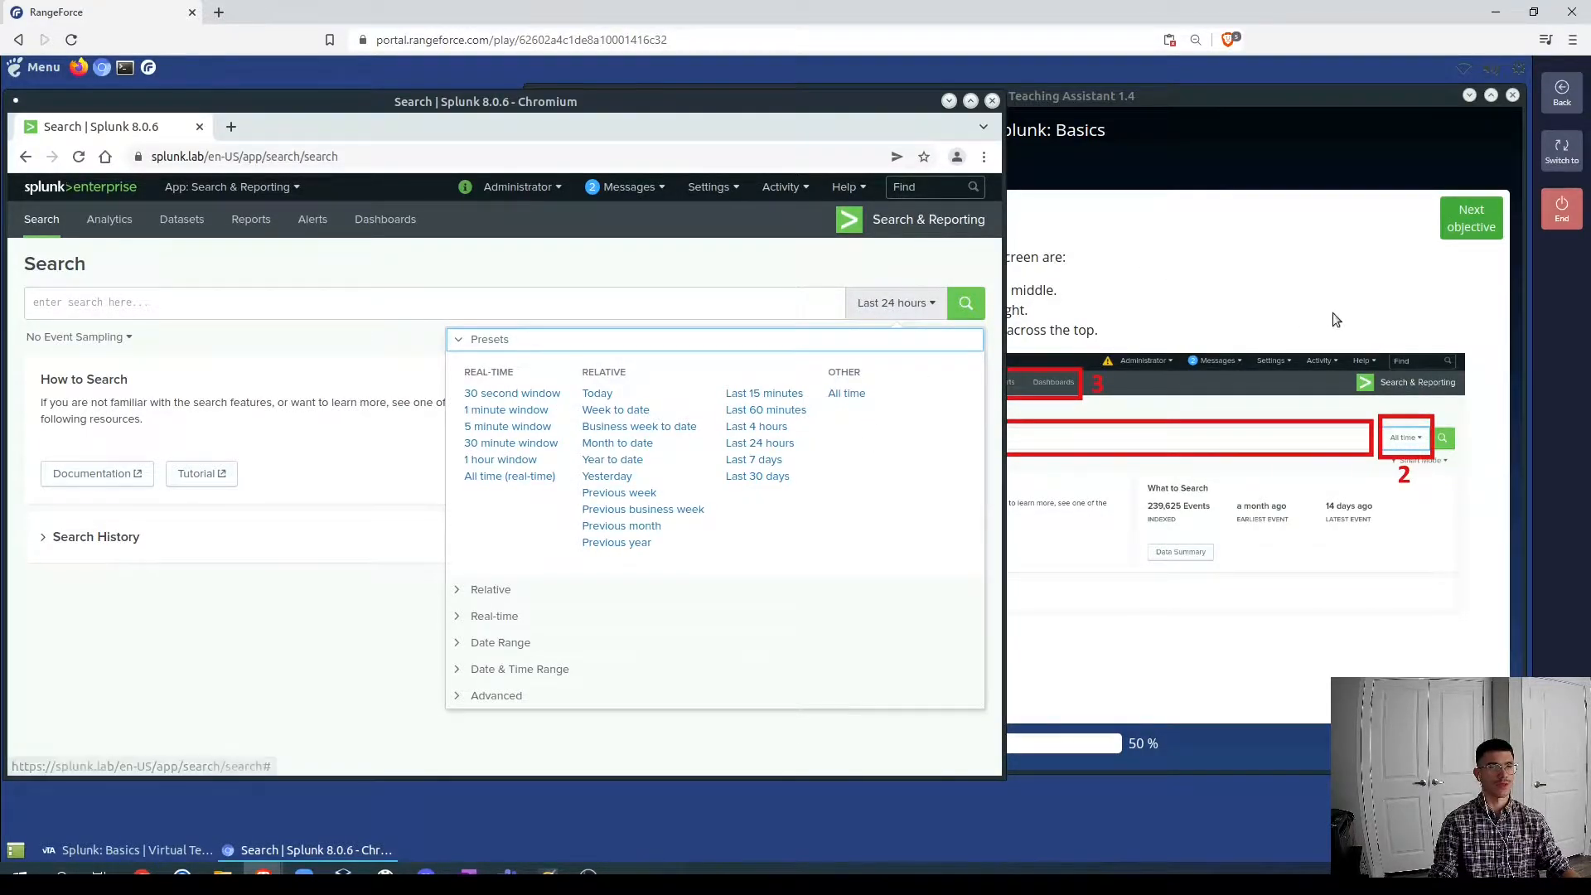
- Advance the lab to the Building a Basic Query objective and reload the Splunk search page with the URL locale en-GB
left_click(1333, 290)
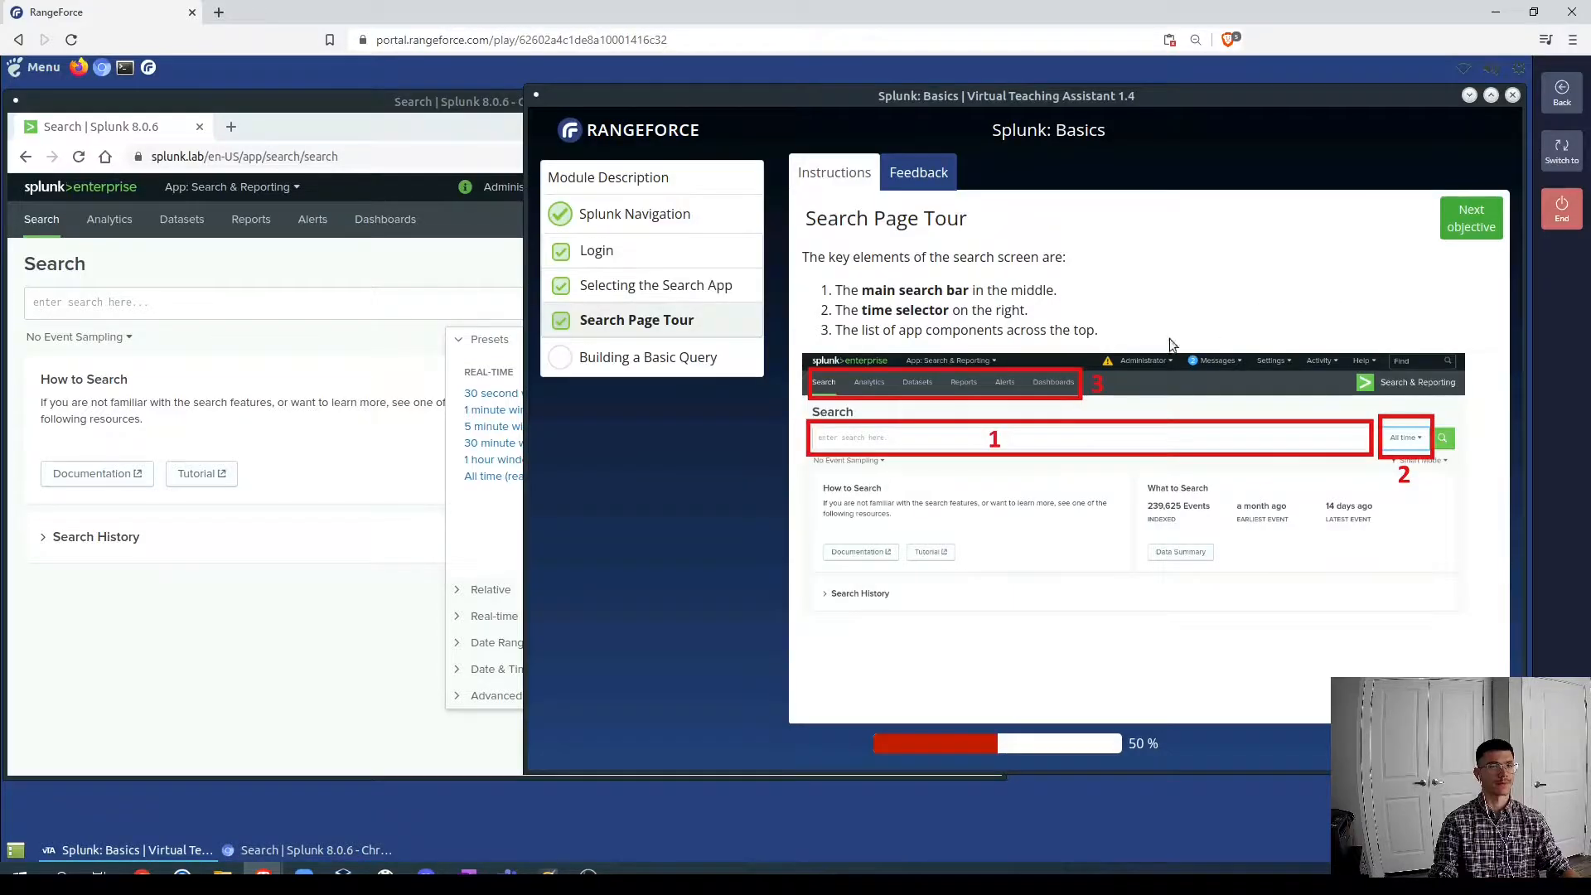
left_click(1470, 218)
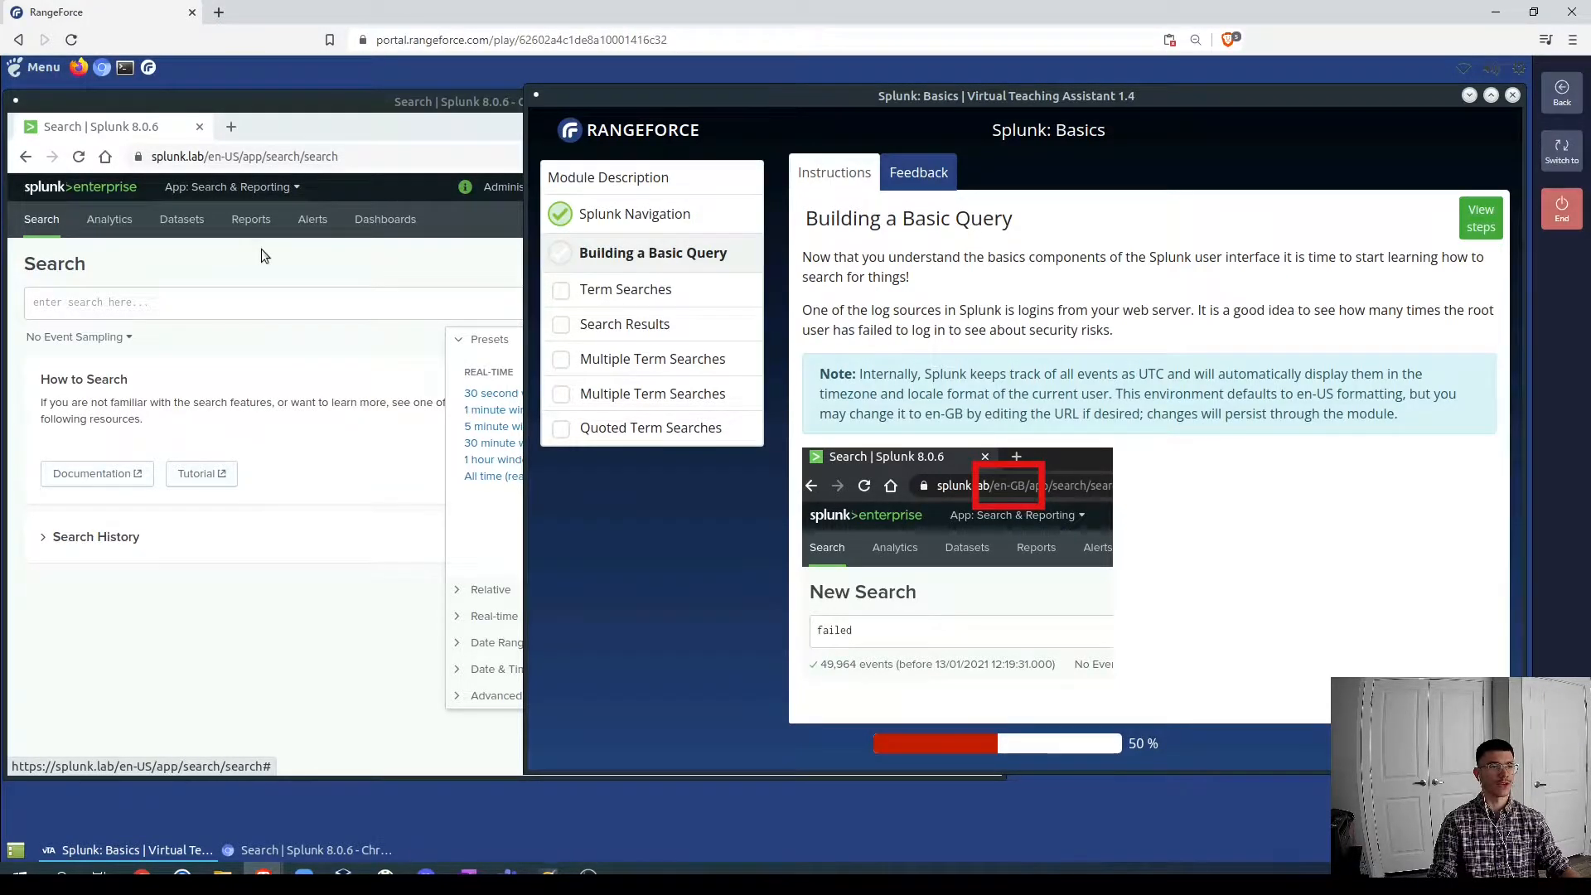
left_click(248, 157)
left_click(245, 157)
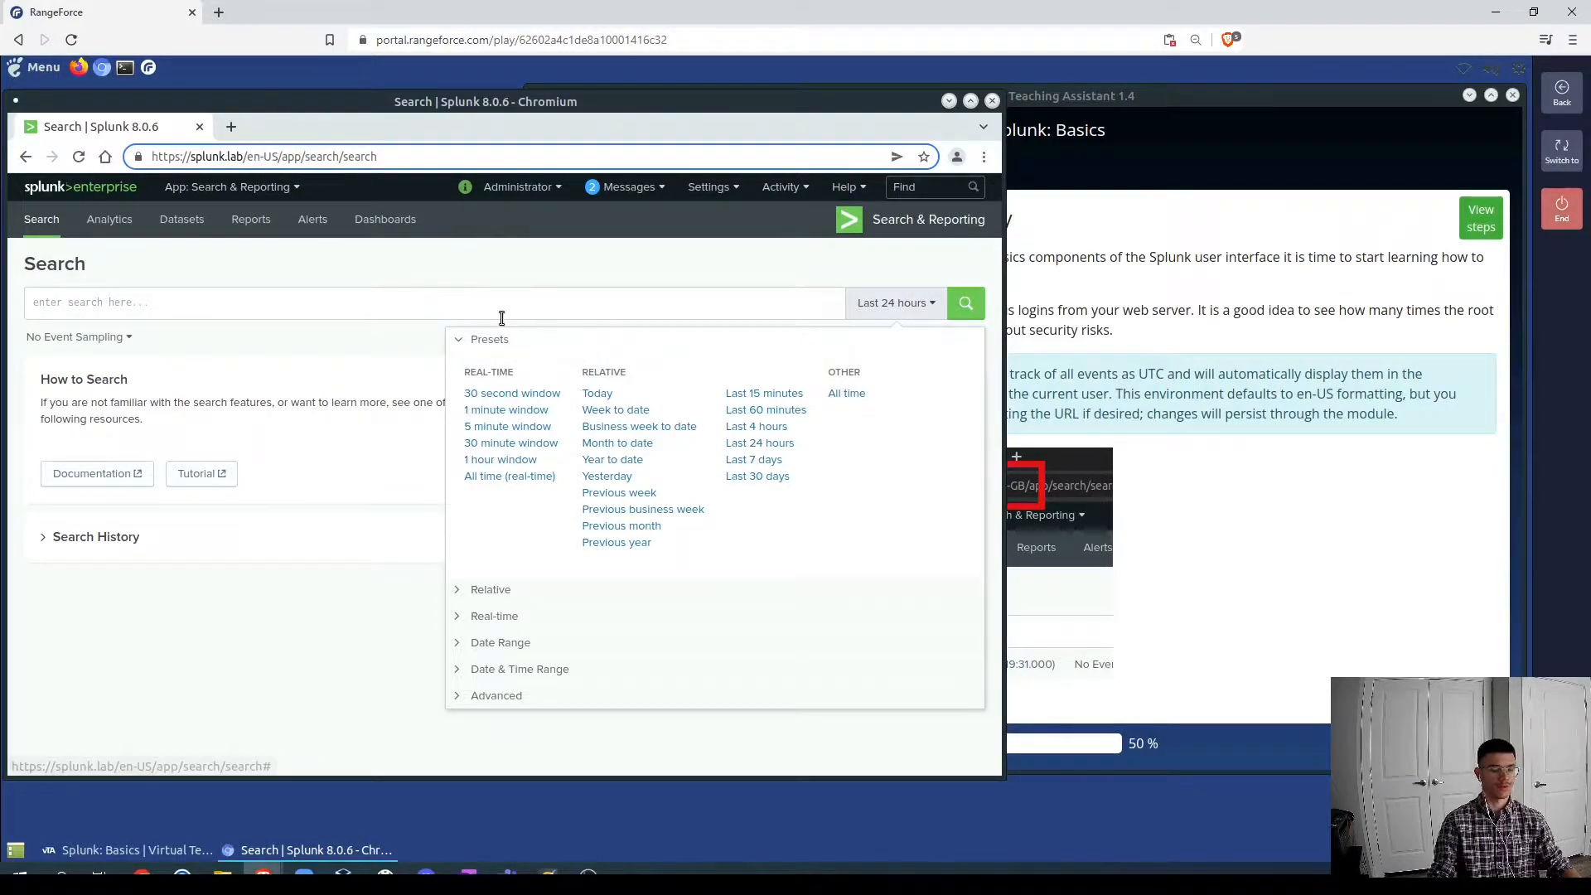
key("BackSpace")
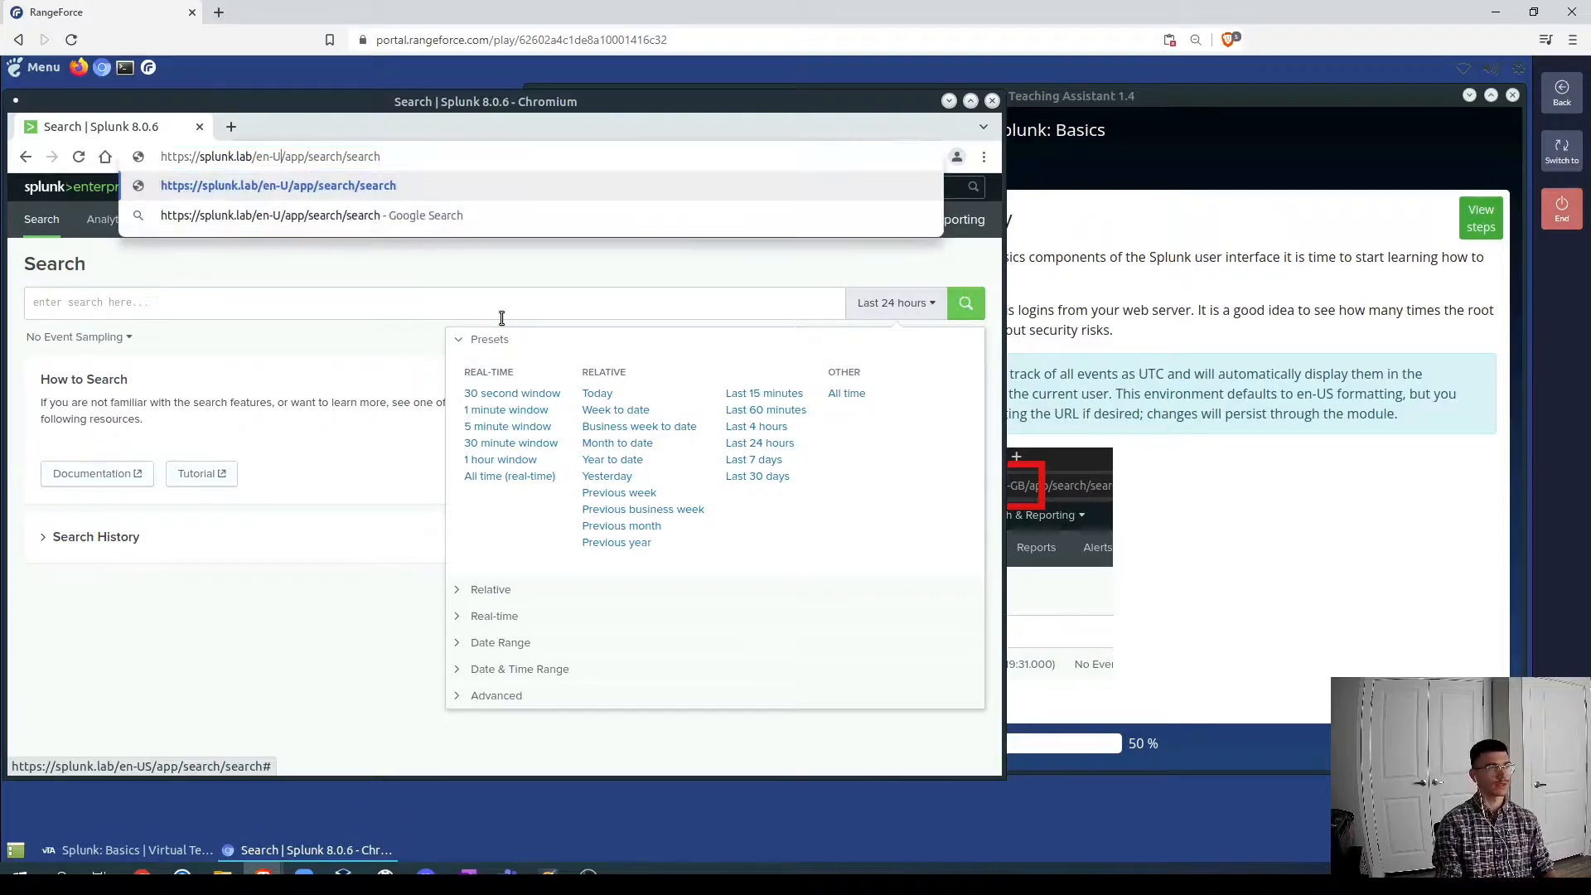
key("BackSpace")
type("GB")
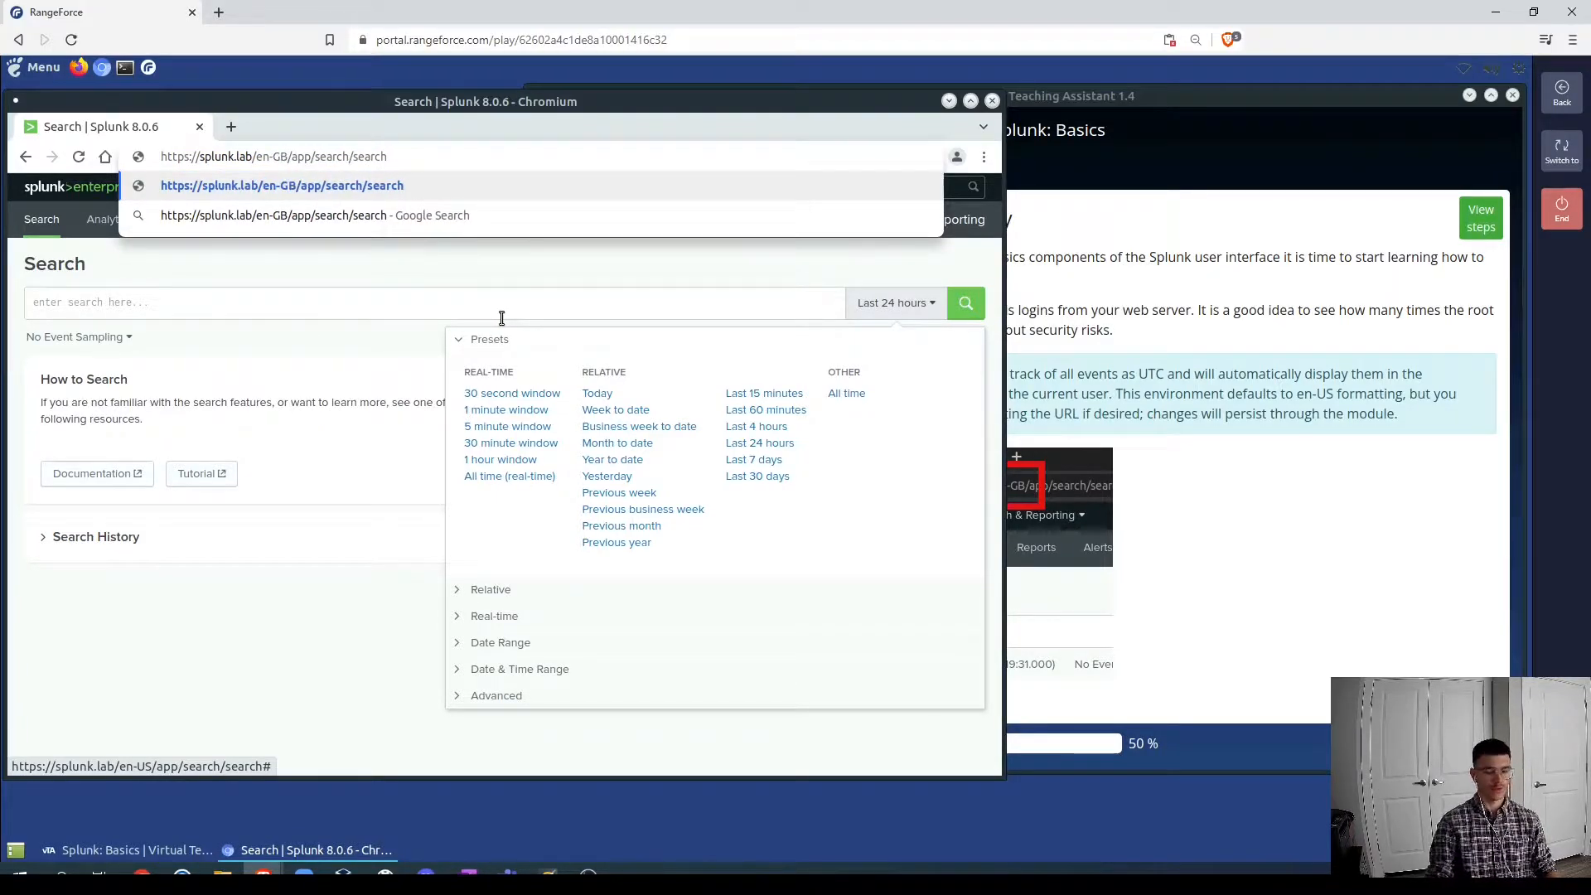
key("Return")
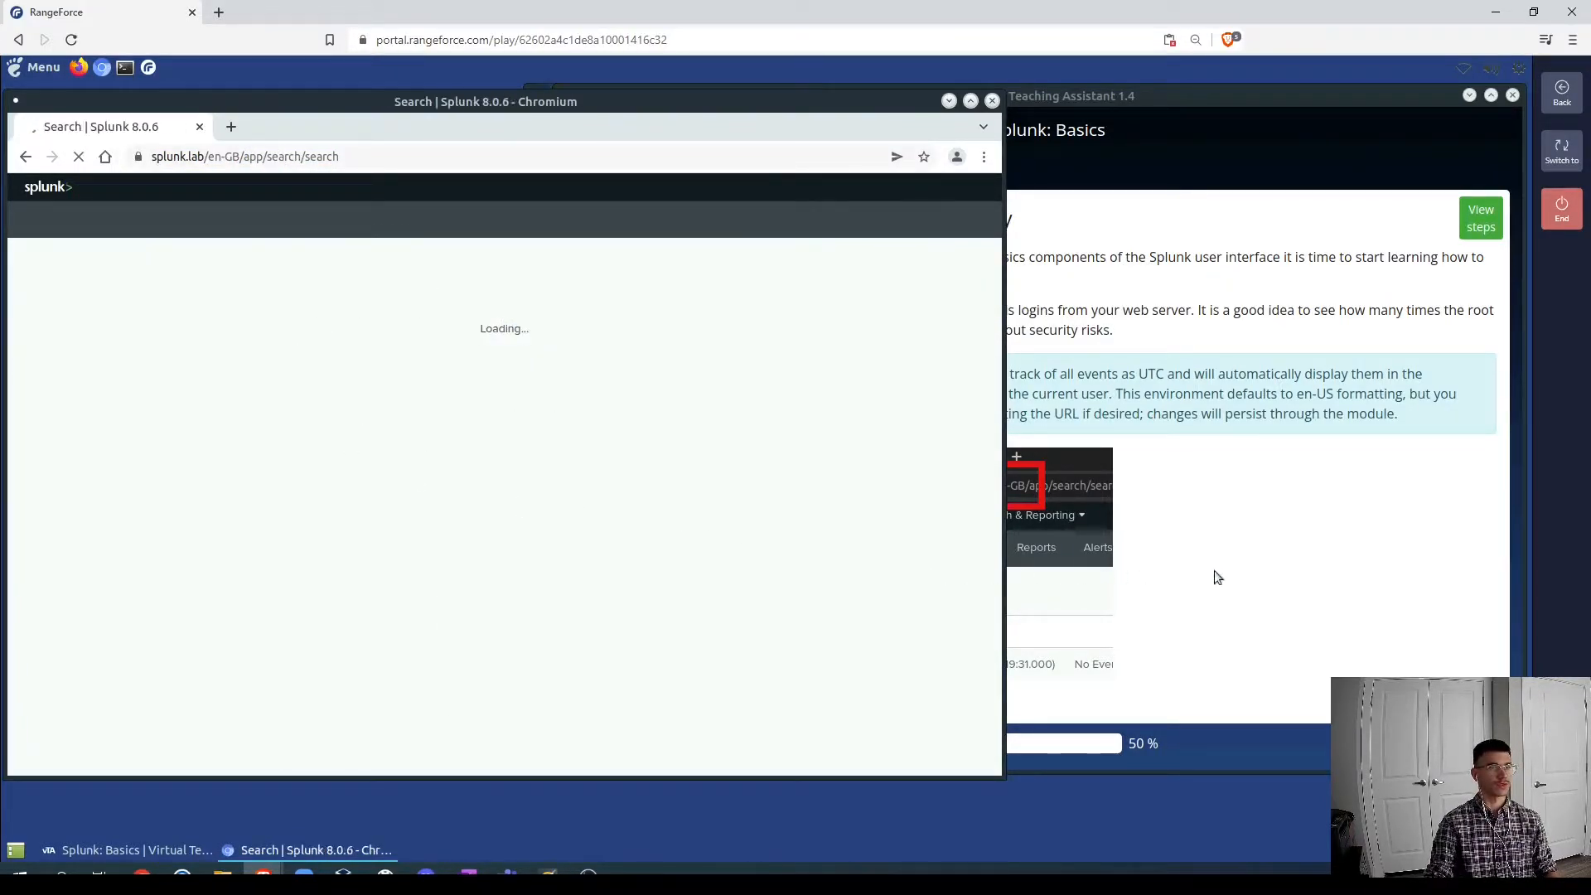
- Open the Term Searches instructions and set the Splunk search time range to All time
left_click(1336, 571)
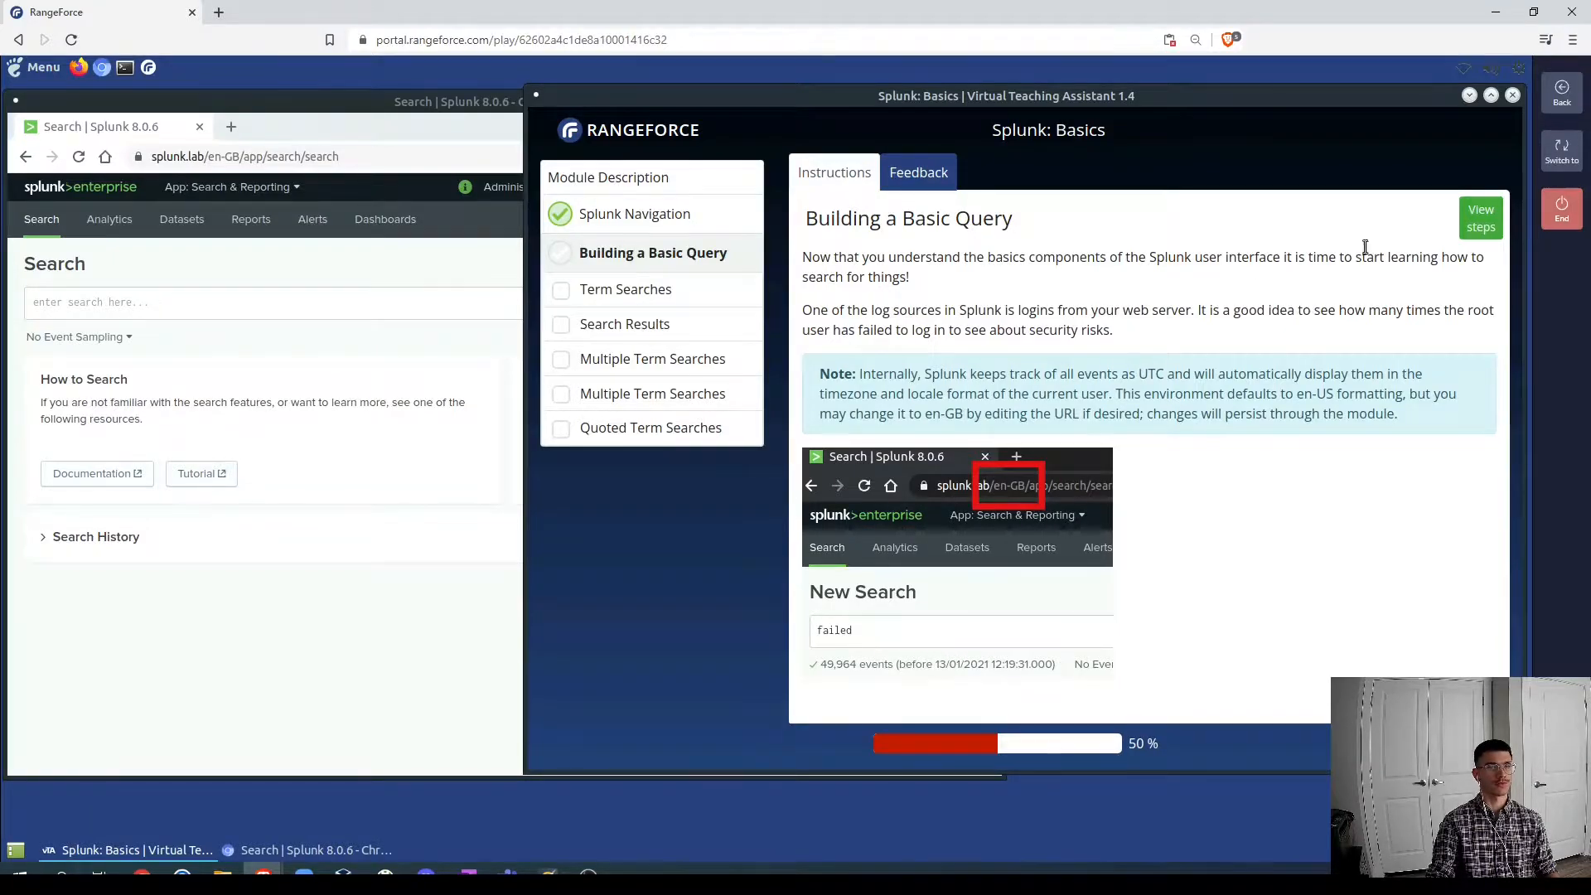
left_click(1479, 228)
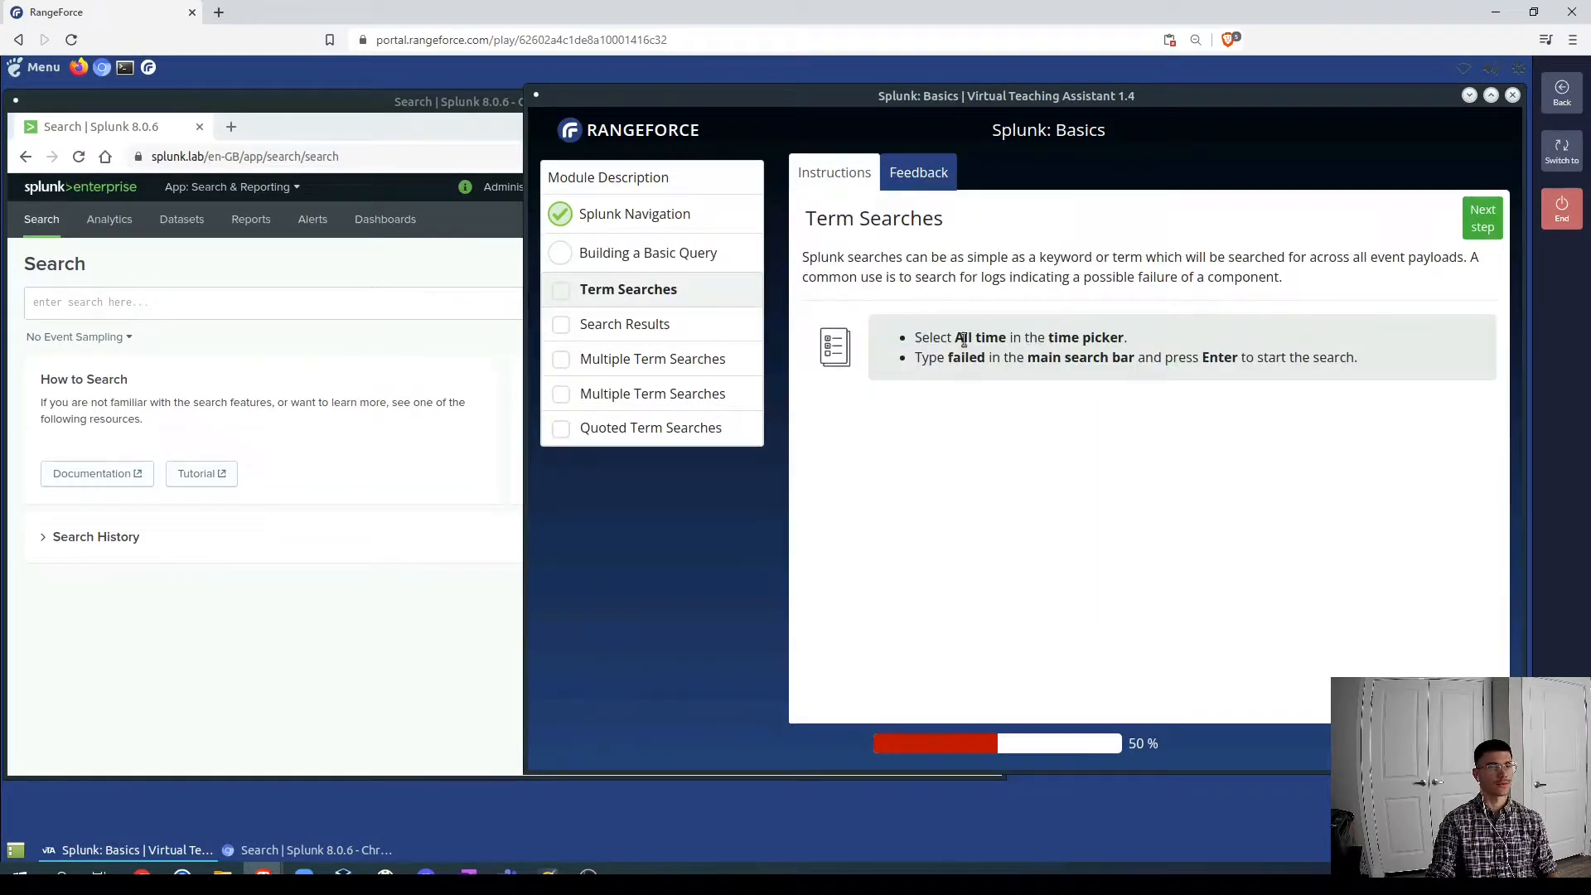
left_click(184, 618)
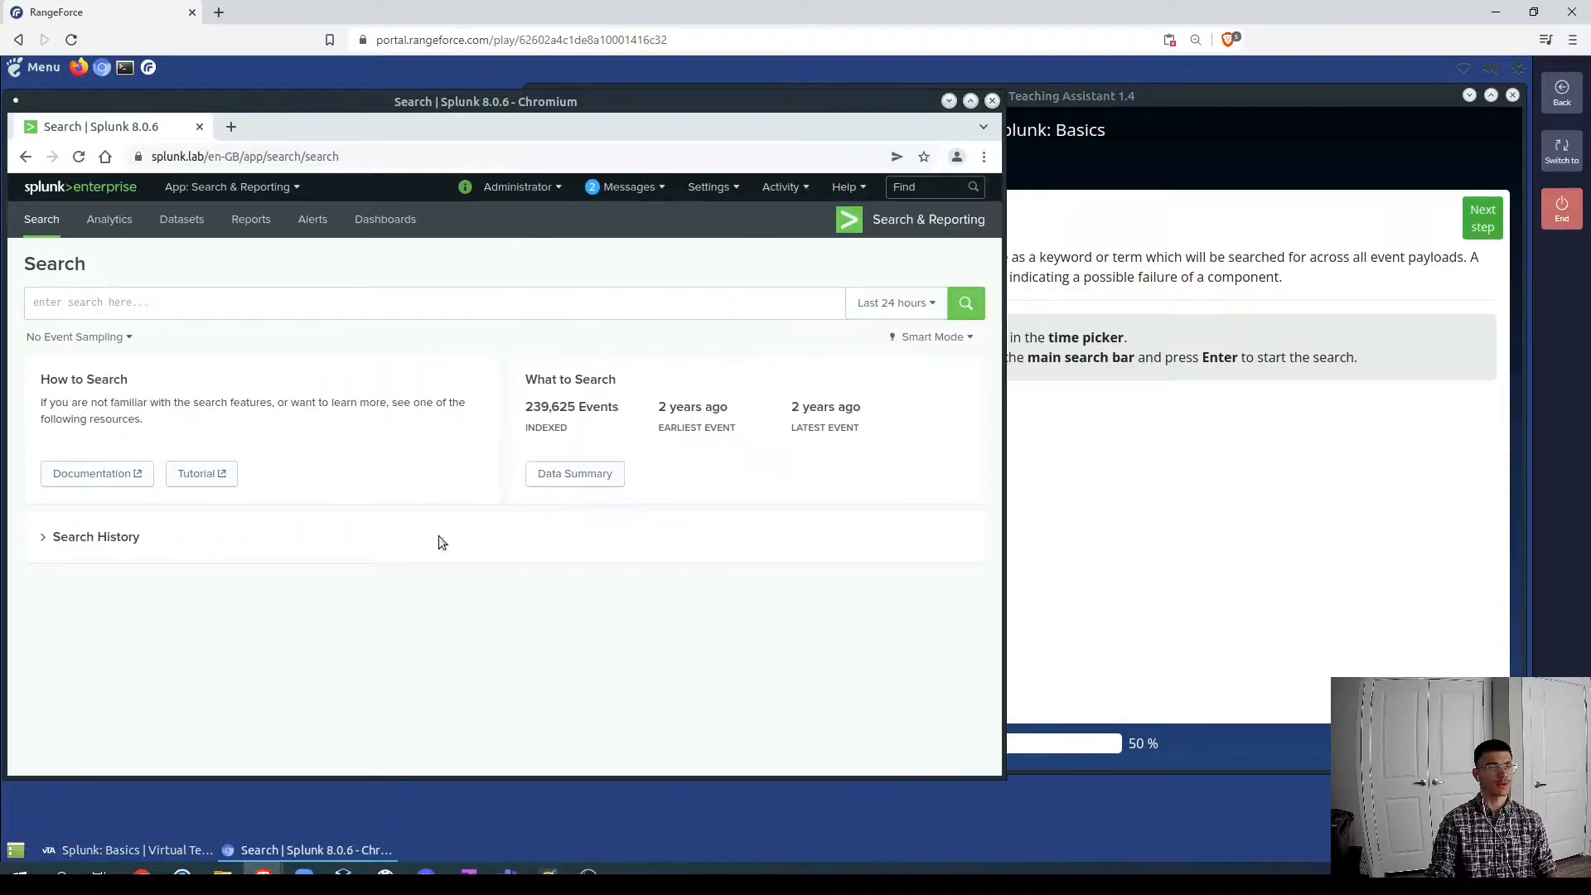
left_click(909, 304)
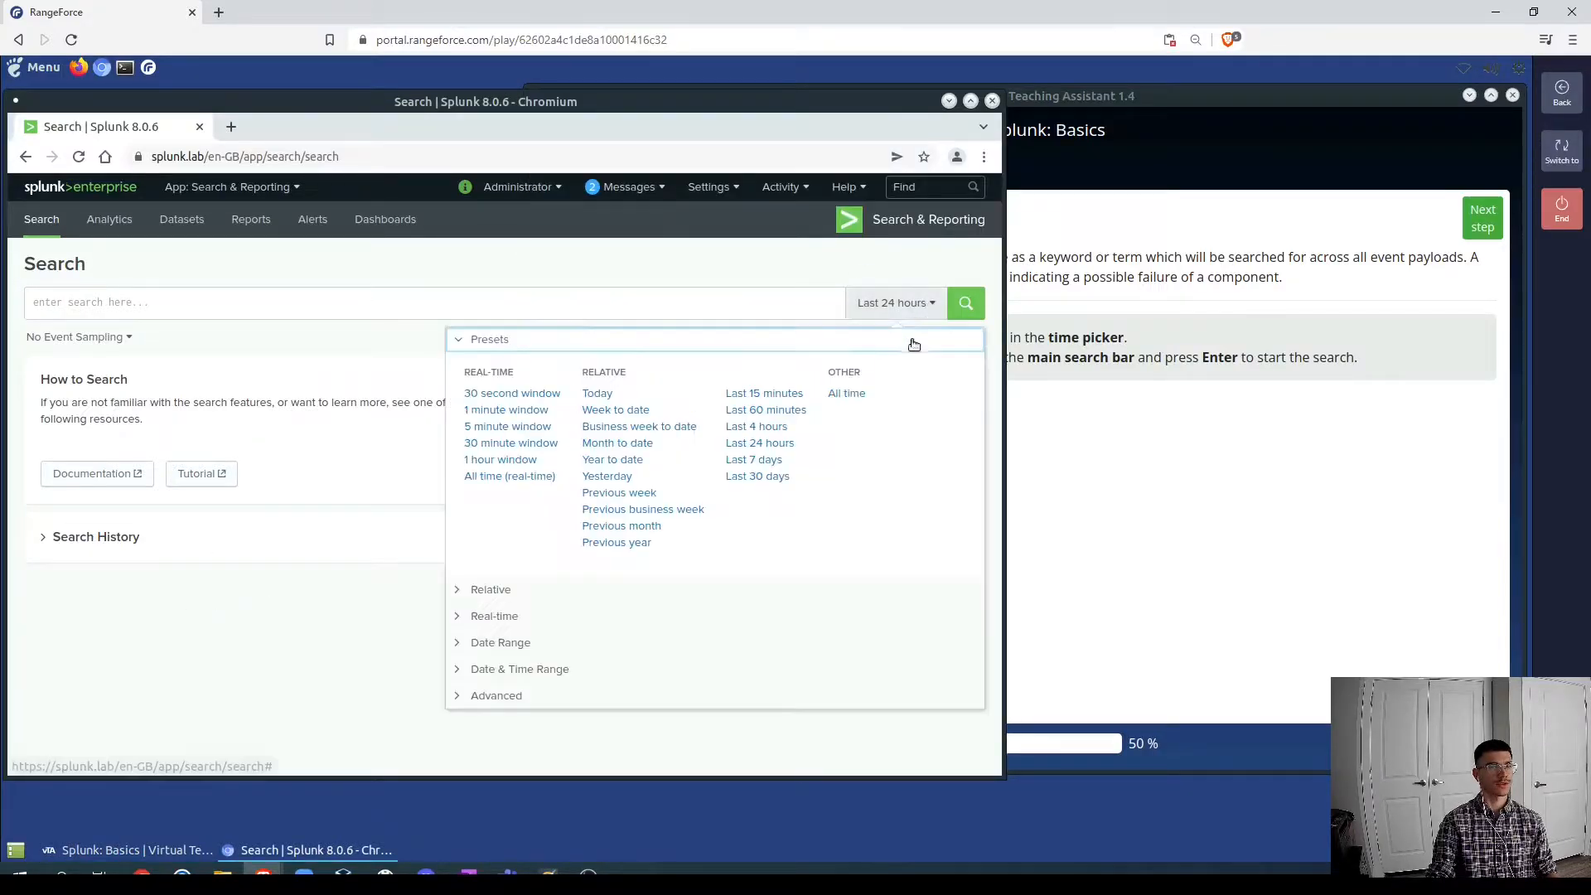
left_click(854, 398)
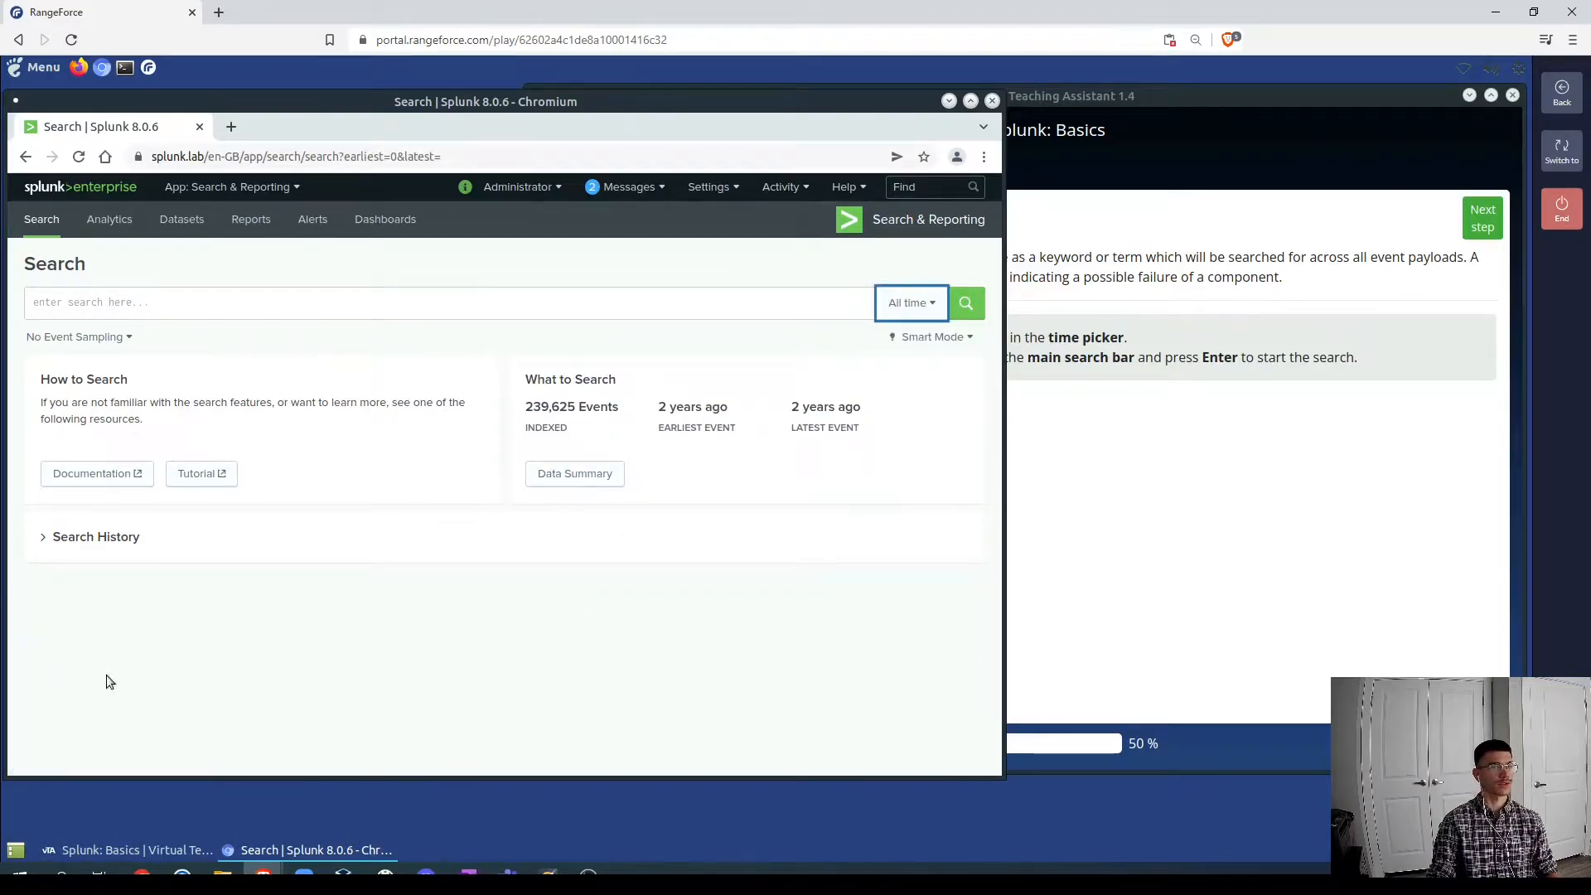
- Recheck the Term Searches task and run a Splunk search for the term failed
left_click(1025, 388)
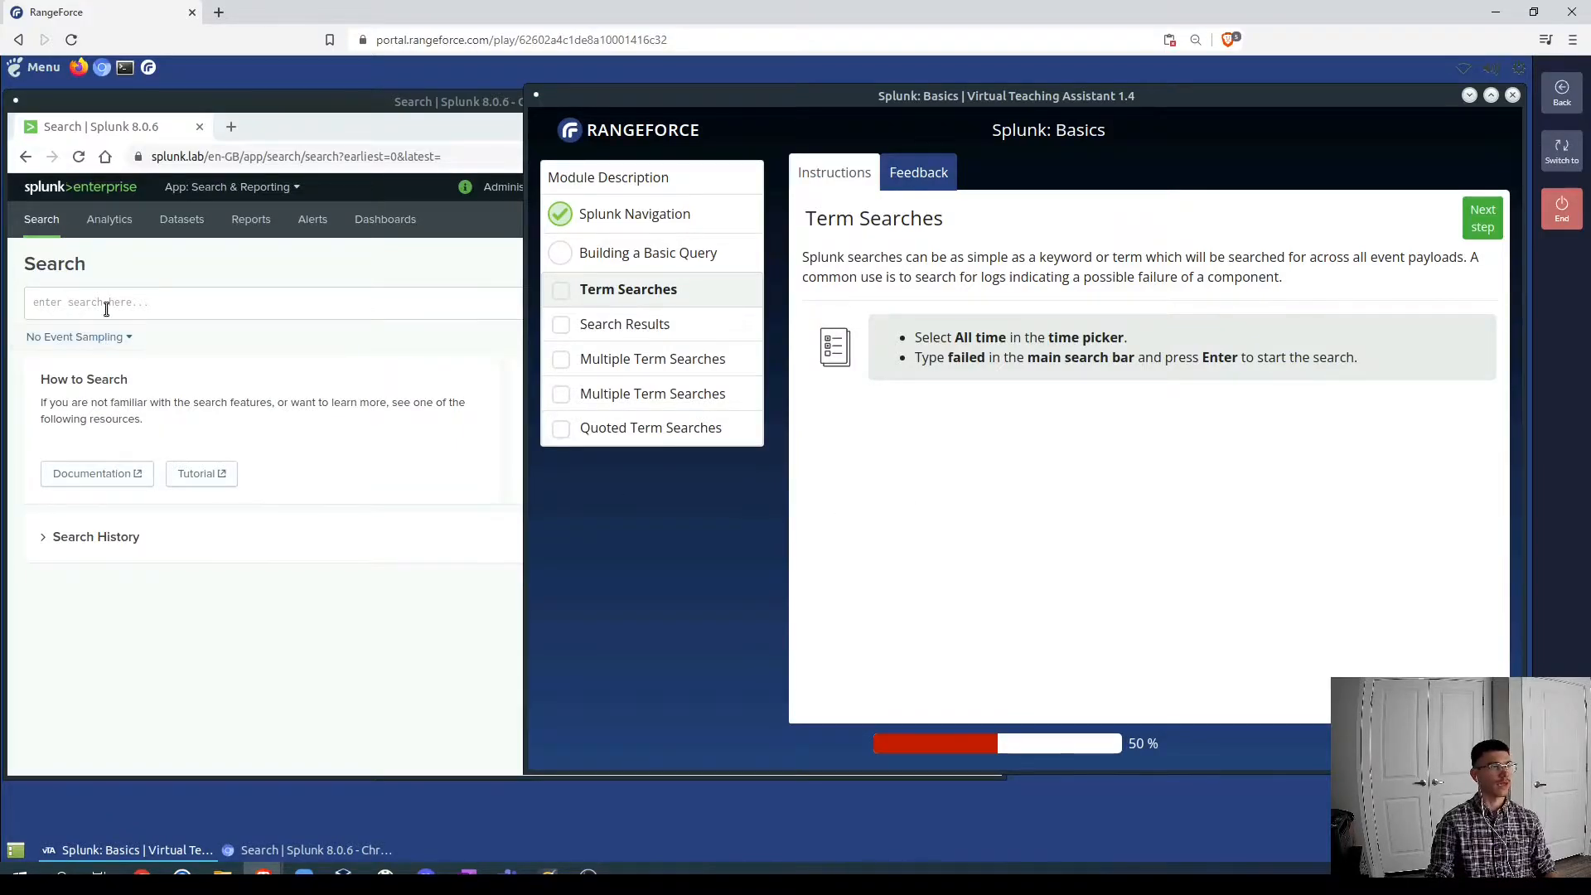
left_click(131, 303)
type("failed")
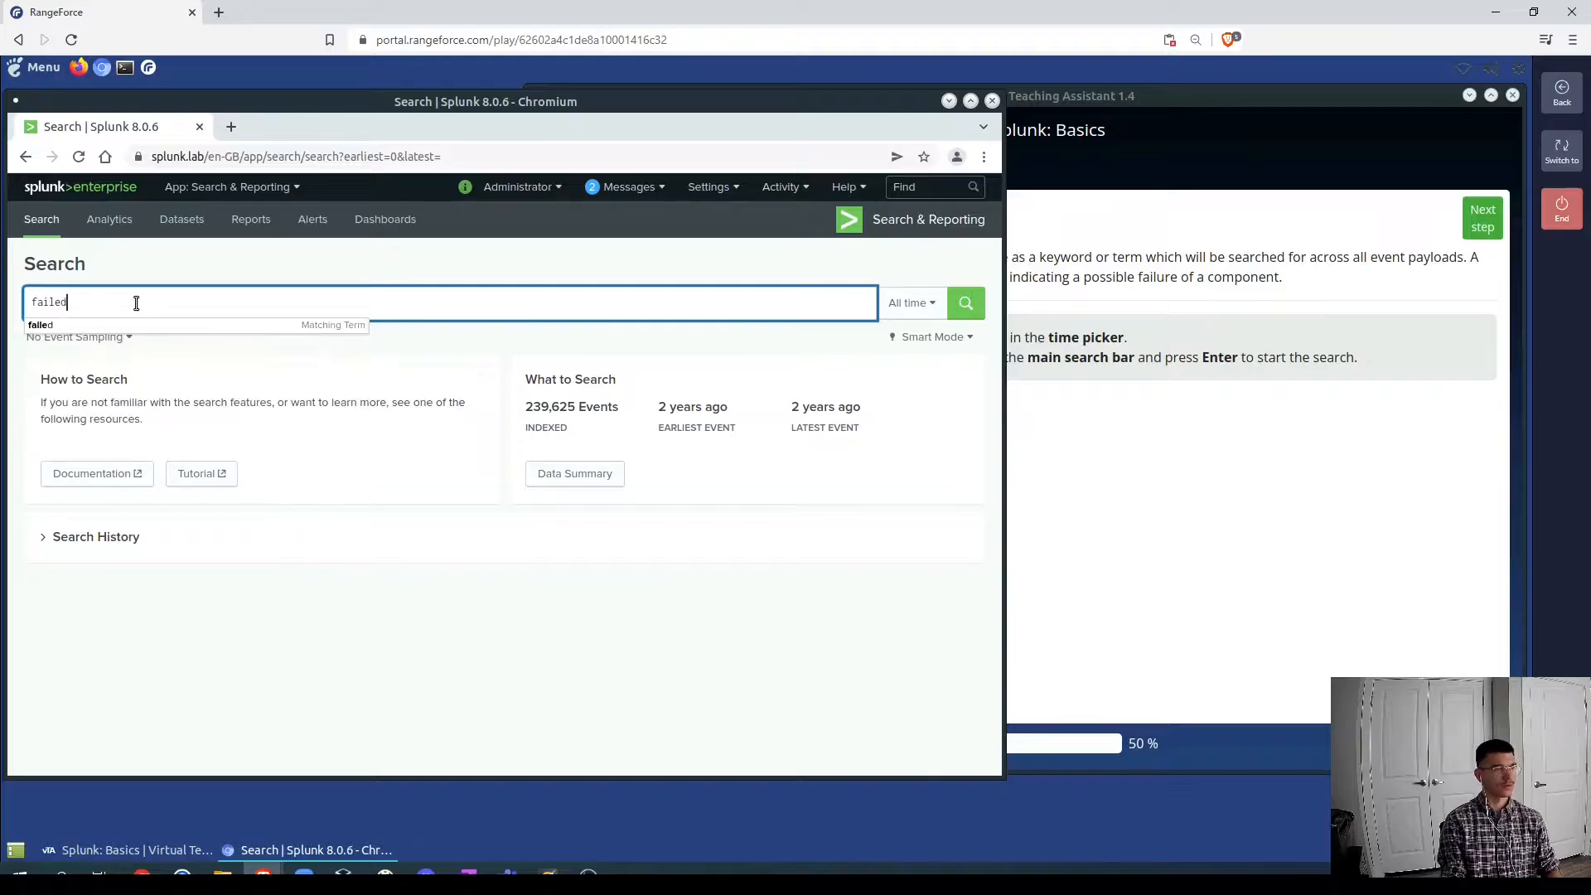
key("Return")
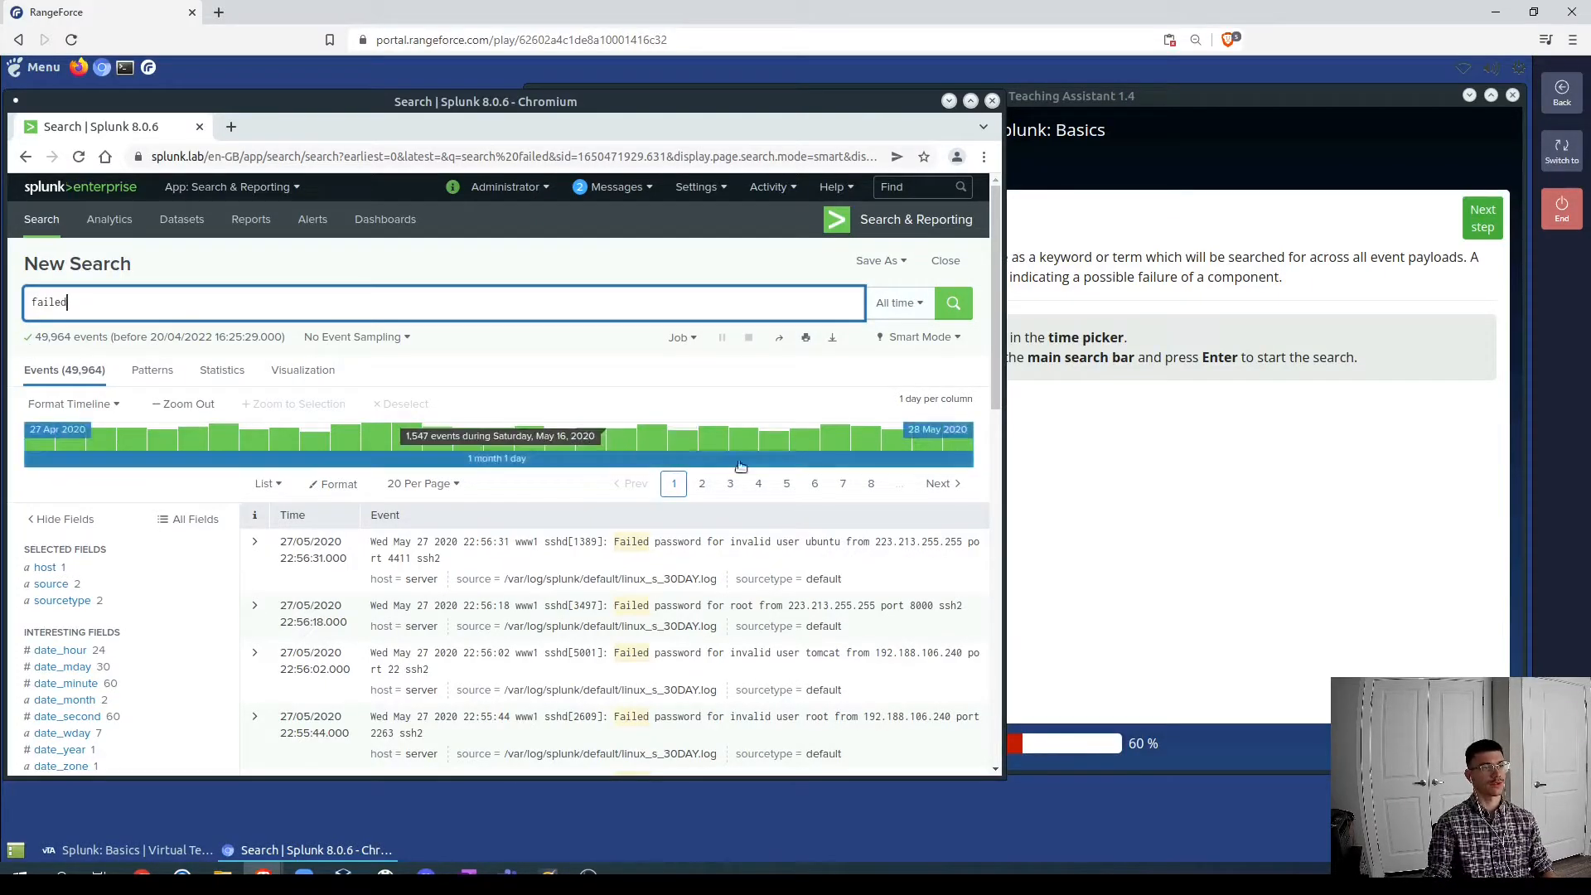
- Advance the lab to the Search Results instructions and inspect the earliest daily columns in the Splunk event timeline
left_click(1168, 505)
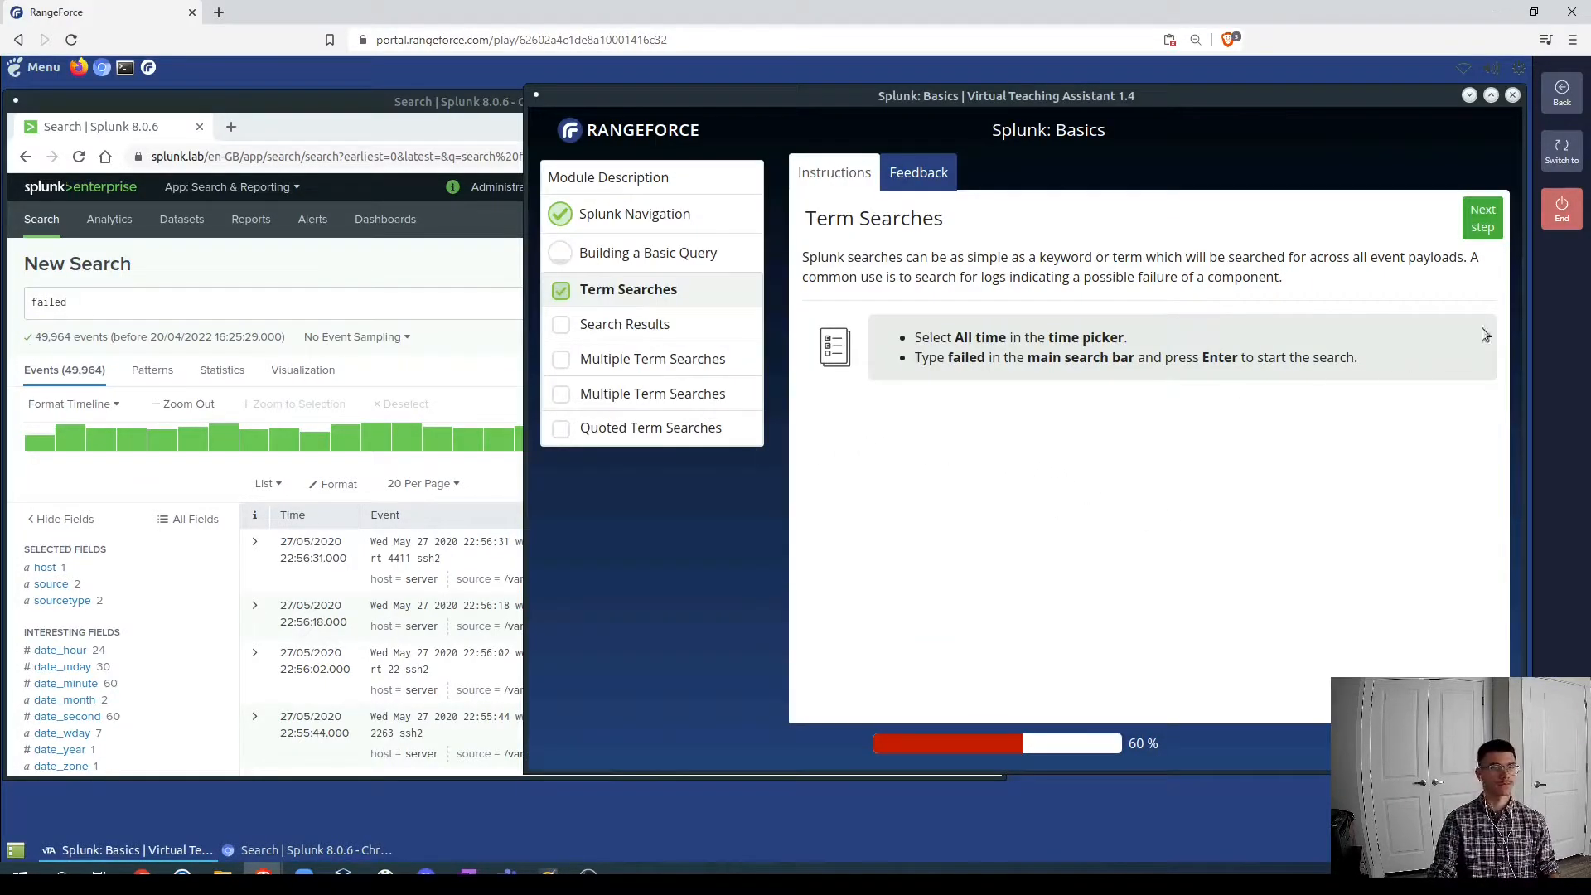
left_click(1482, 219)
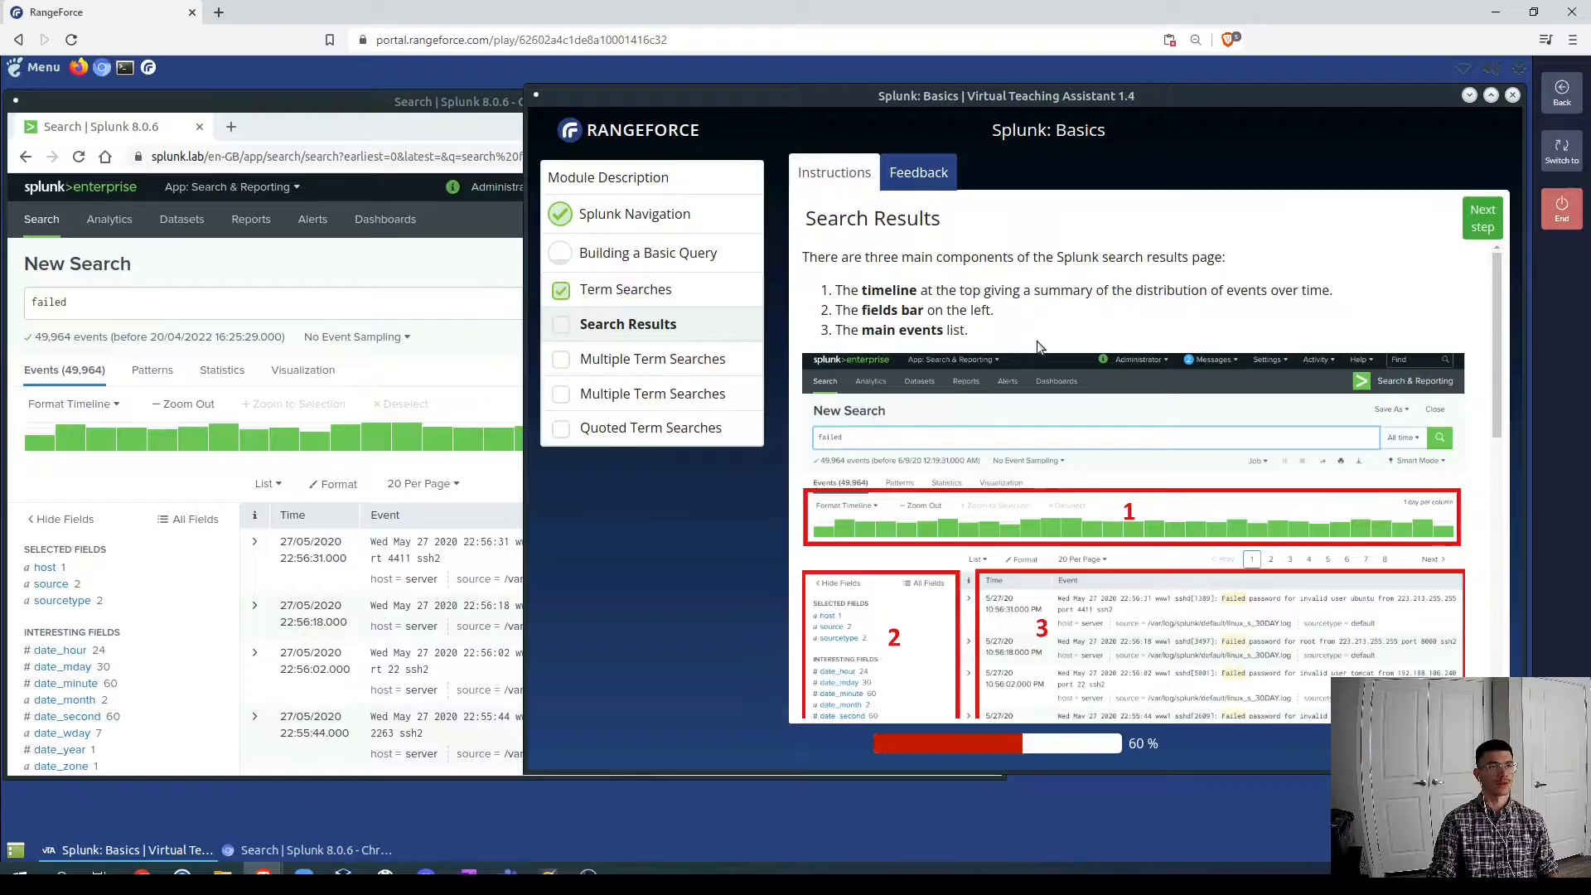
left_click(94, 499)
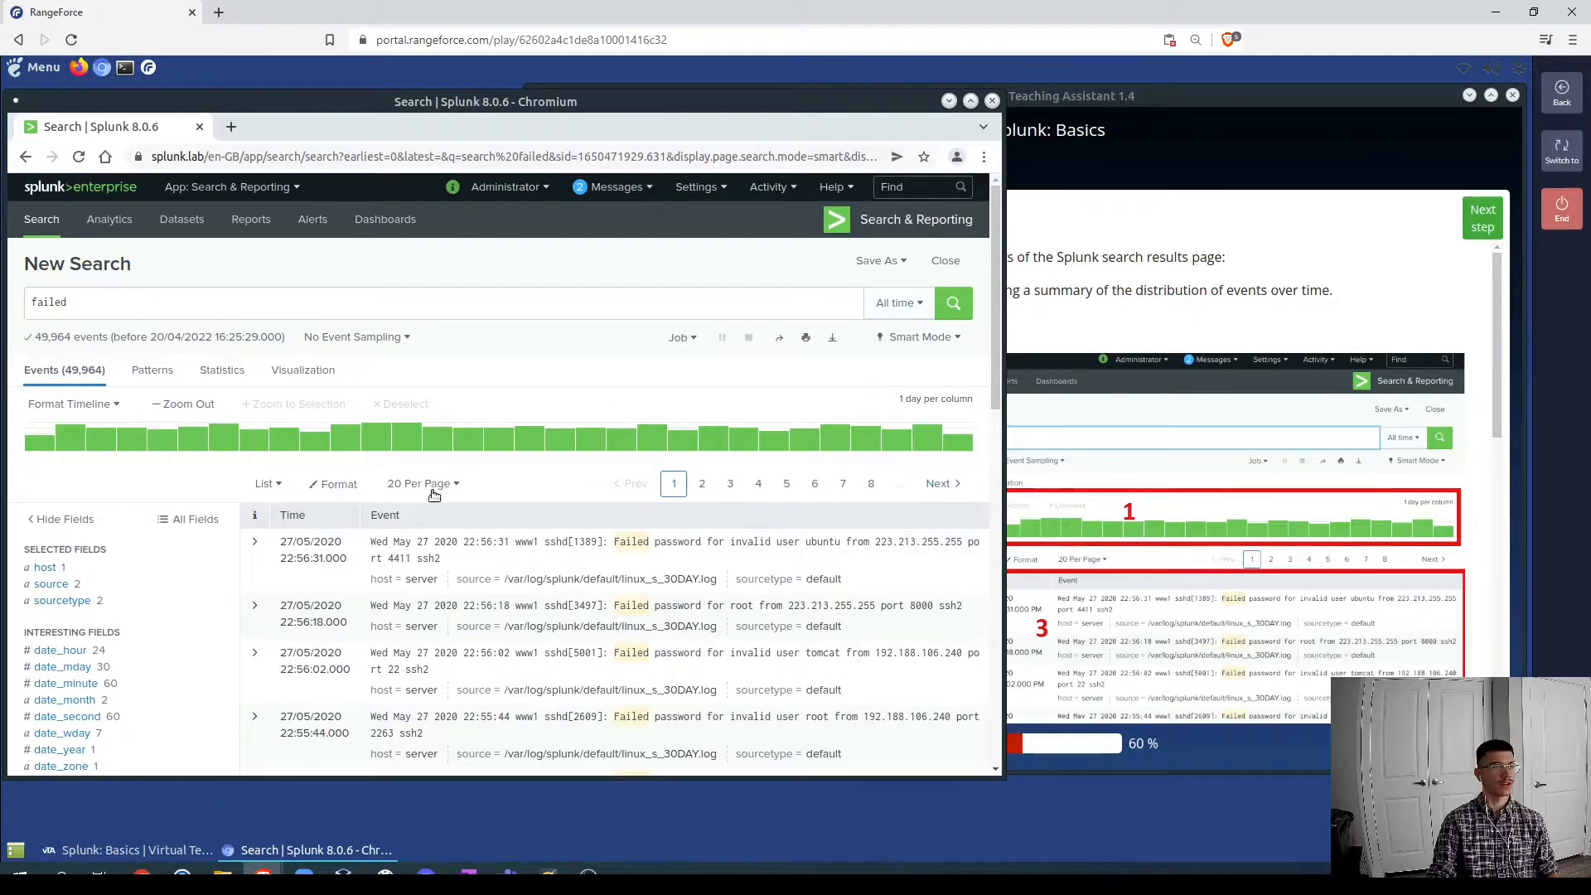
left_click(46, 448)
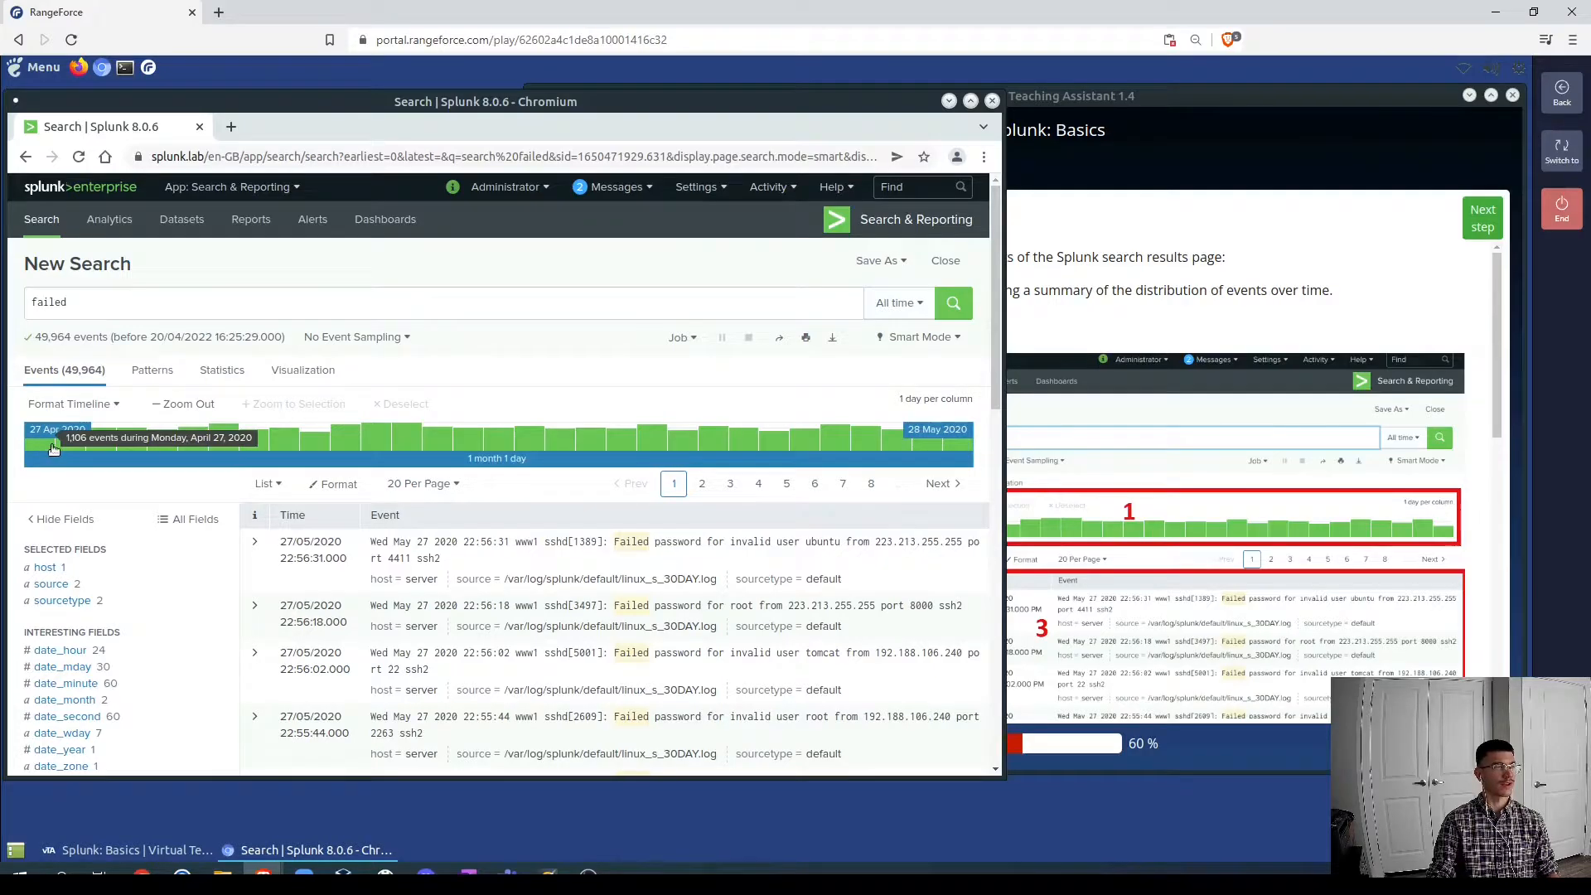
left_click(101, 448)
left_click(147, 453)
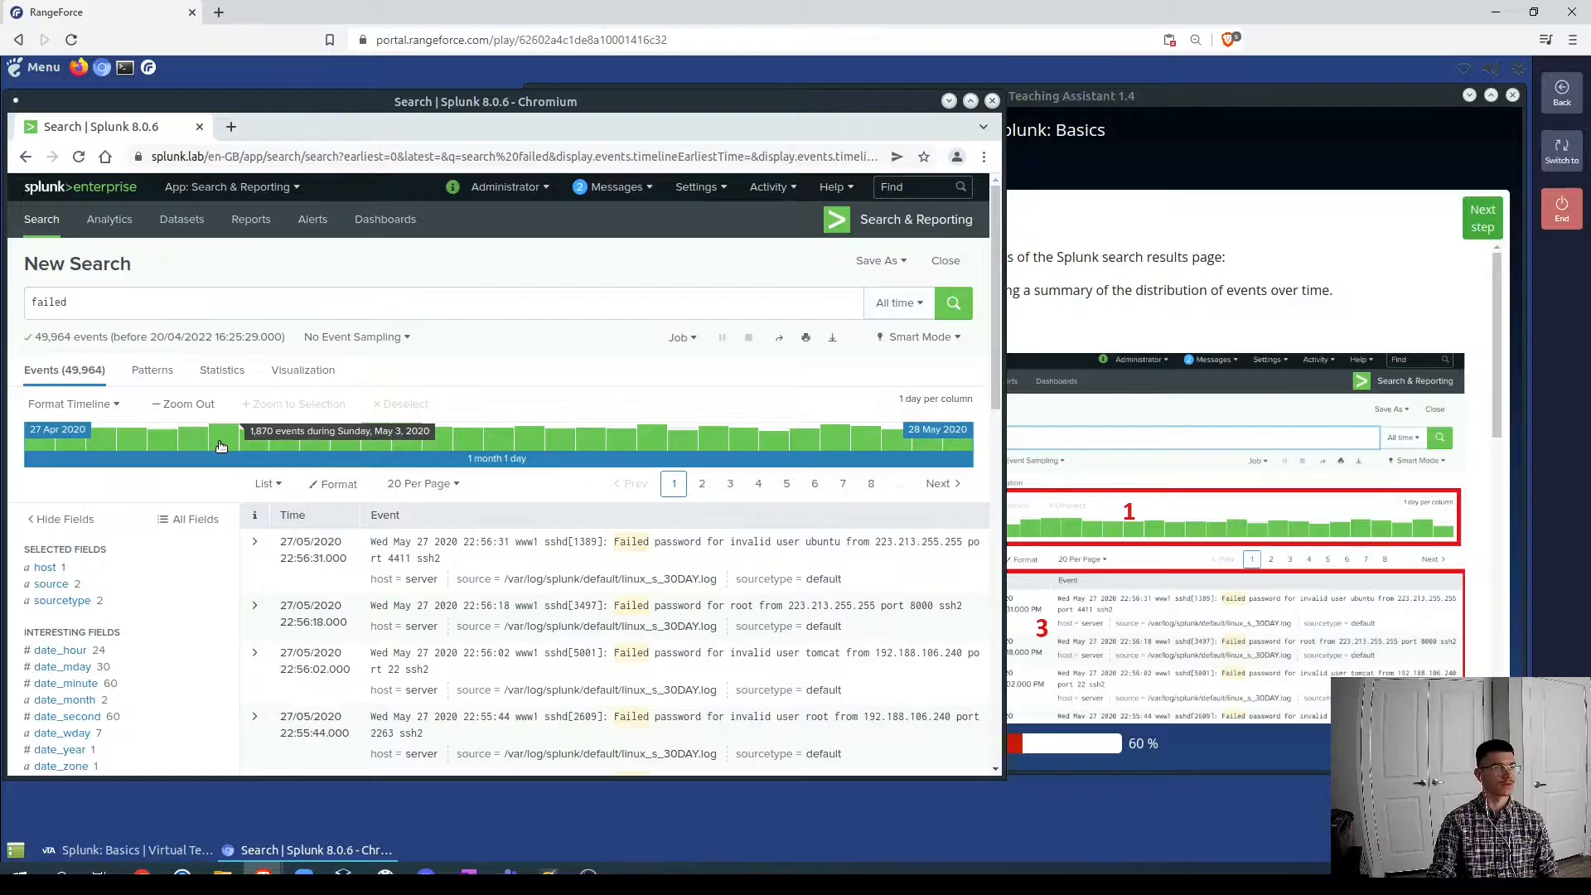
- Expand the first event in the results list to examine its fields and values, and collapse it again
scroll(110, 508, "down", 1)
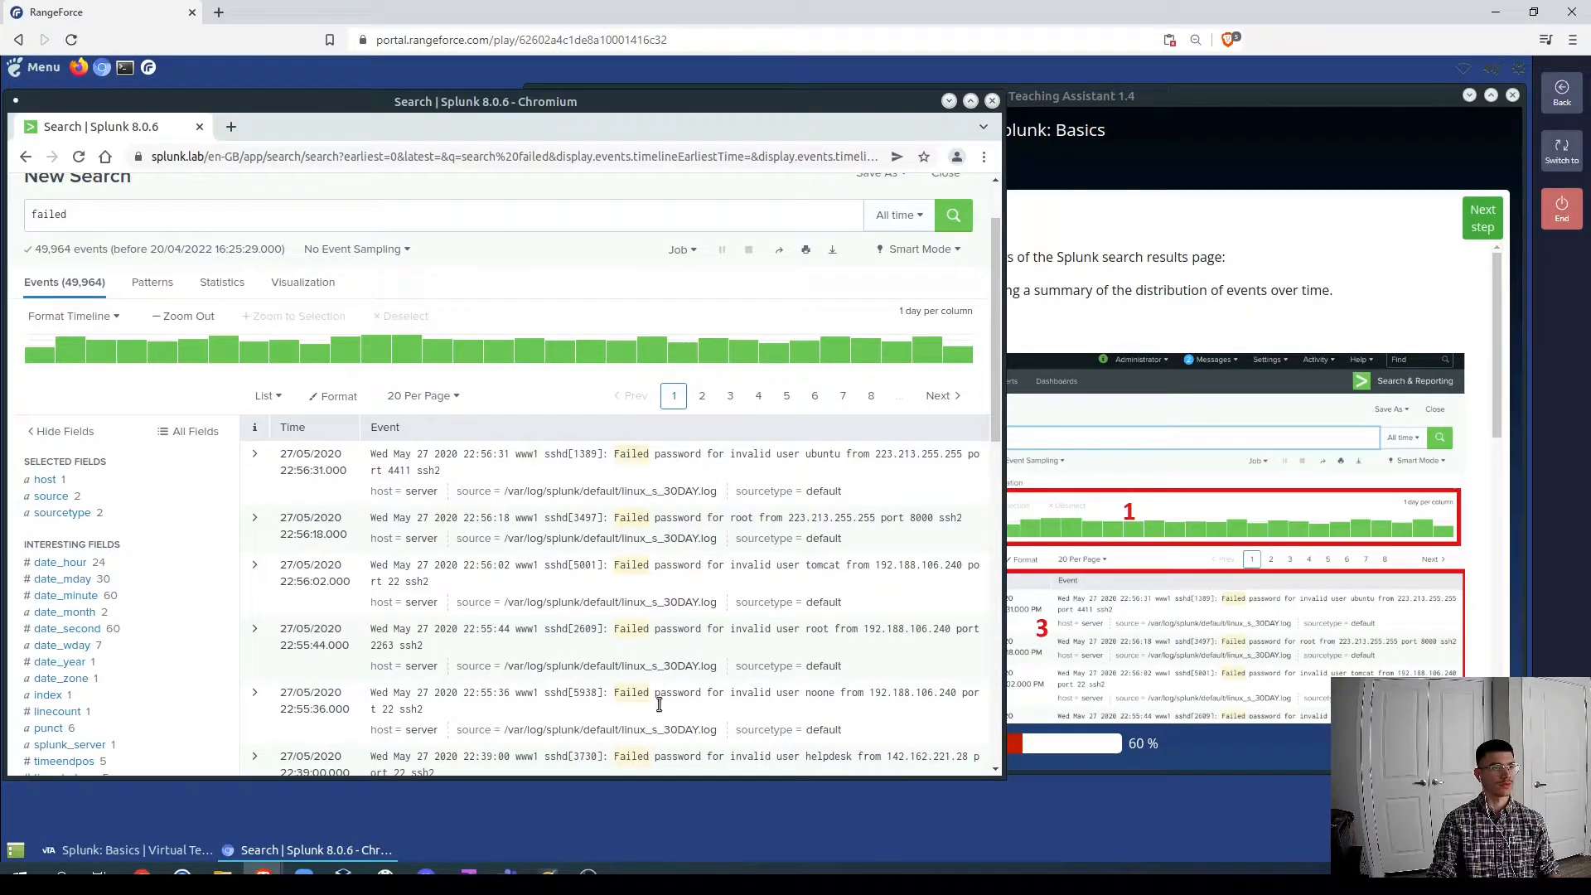
left_click(255, 454)
scroll(542, 572, "down", 1)
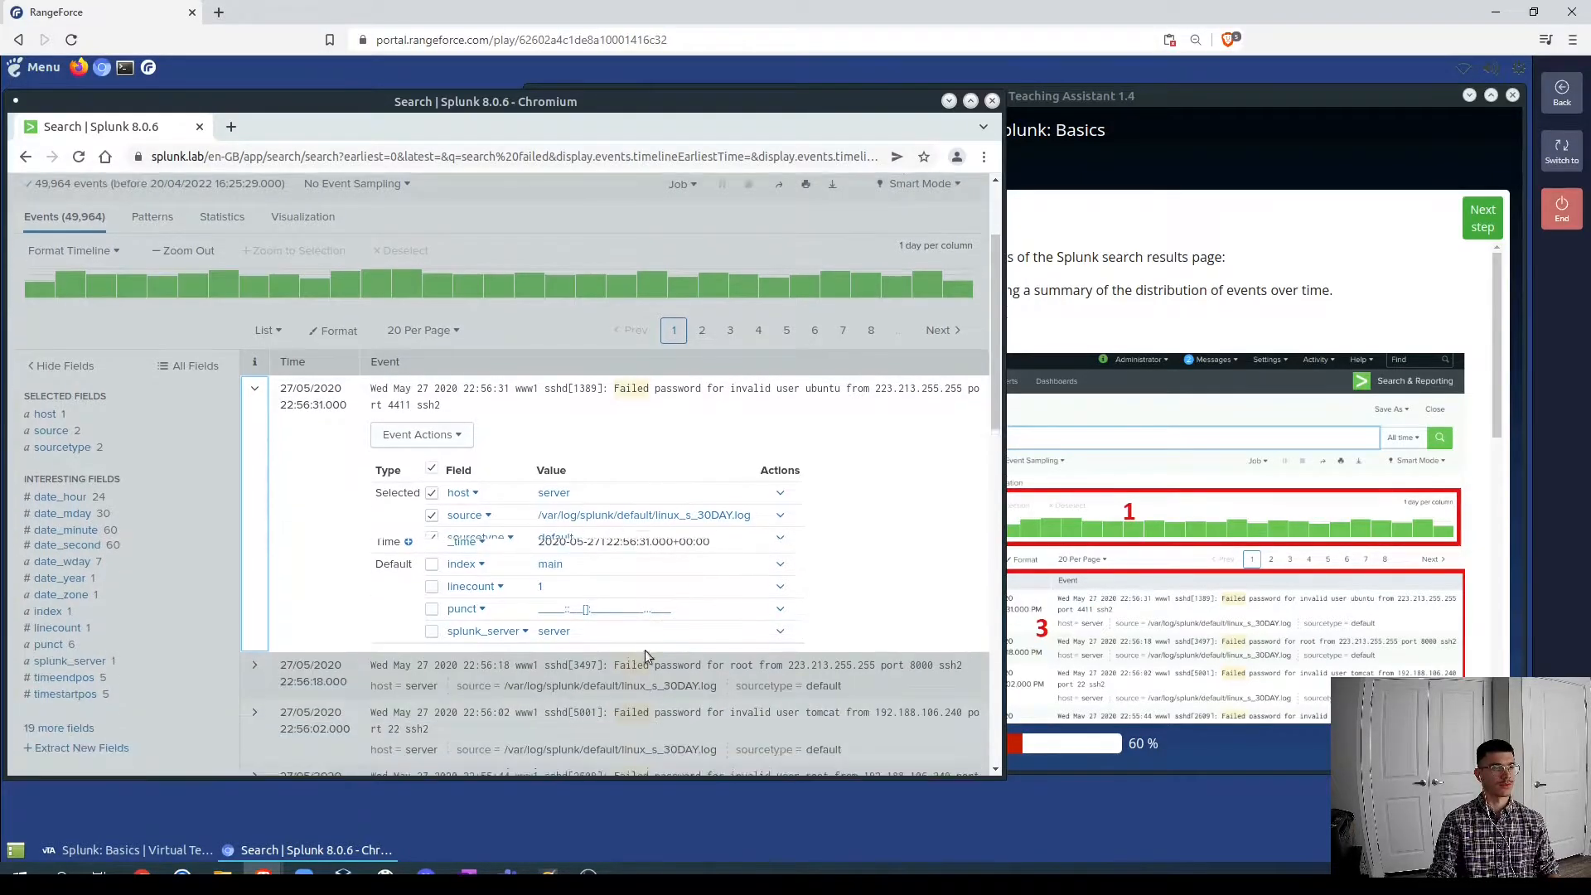
scroll(536, 588, "down", 1)
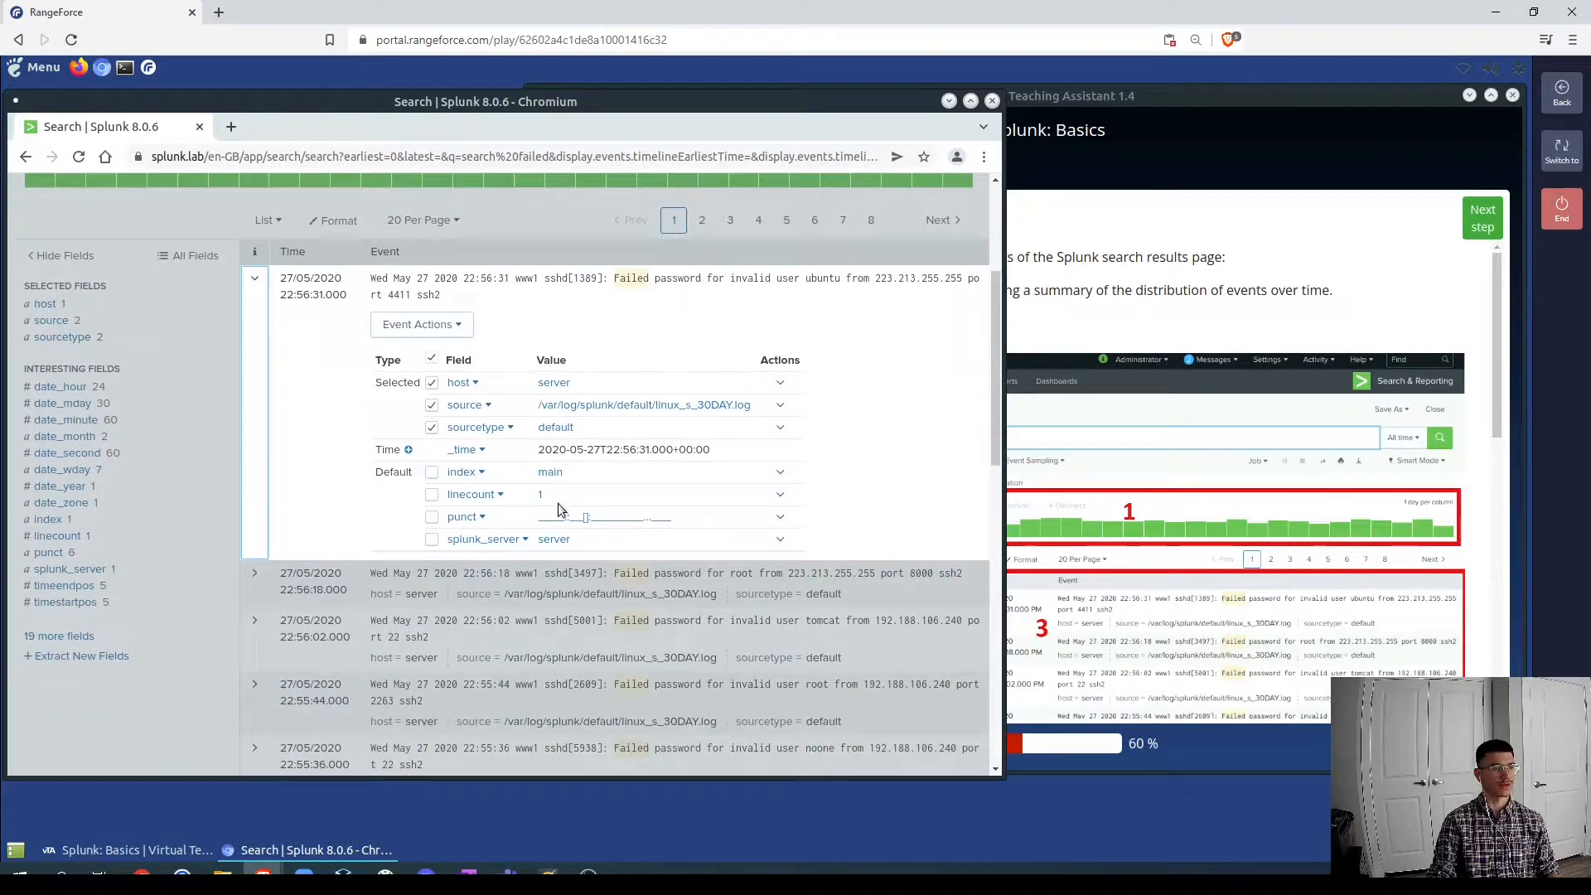
left_click(256, 280)
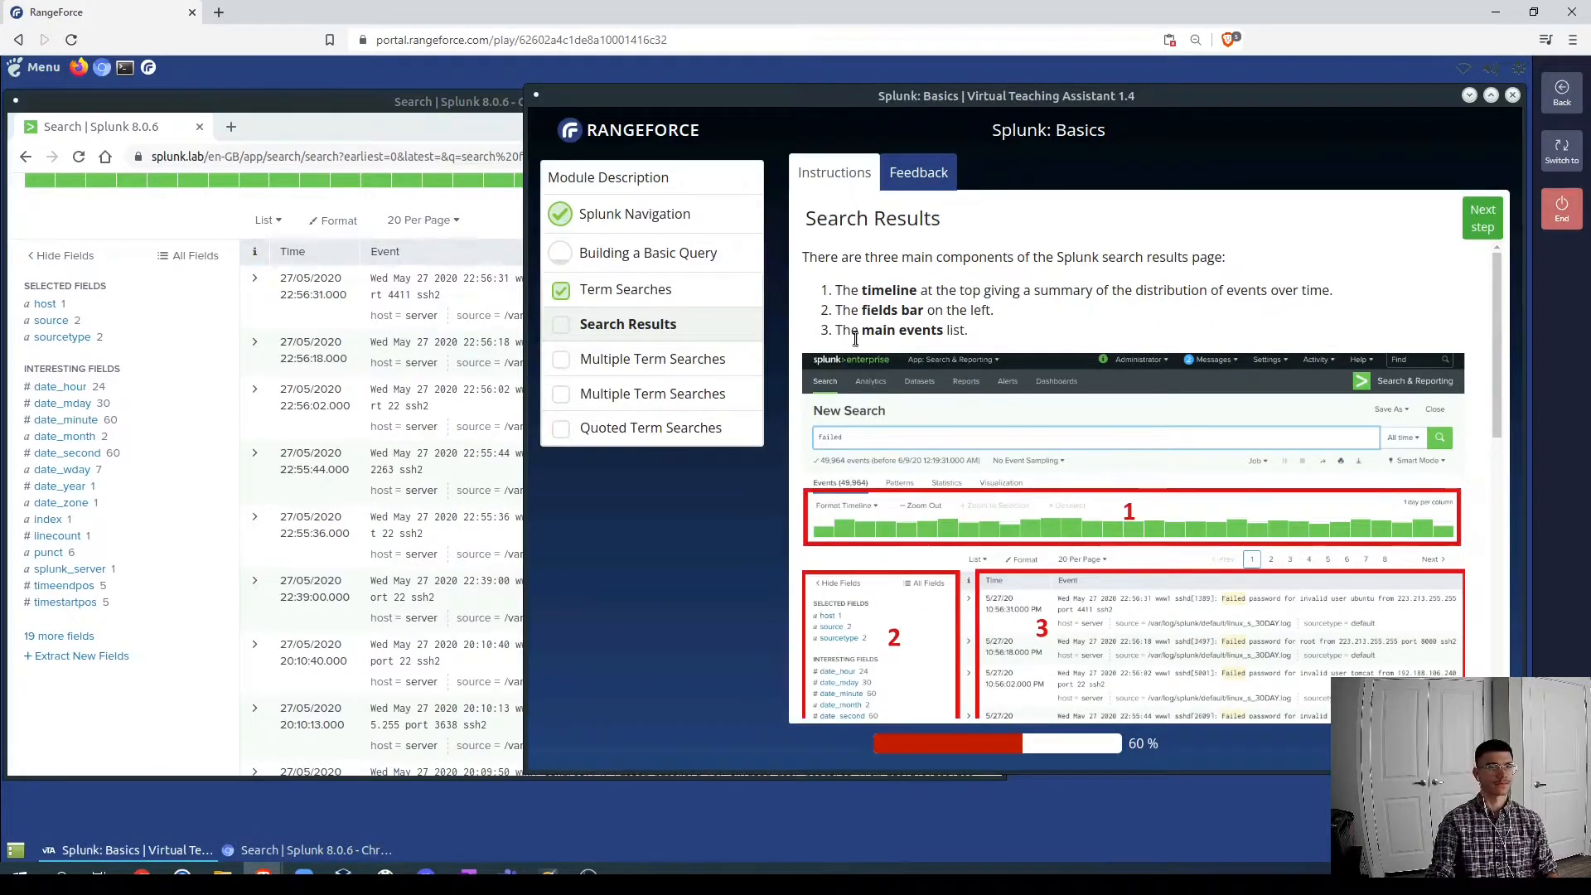
- Read the Search Results instructions on host, source and sourcetype, and view the full list of available fields in Splunk
scroll(1156, 373, "down", 2)
scroll(1024, 595, "down", 2)
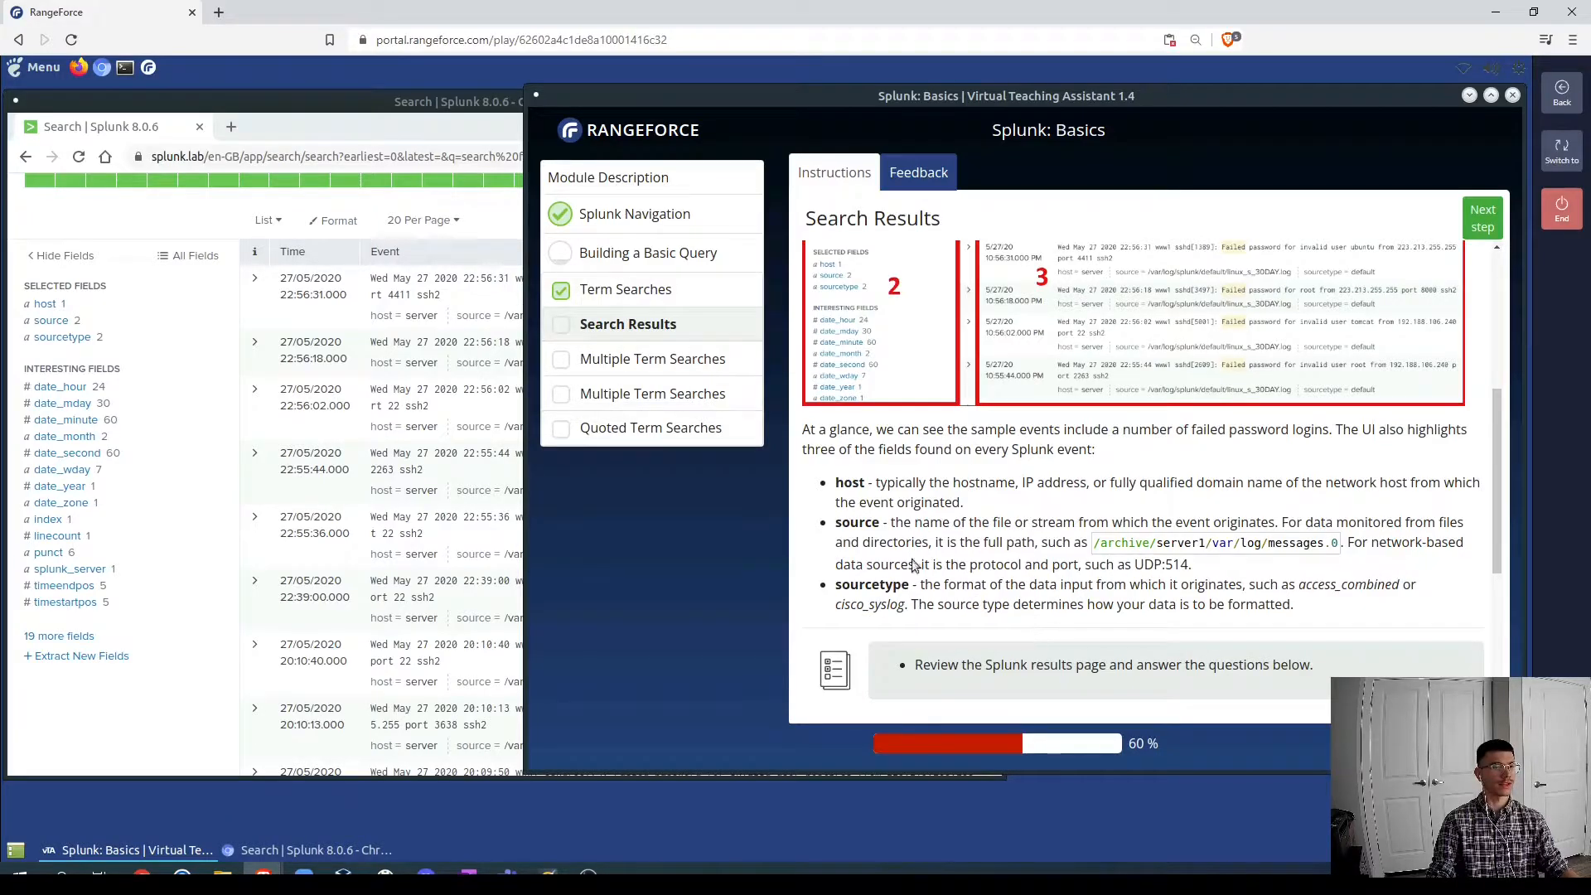
left_click(126, 359)
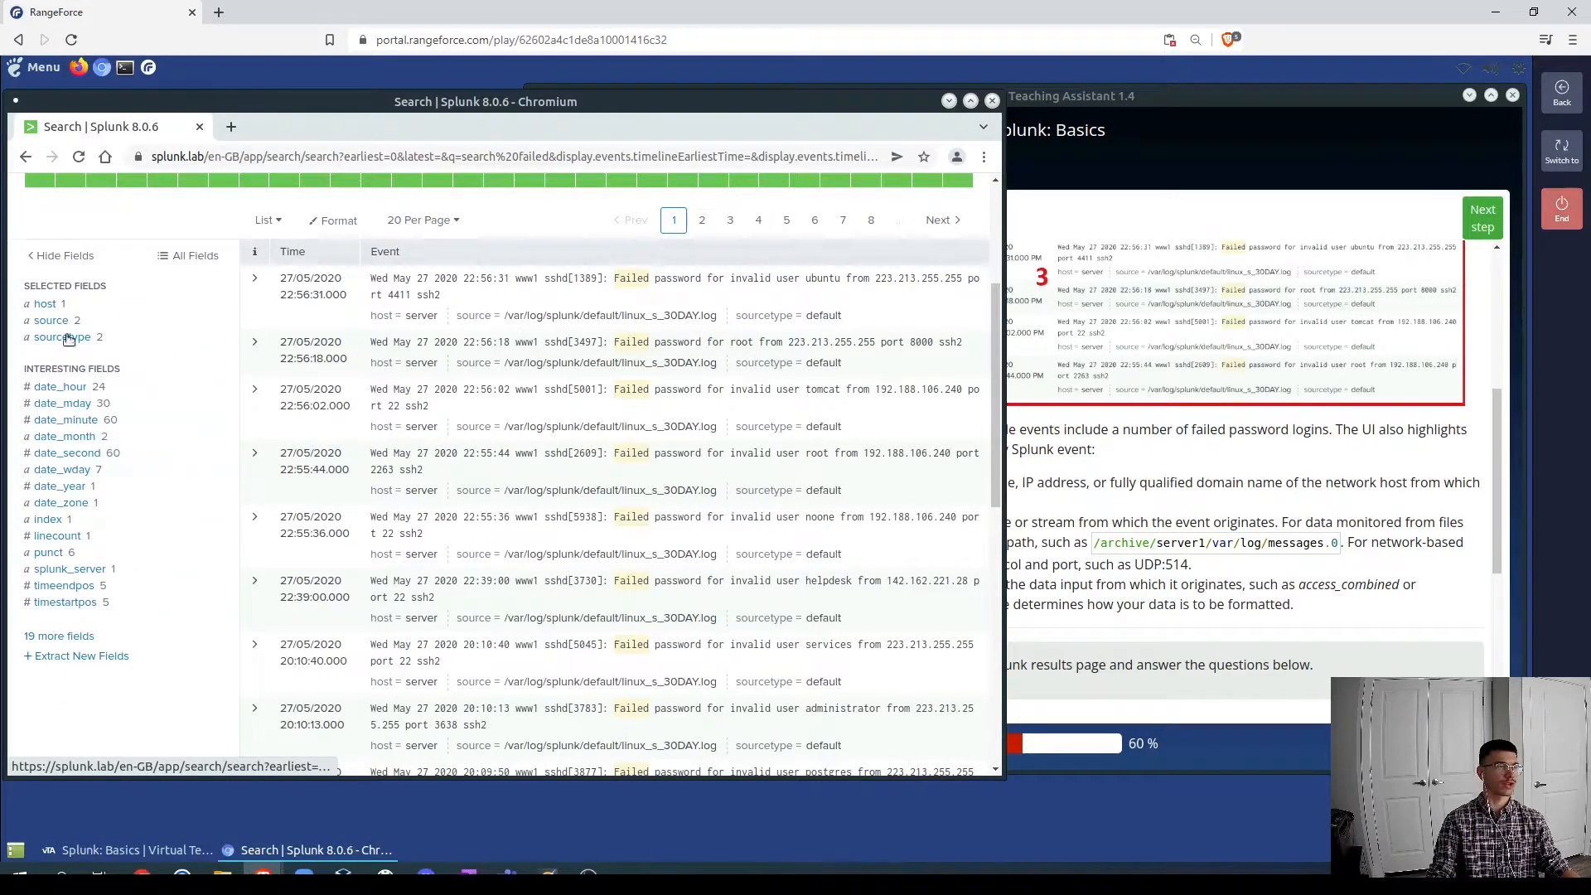
left_click(188, 258)
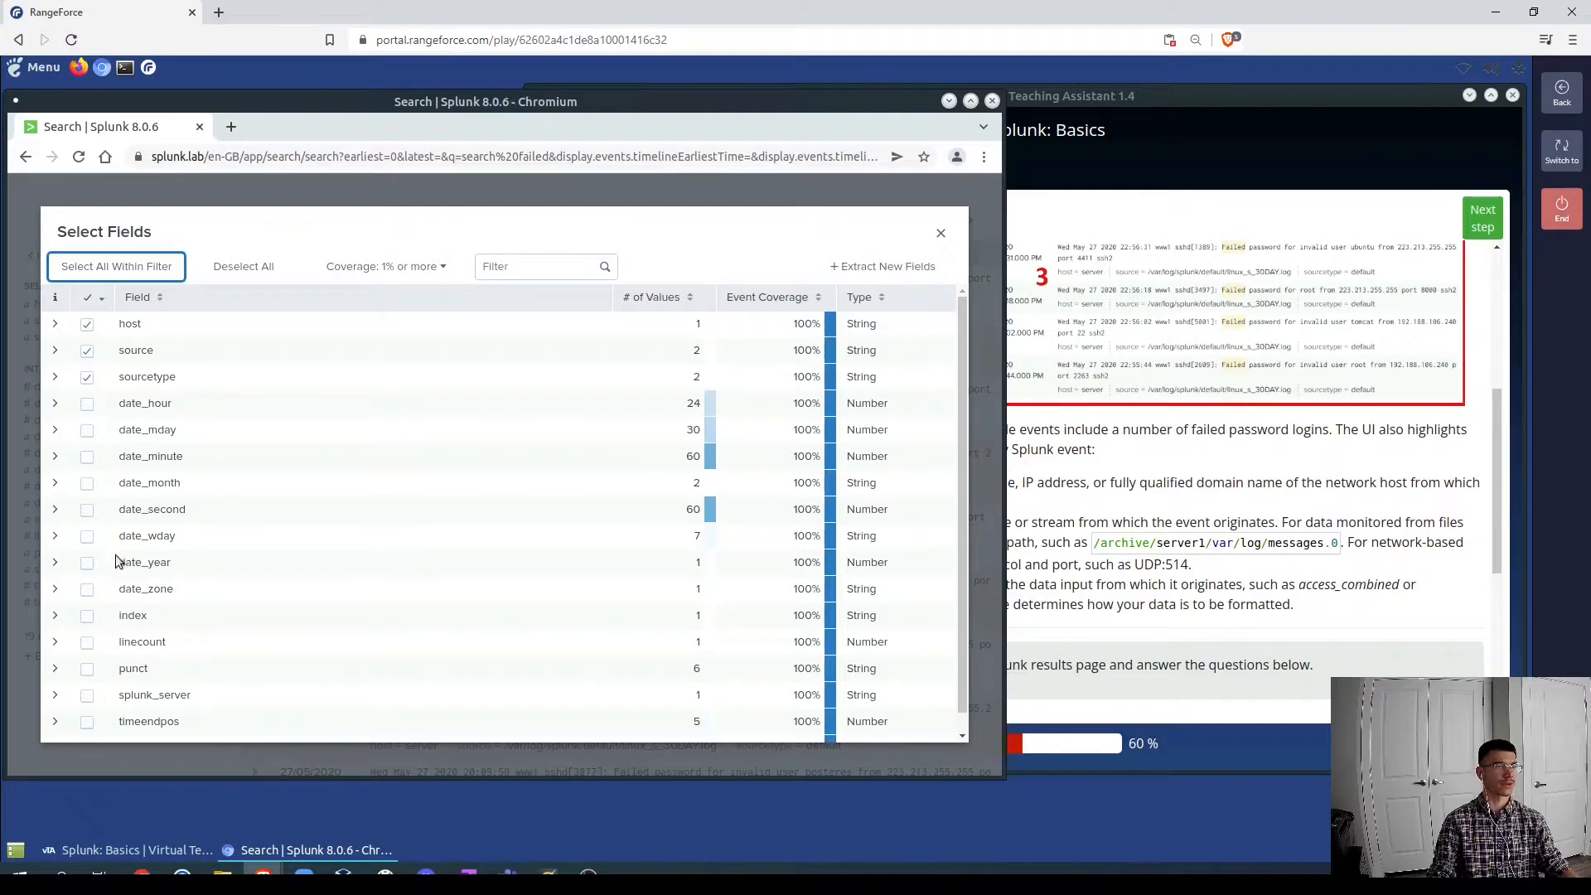
left_click(537, 265)
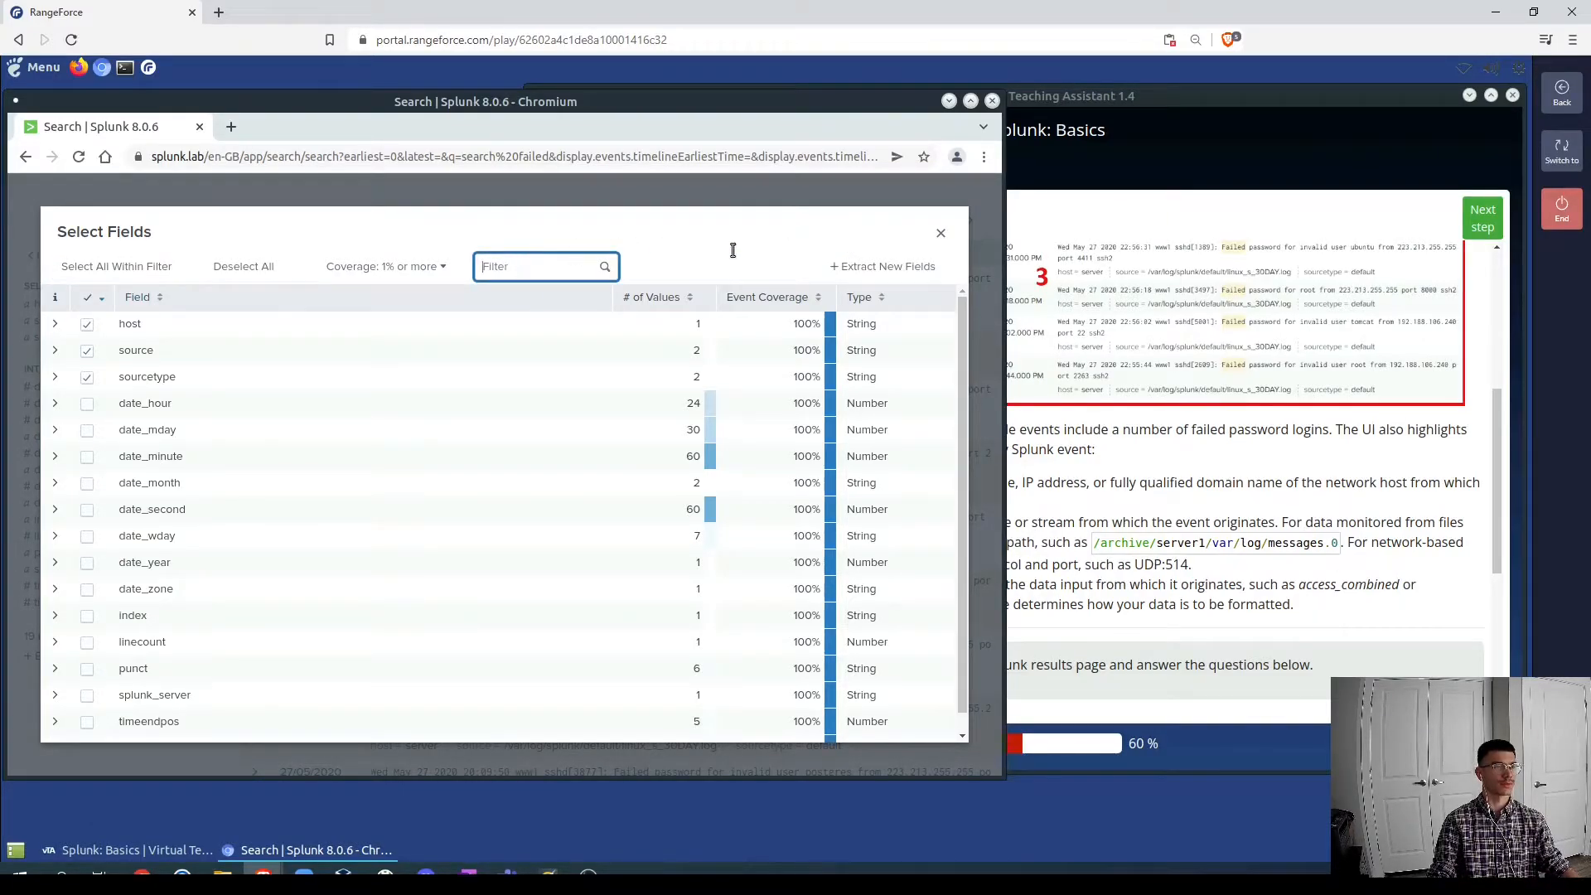
left_click(944, 237)
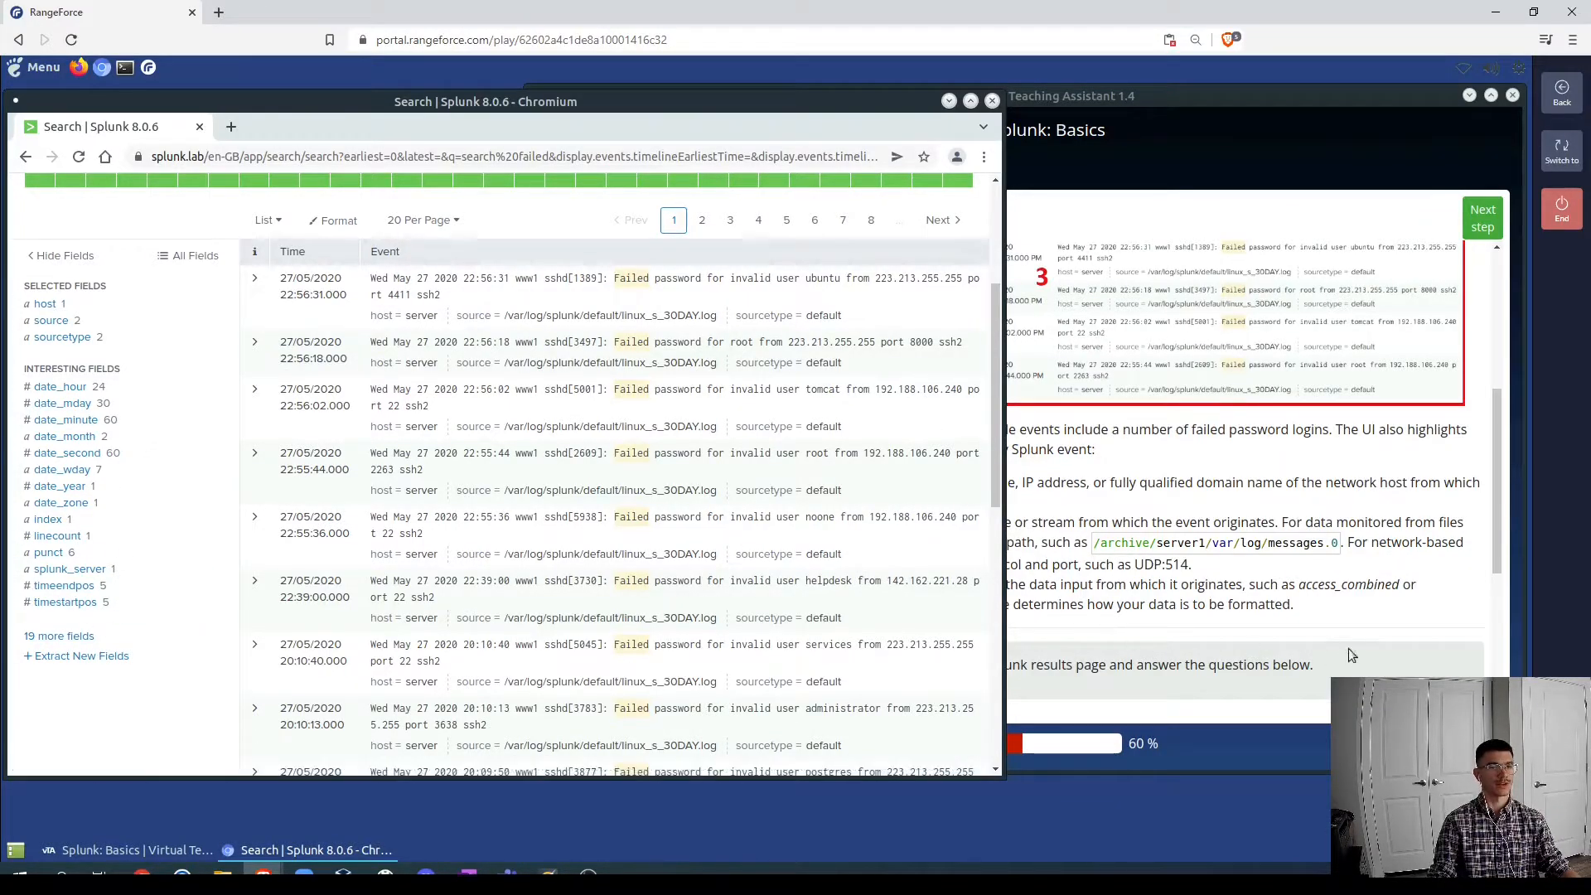
- Check the most recent event in Splunk and submit 05/27/2020 as the answer to the lab's event date question
left_click(1356, 542)
scroll(1229, 559, "down", 4)
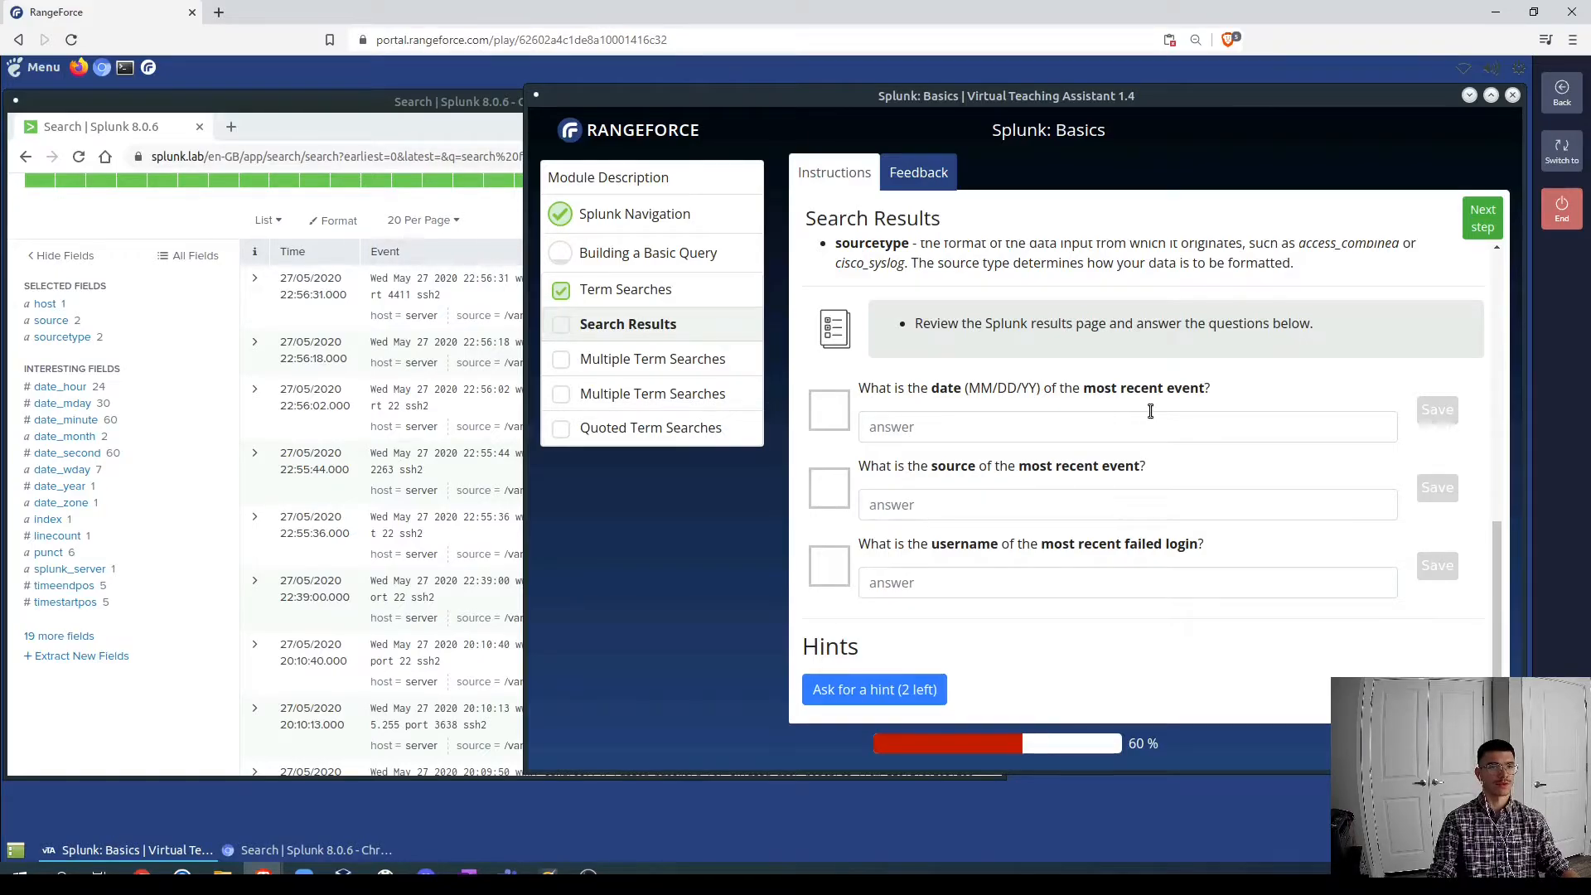
scroll(187, 543, "up", 2)
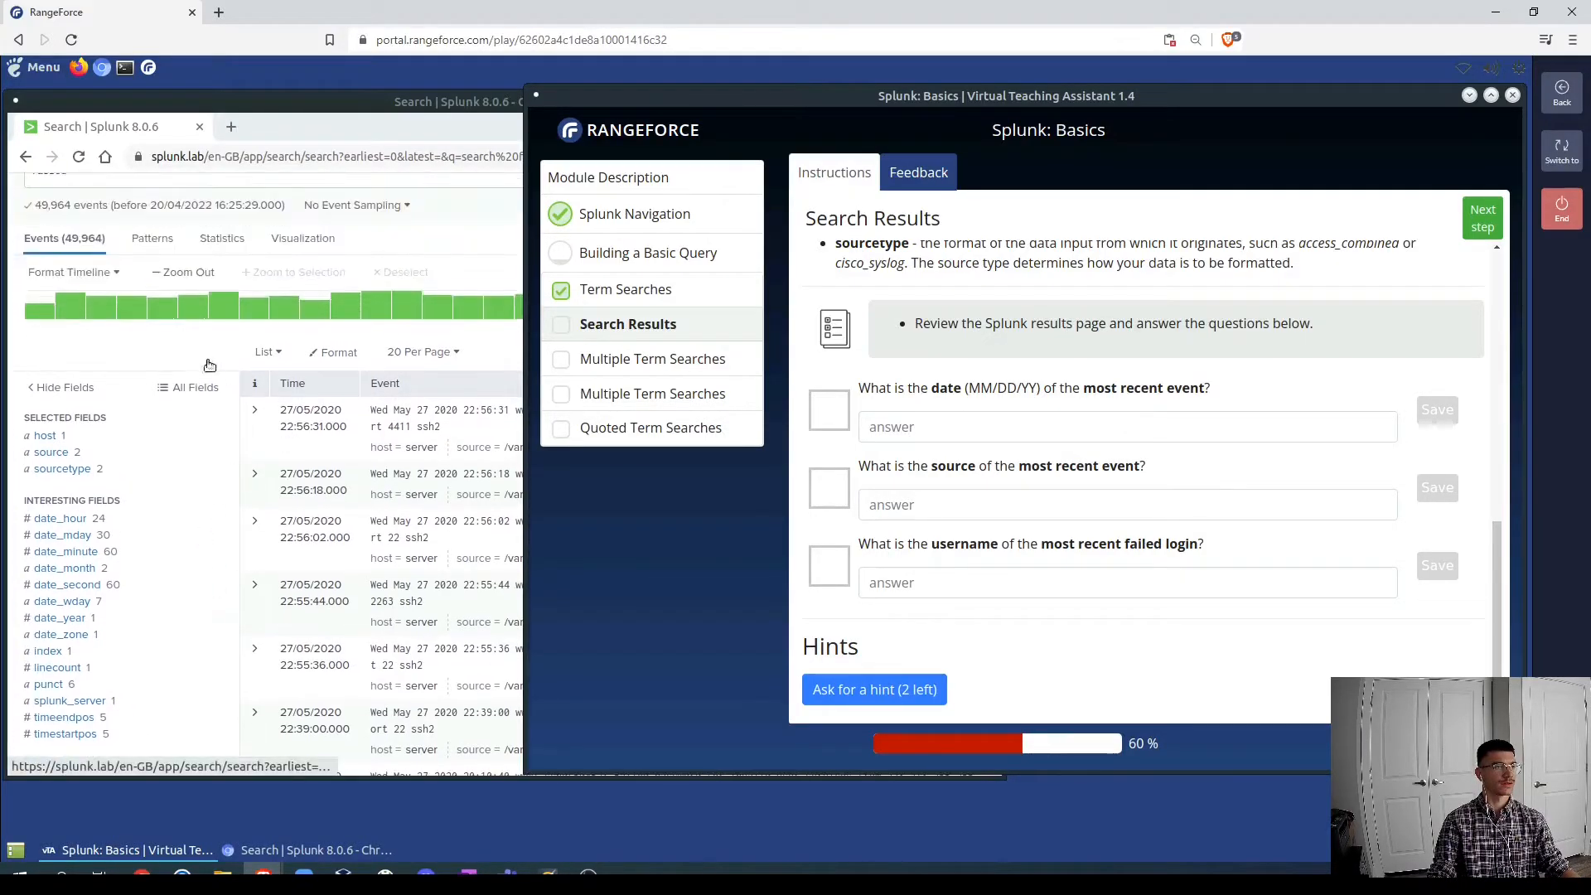
left_click(142, 350)
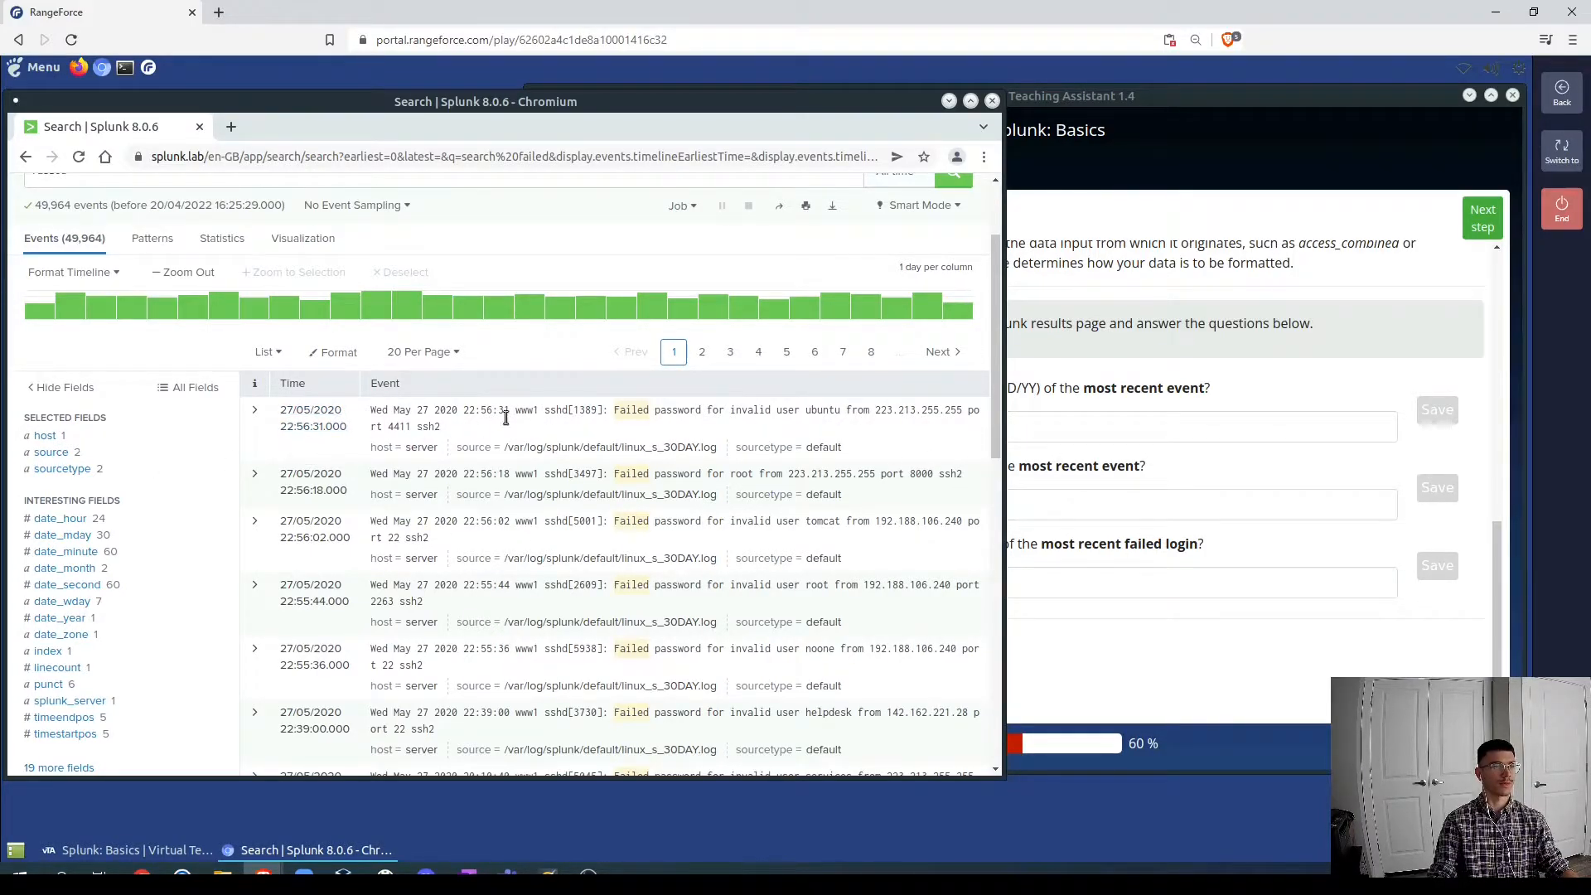
left_click(1071, 425)
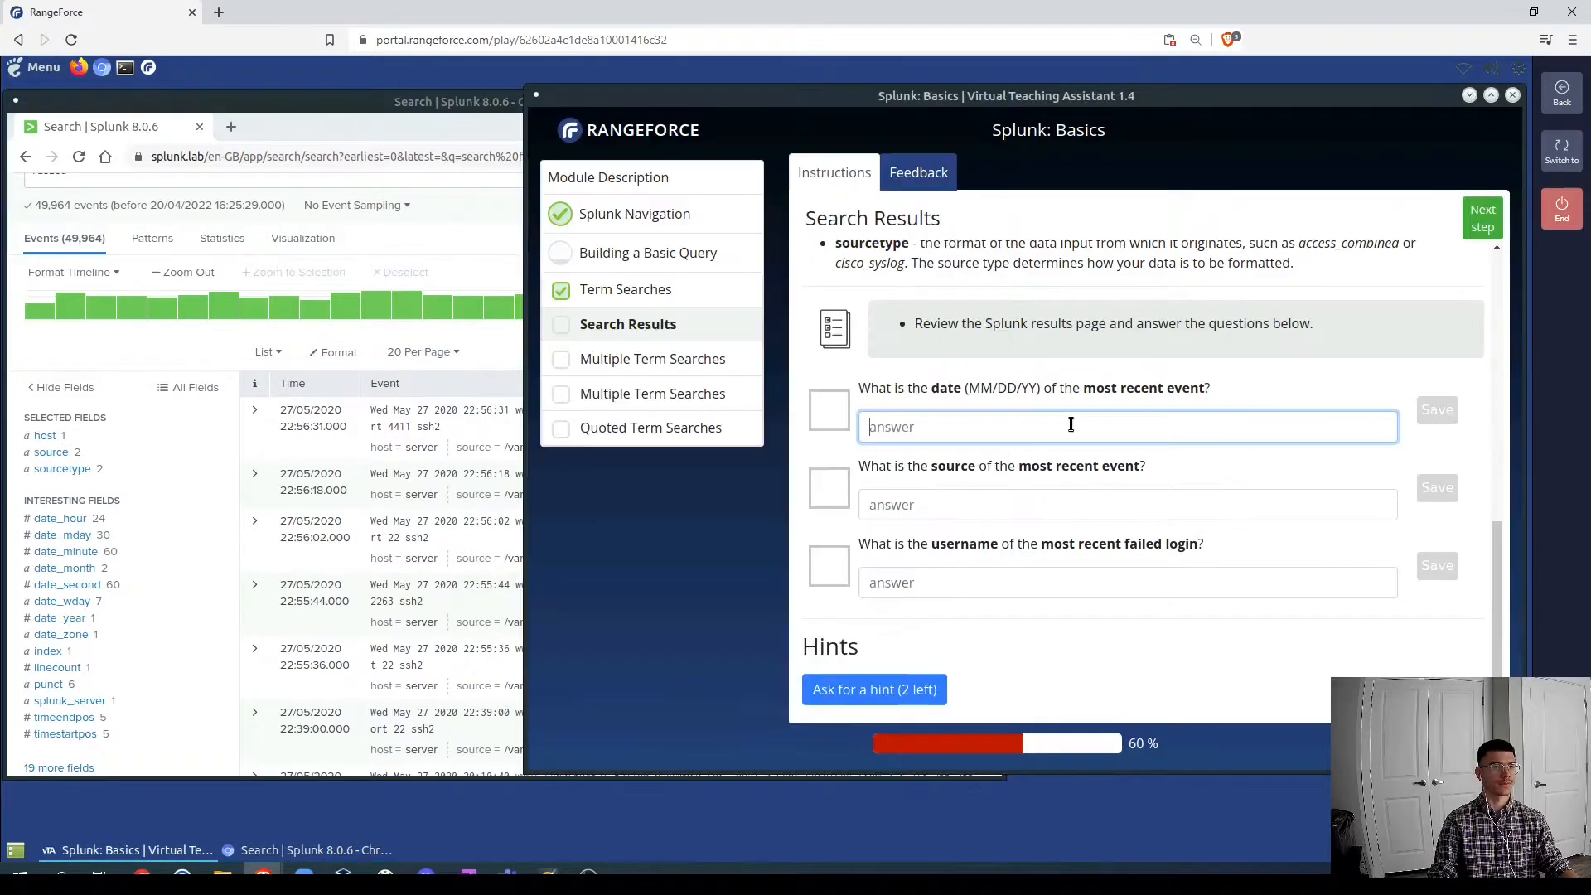
type("27/")
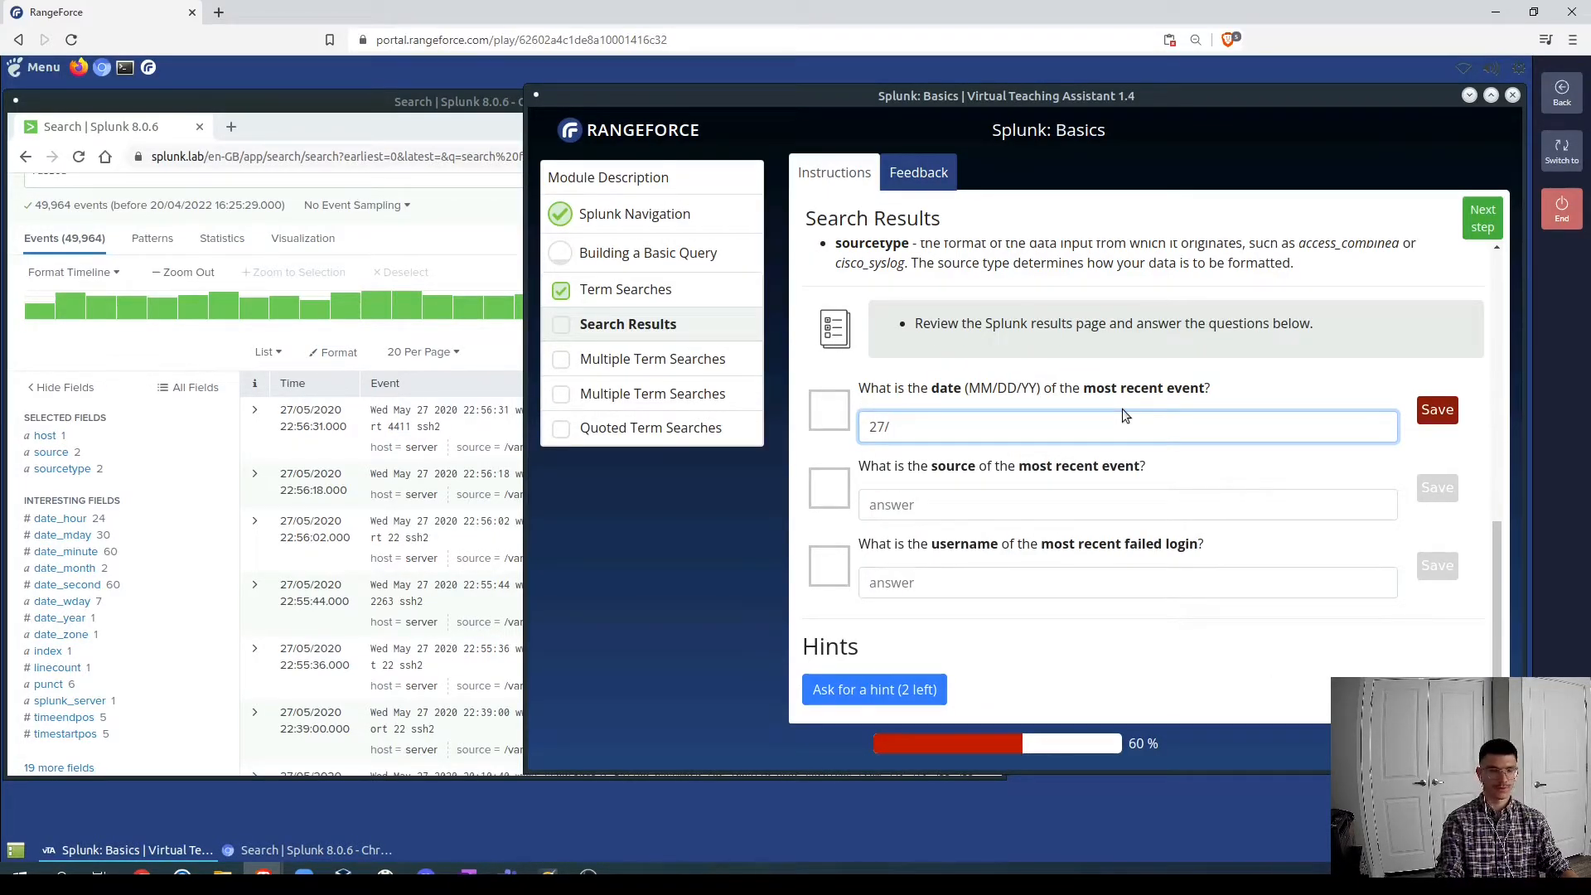
key("BackSpace")
key("BackSpace")
key("BackSpace")
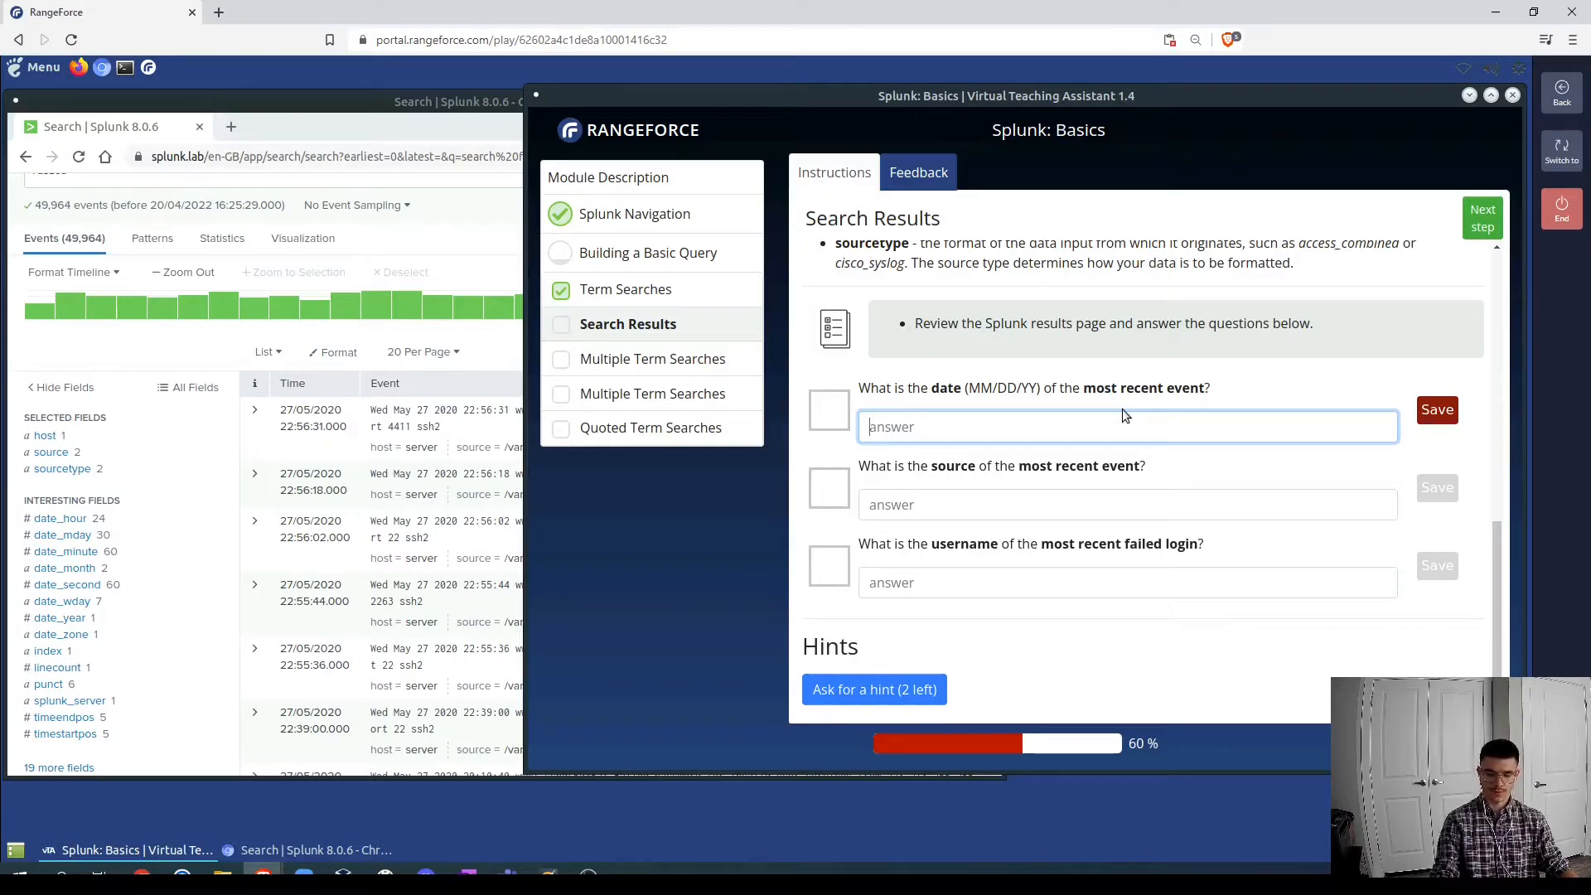
type("05/27")
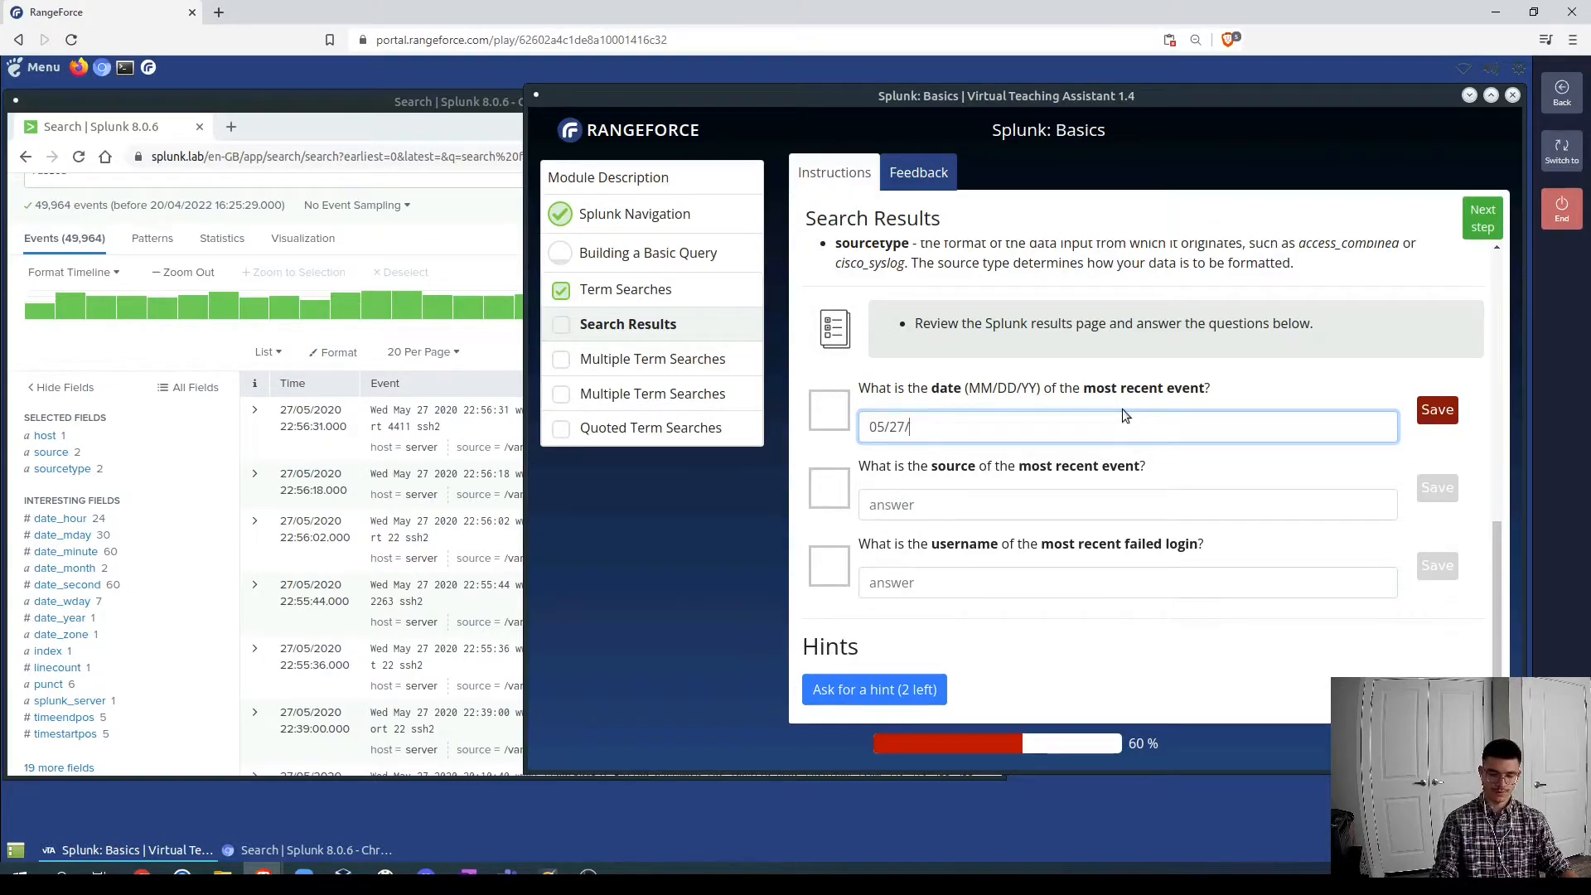
type("/20202")
key("Return")
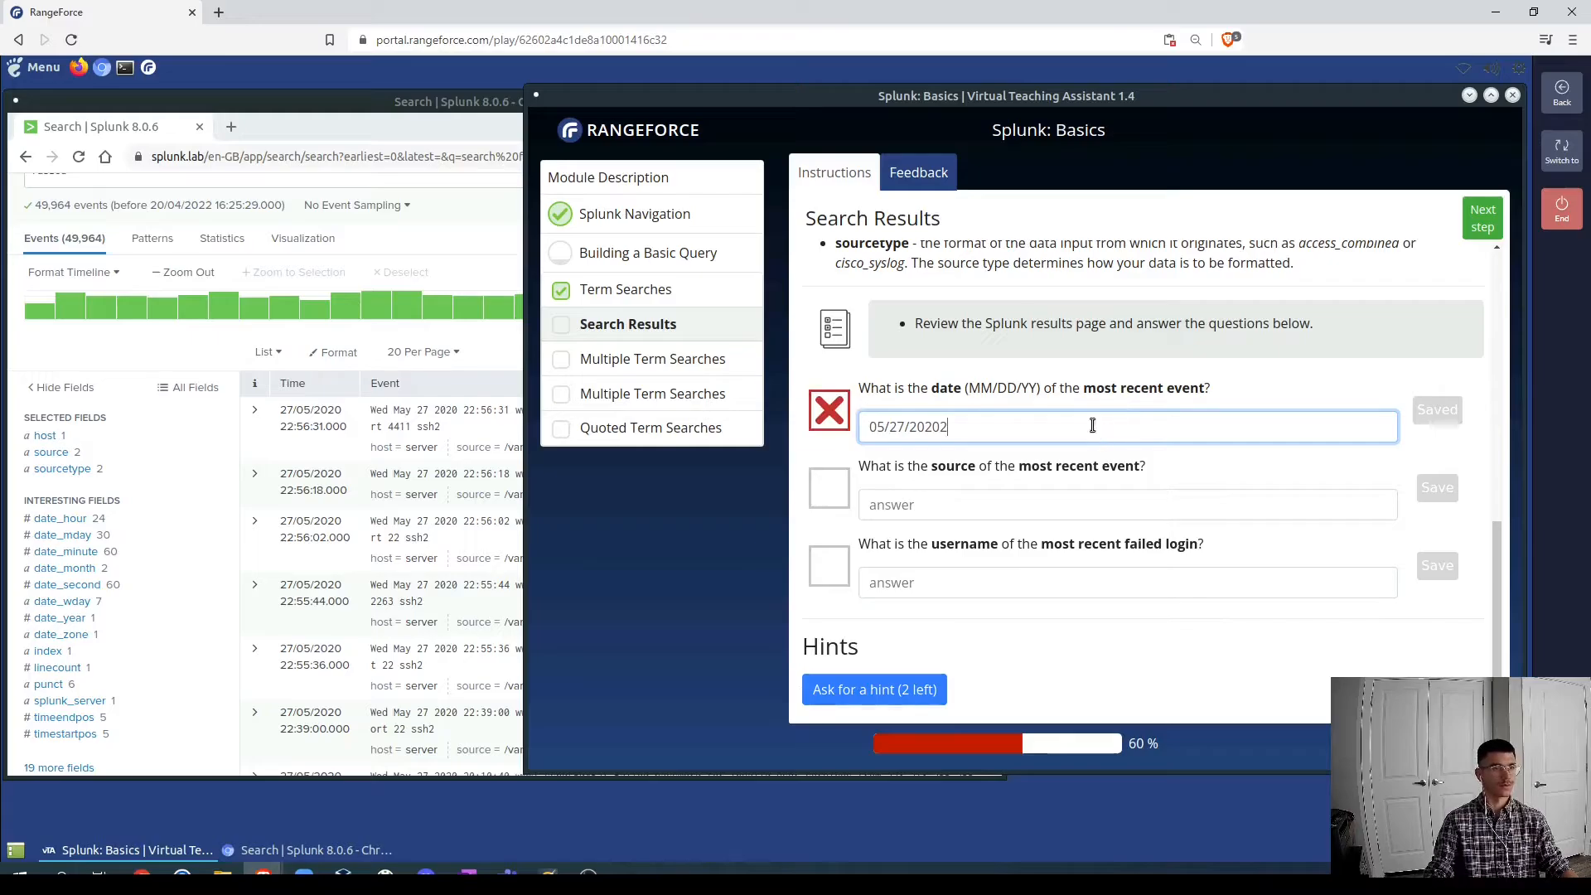
key("BackSpace")
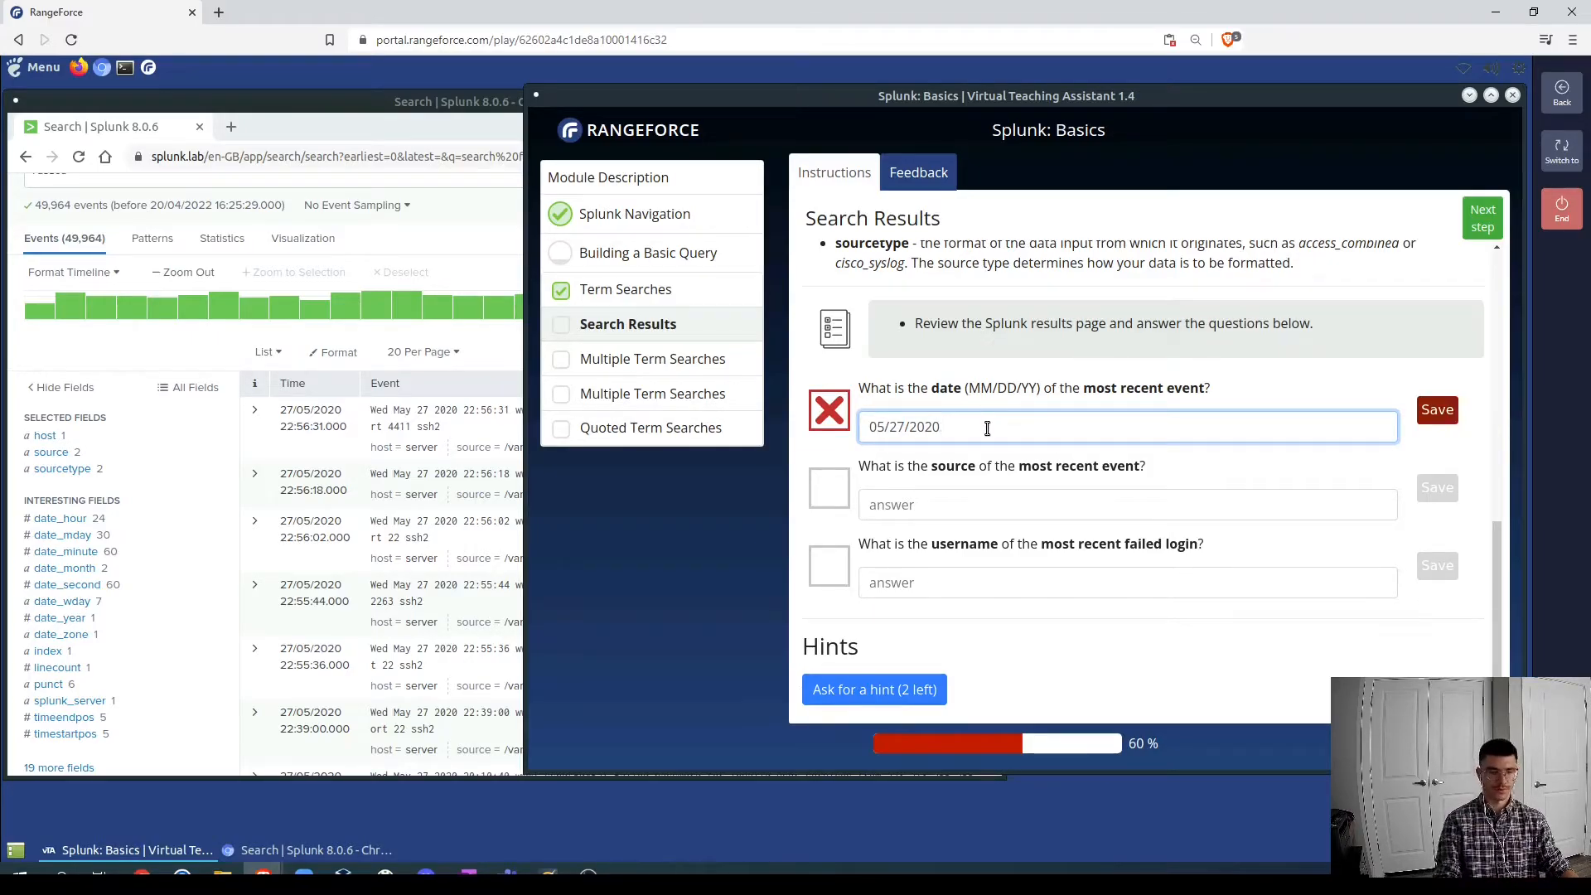
key("Return")
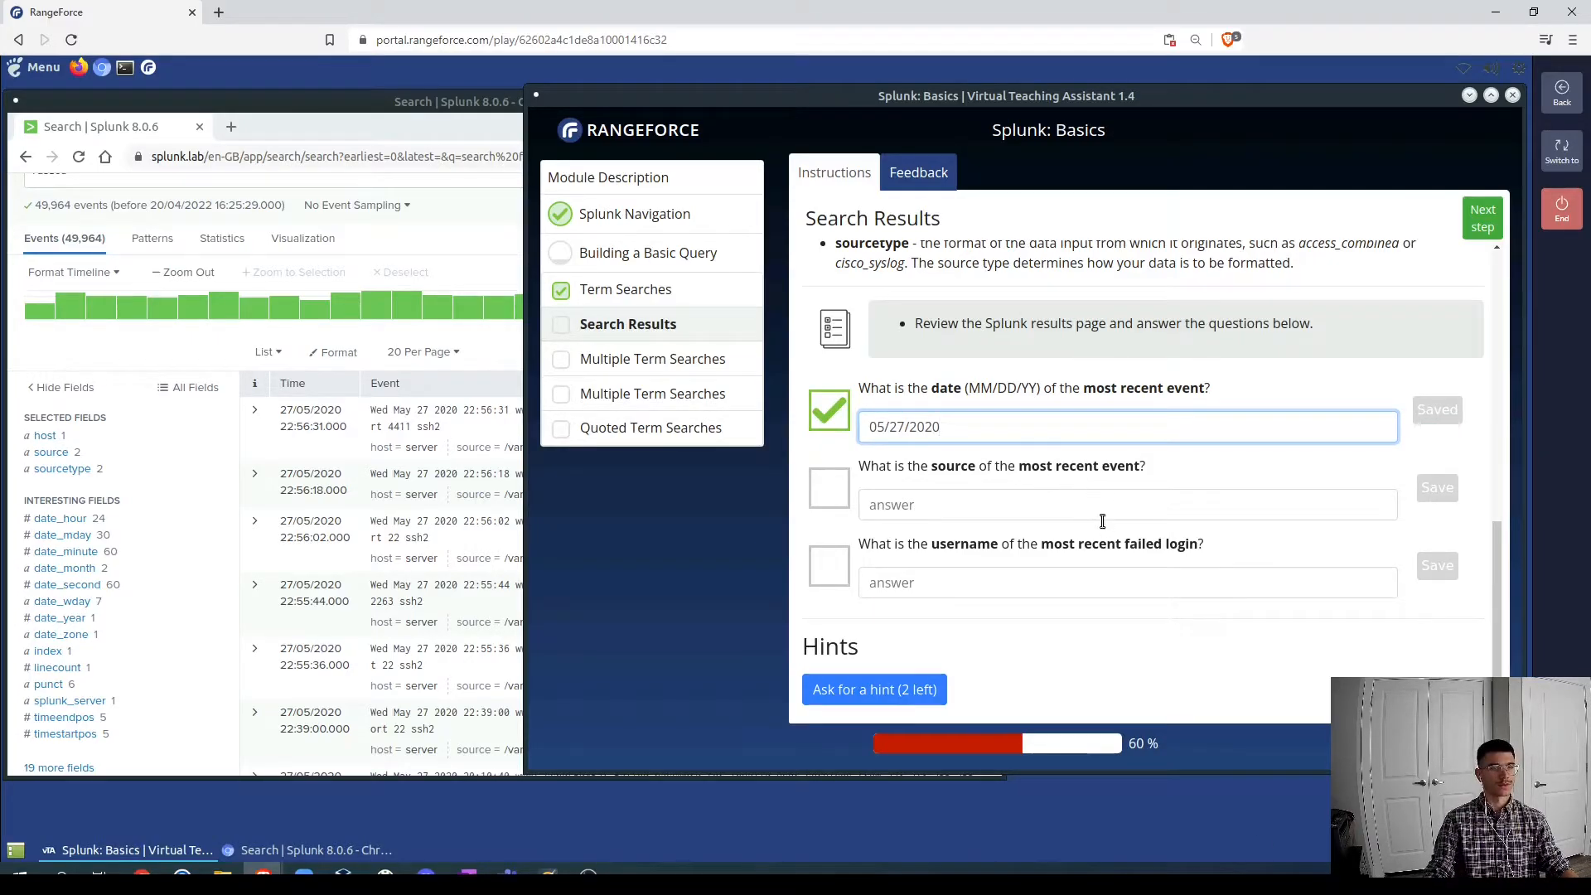
- Copy the most recent event's source path and submit /var/log/splunk/default/linux_s_30DAY.log as the answer to the source question
left_click(54, 454)
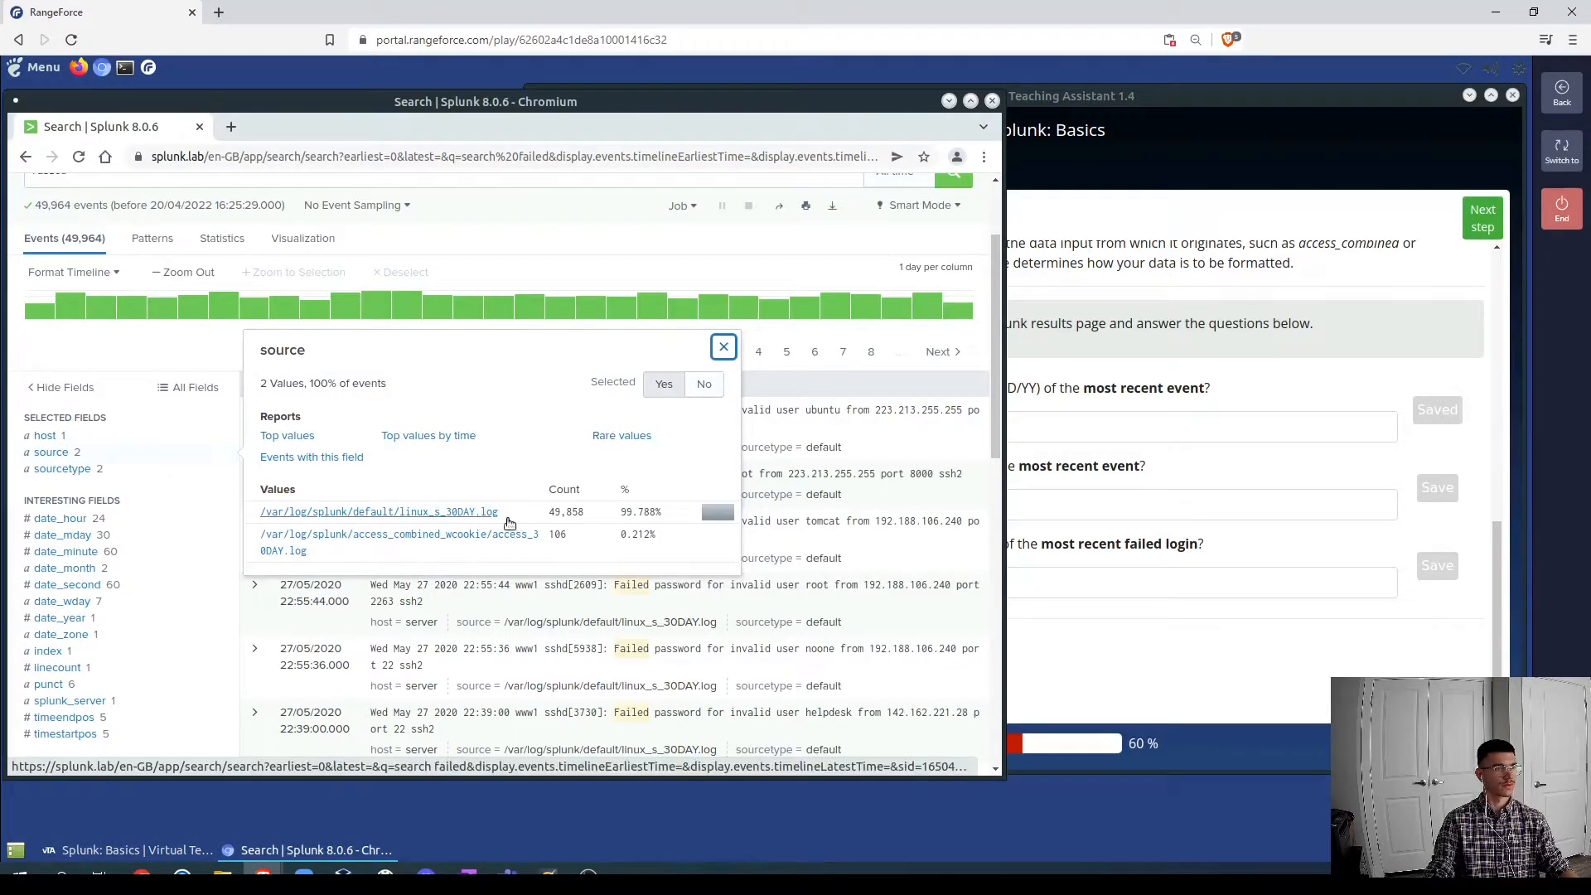
left_click(723, 346)
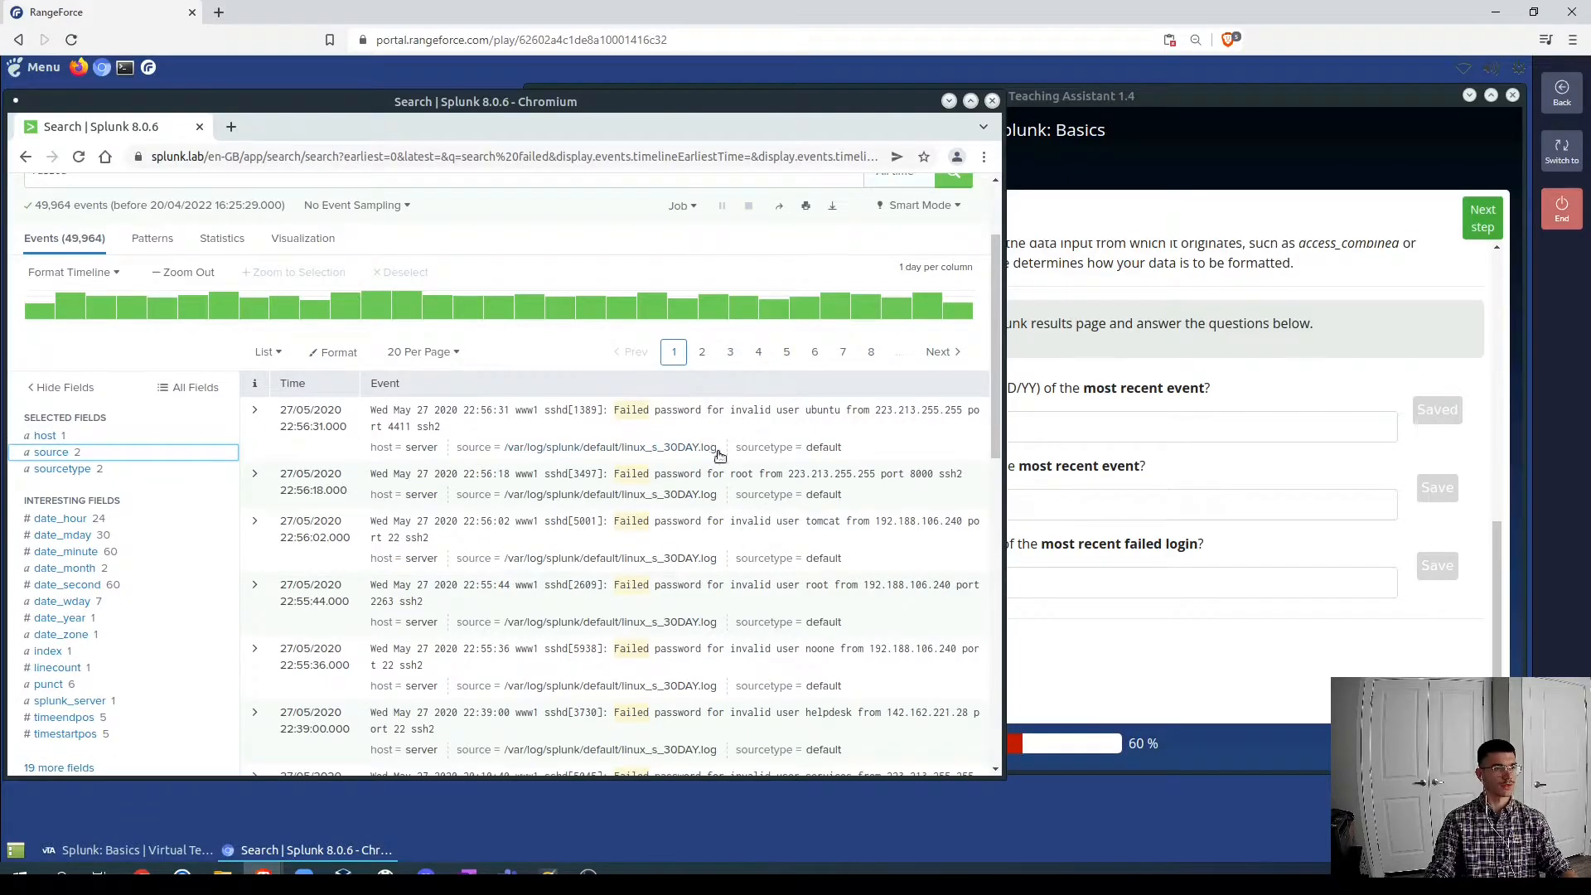
left_click_drag(719, 449, 510, 447)
key("ctrl+c")
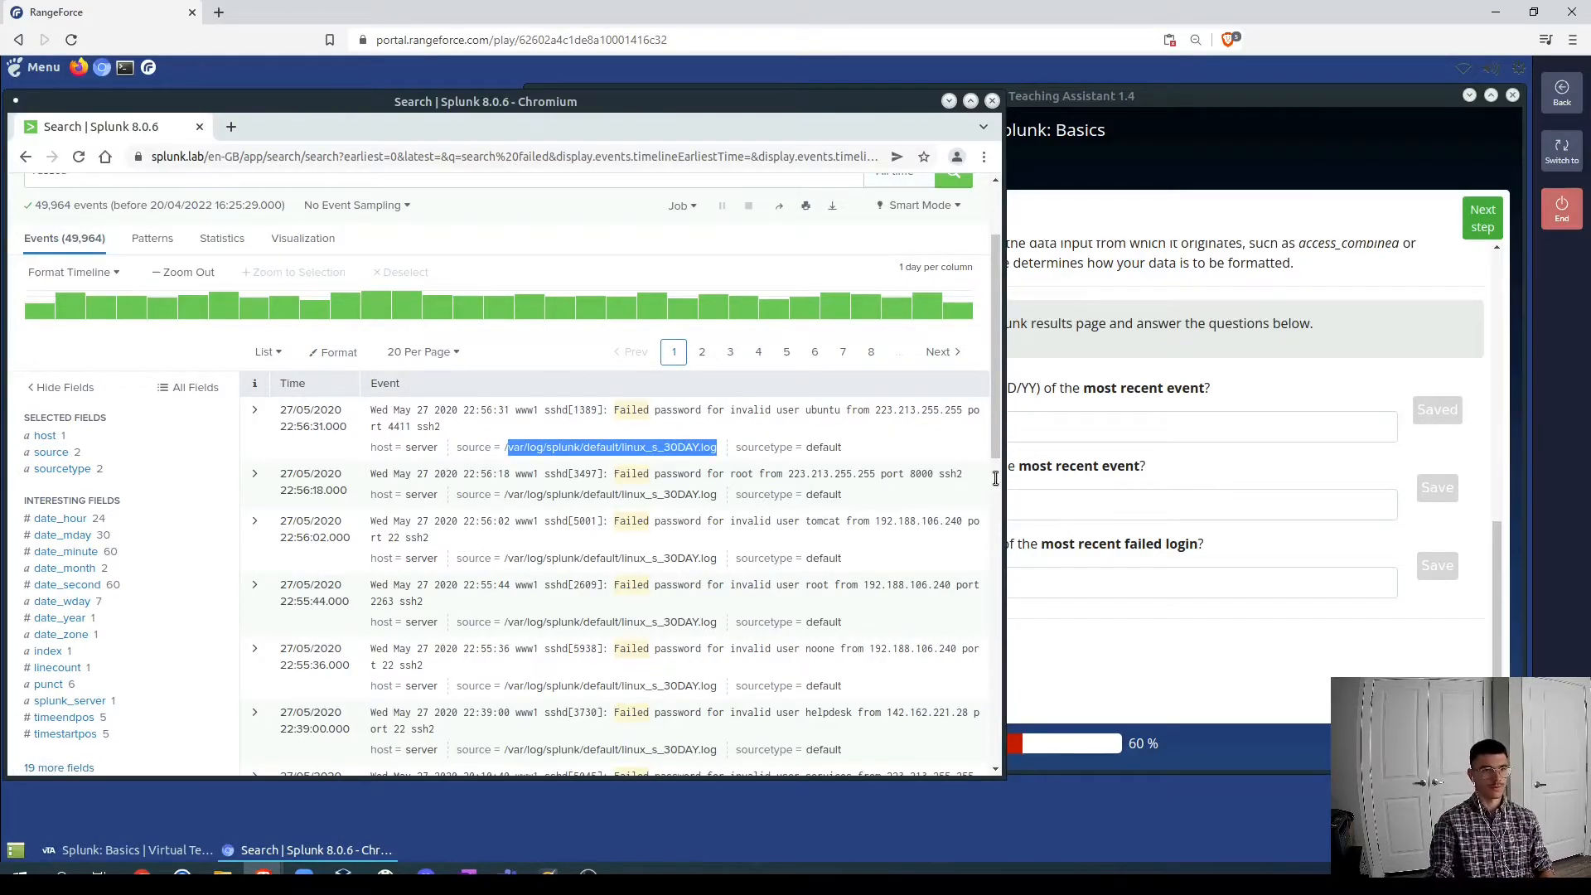
left_click(1039, 509)
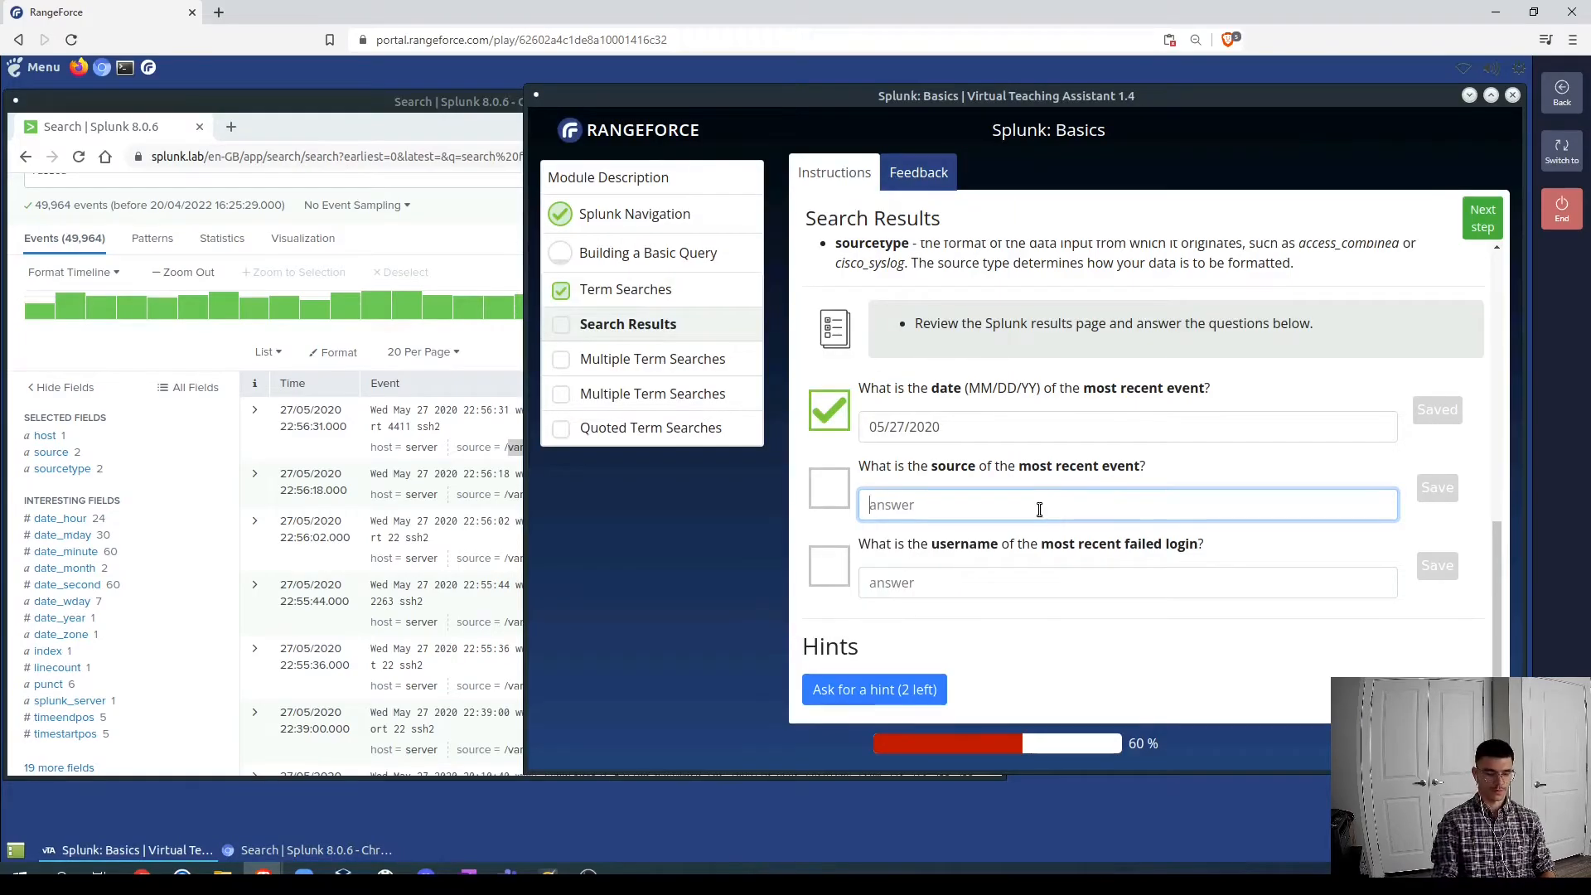
key("ctrl+v")
key("Return")
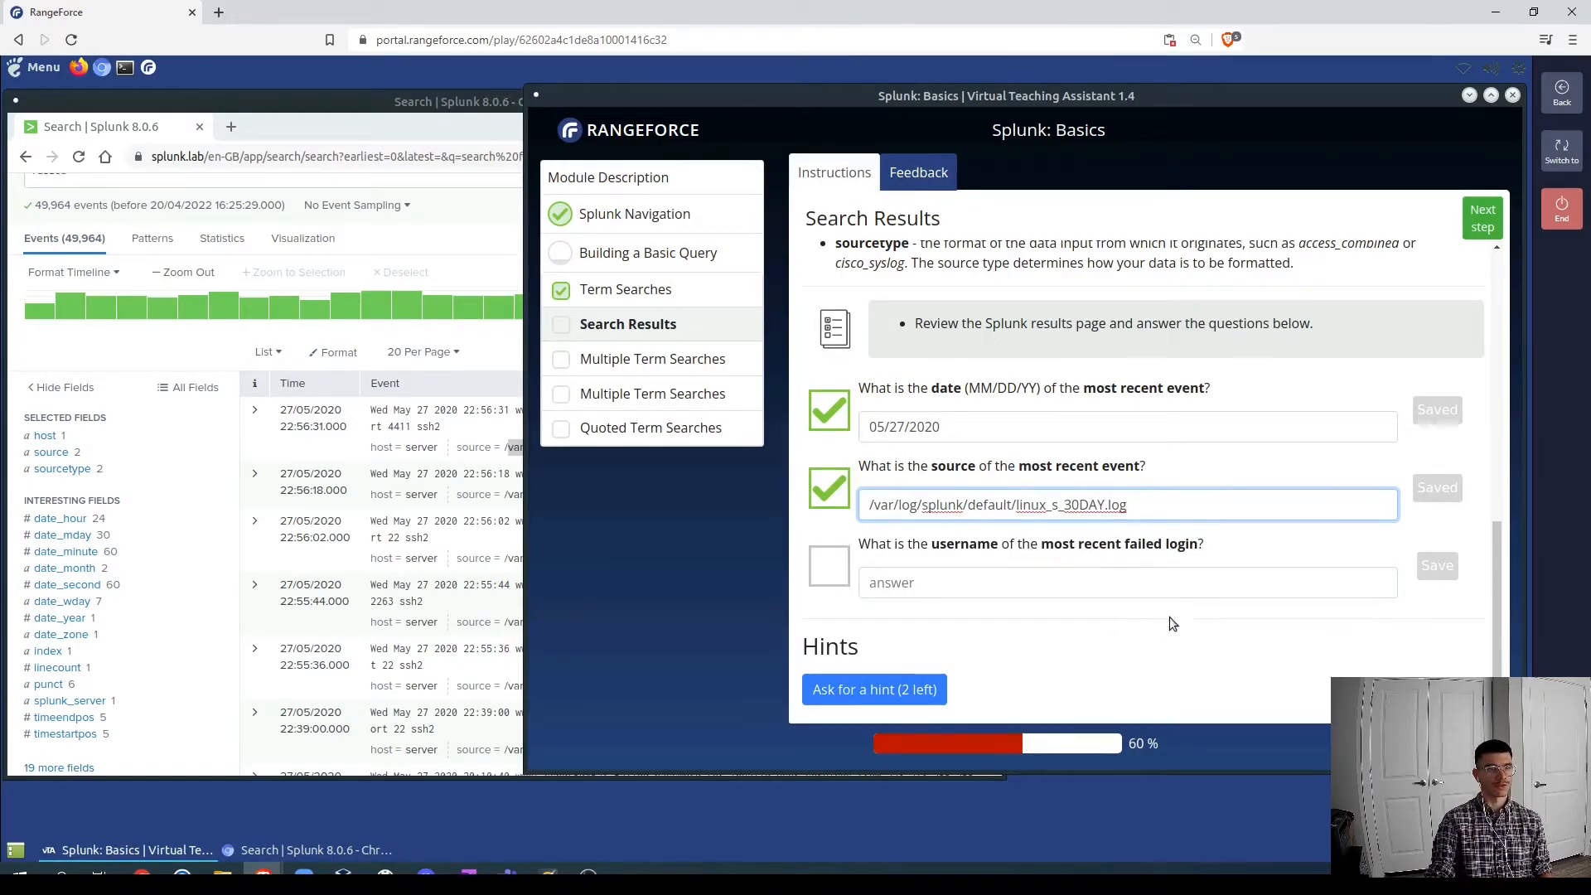
- Inspect the most recent failed login event in Splunk and submit ubuntu as the answer to the username question
left_click(175, 345)
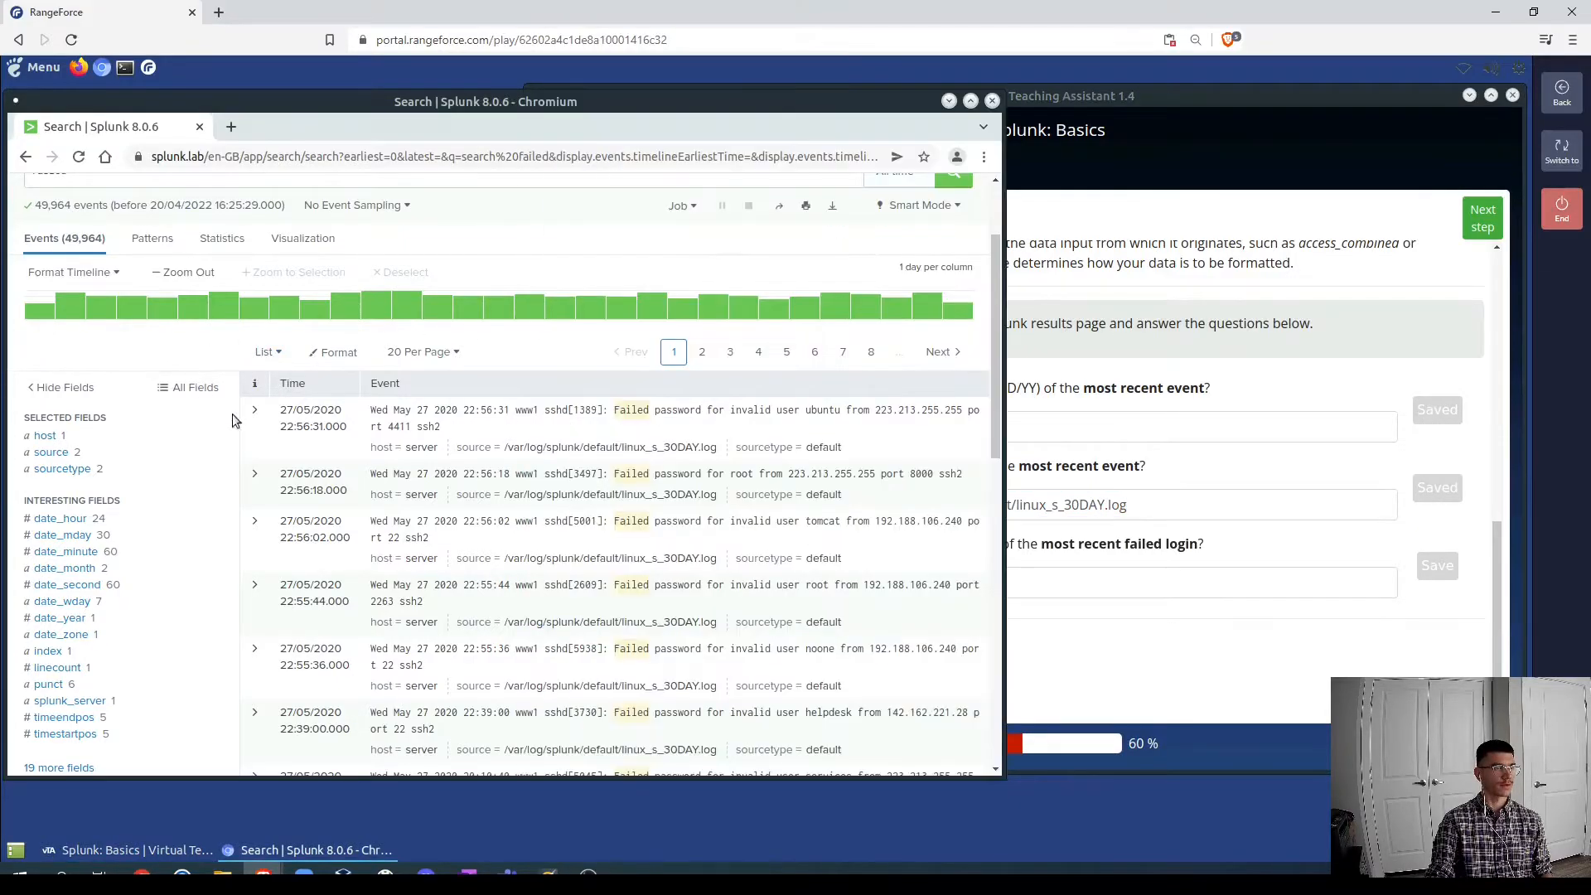
left_click_drag(728, 414, 760, 414)
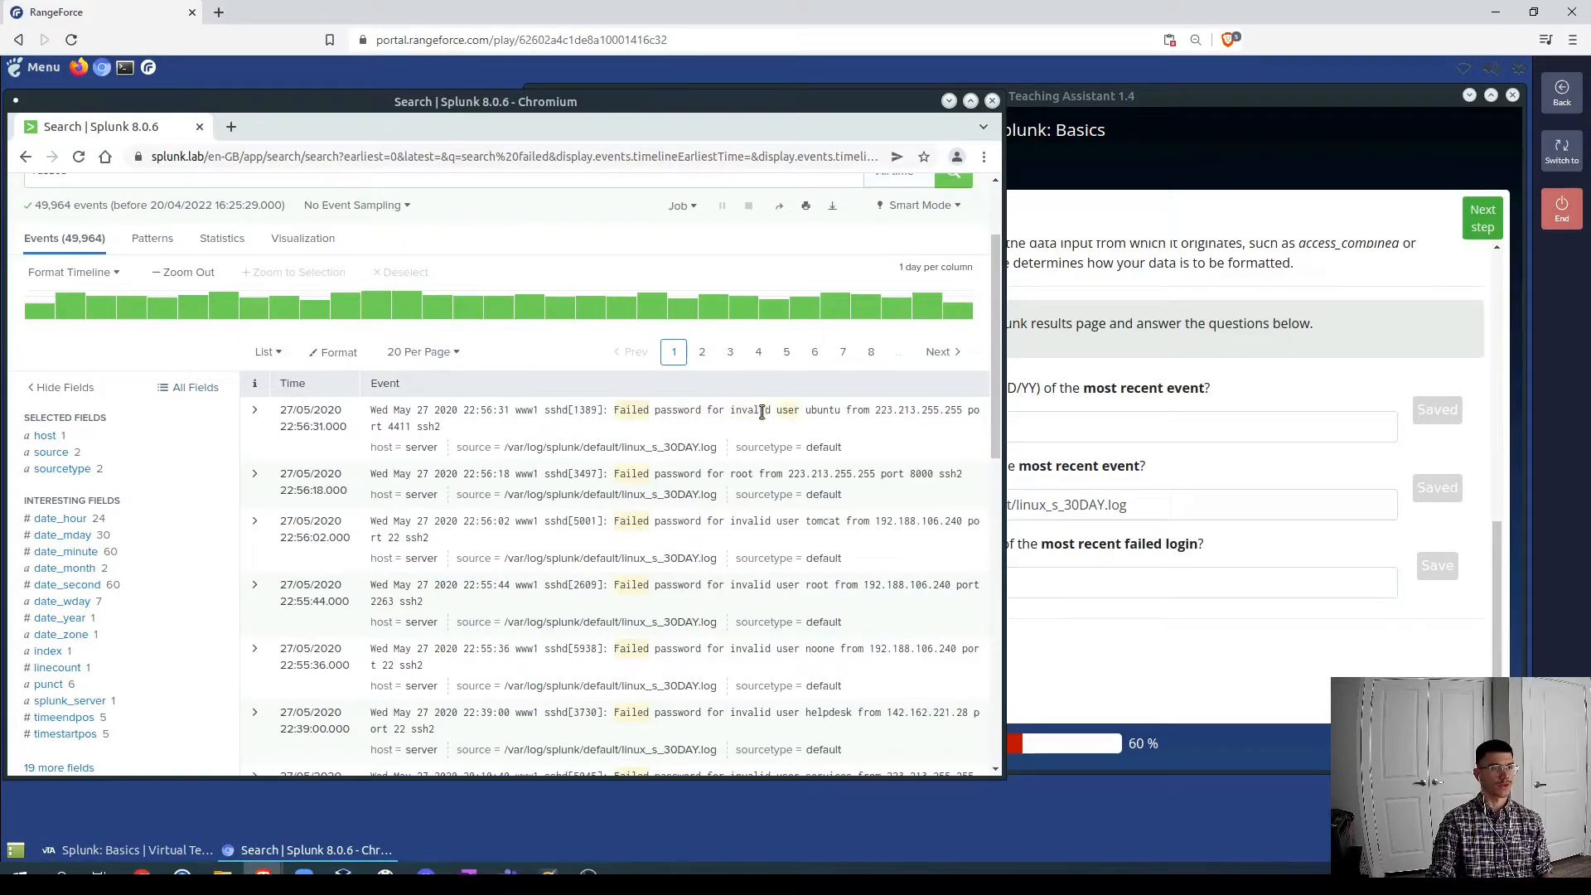
left_click(262, 422)
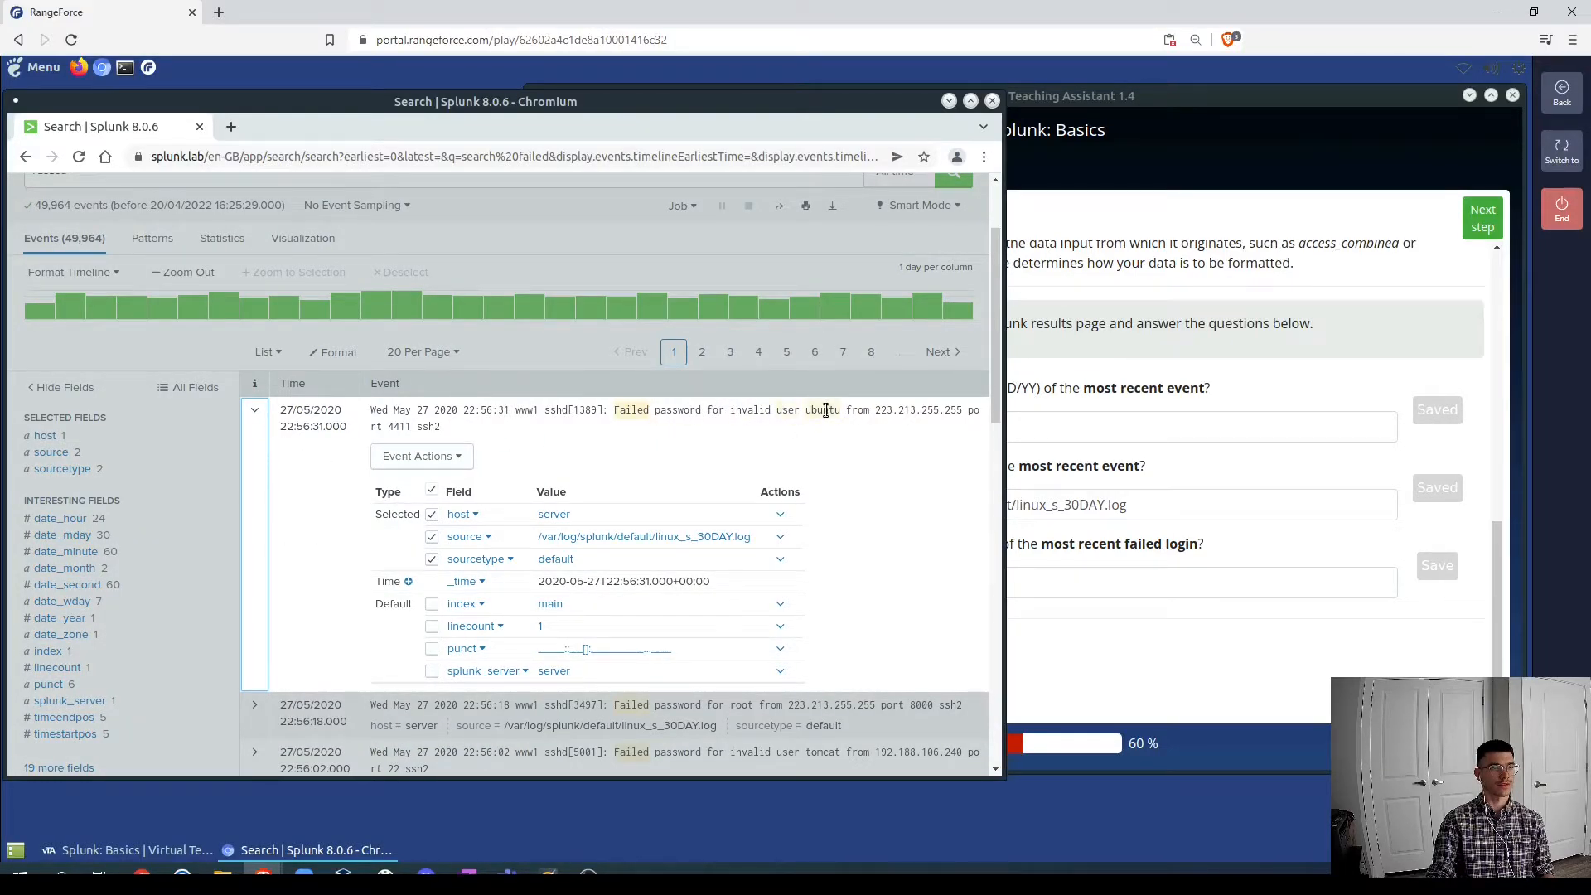
left_click(1062, 575)
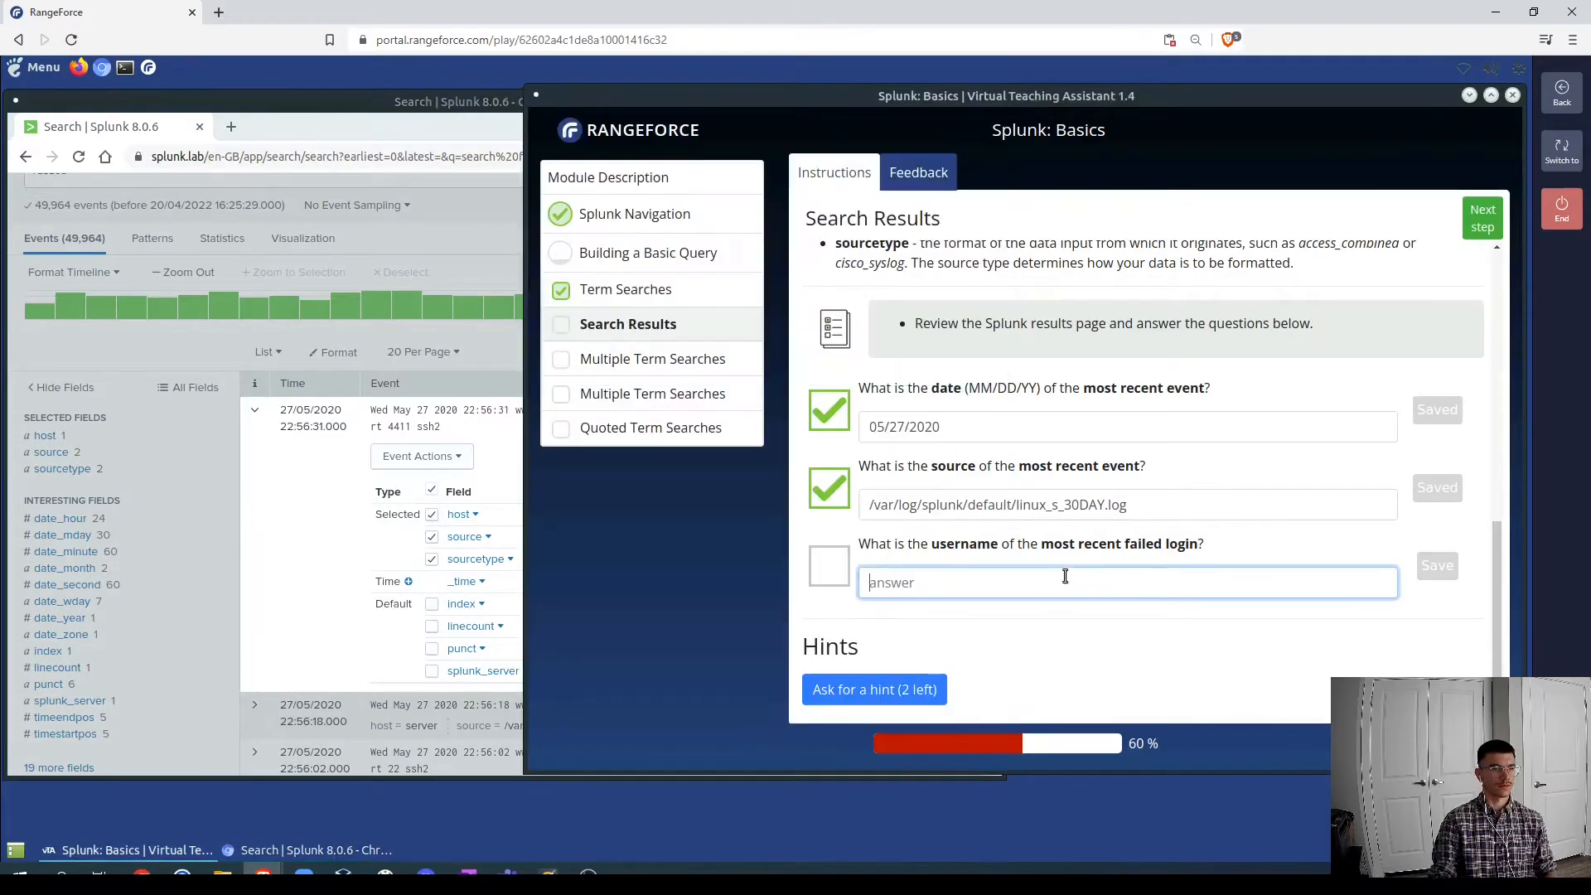
type("ubuntu")
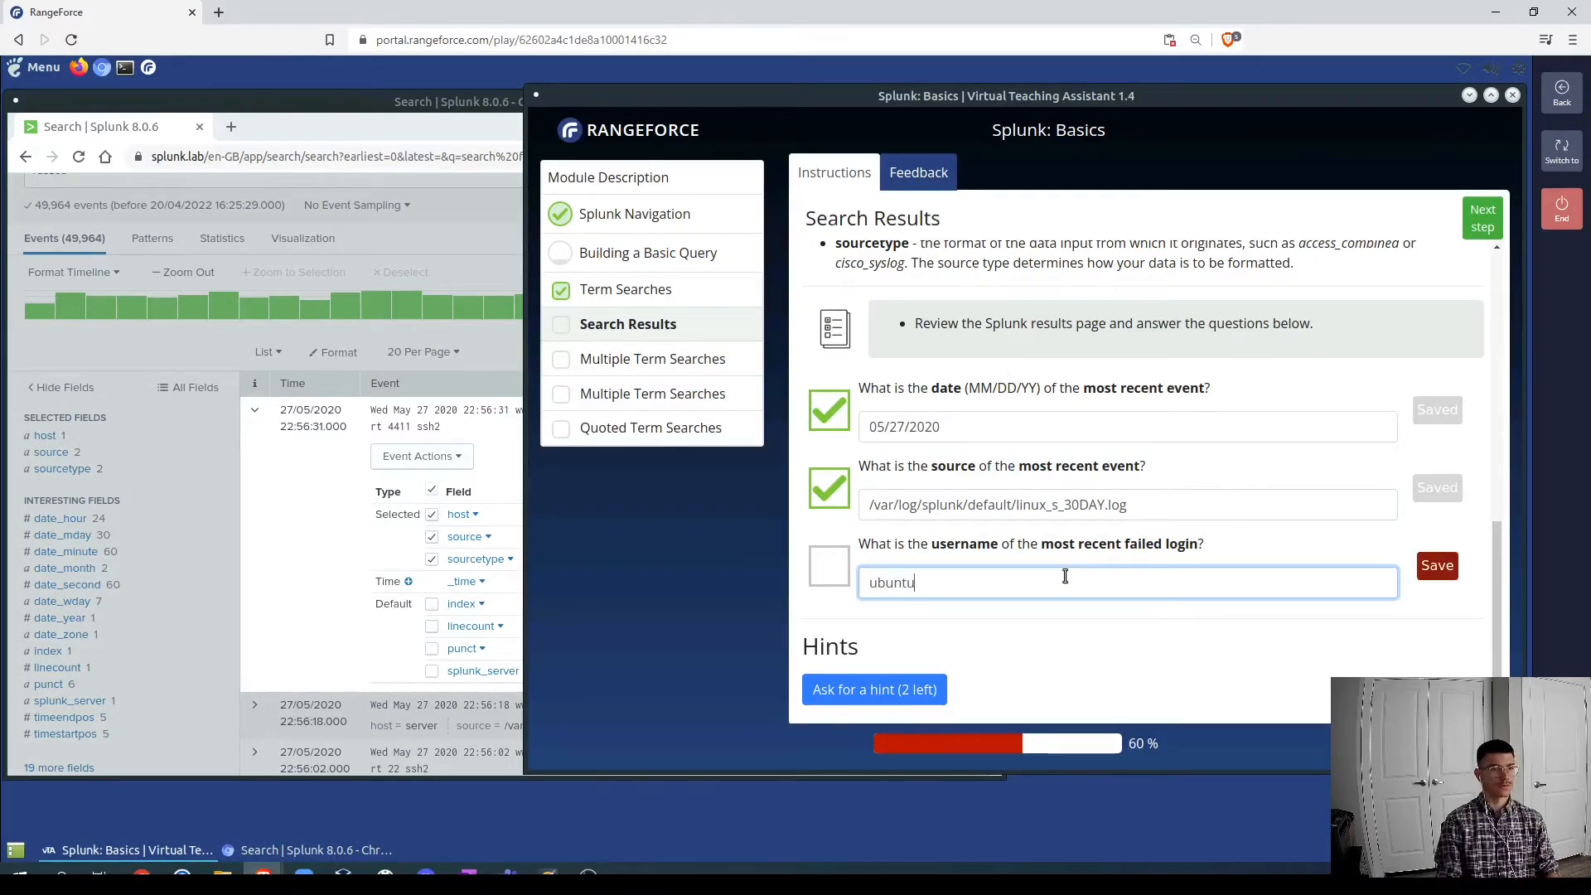
key("Return")
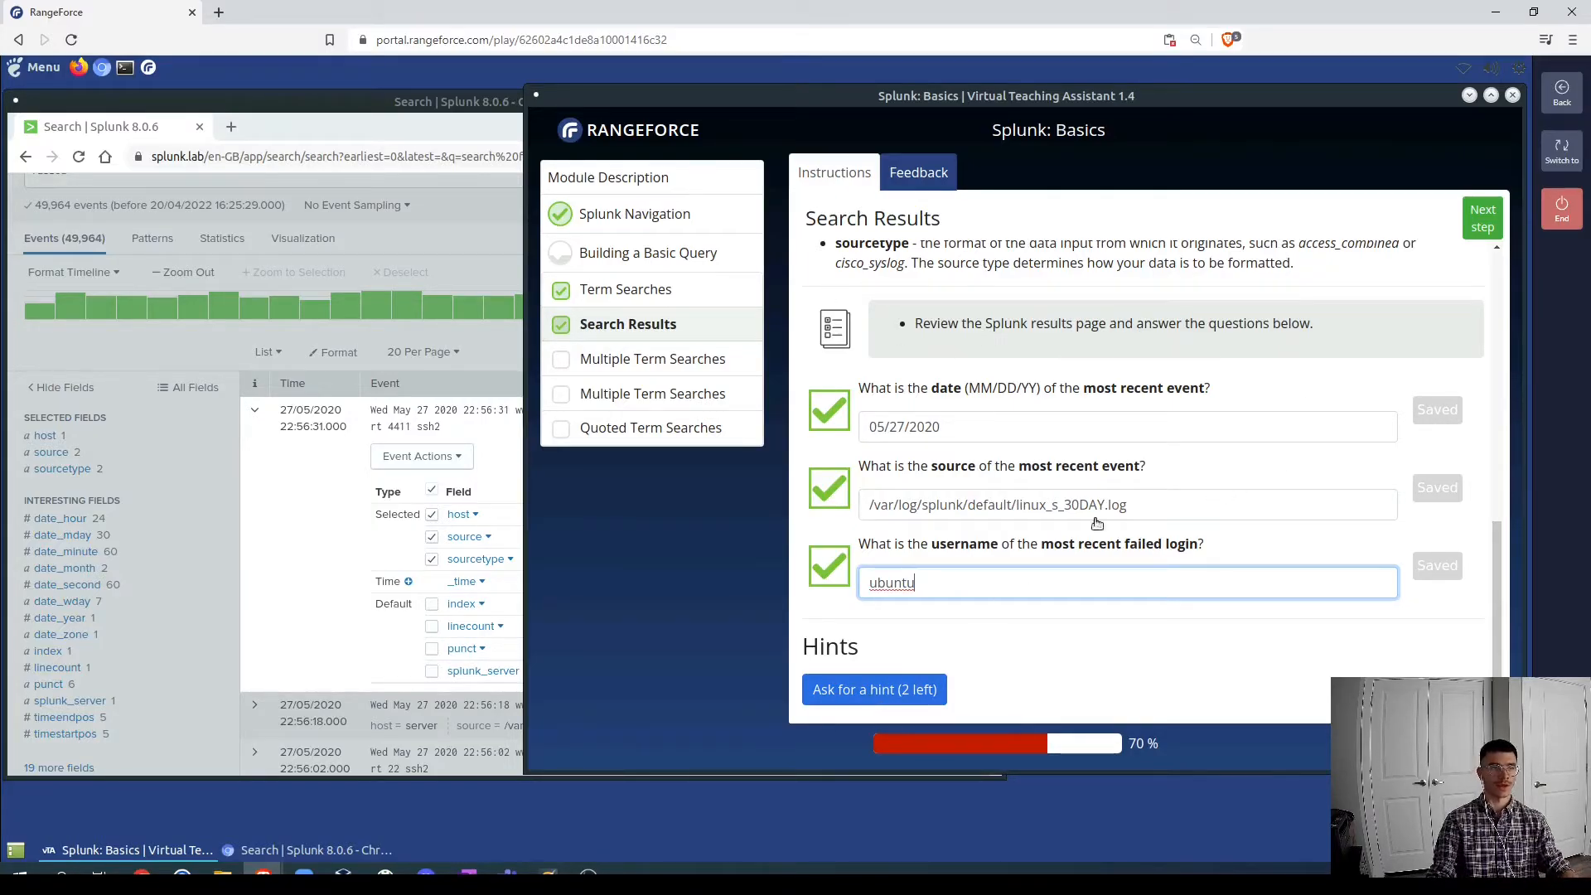
- Advance the lab to the Multiple Term Searches instructions and run the Splunk search failed root
left_click(1482, 222)
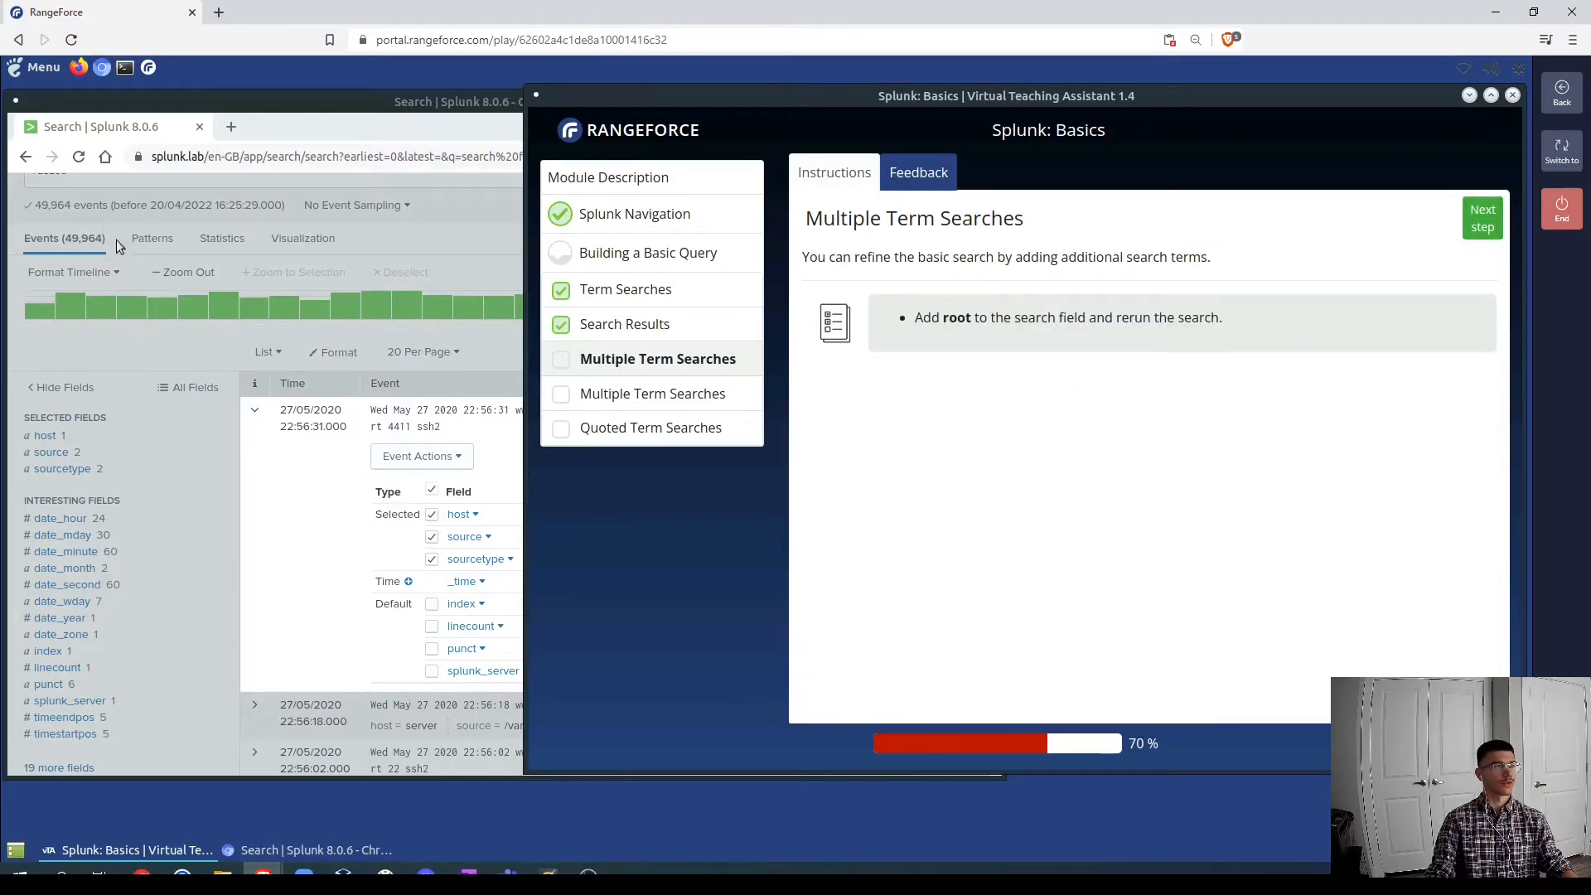
scroll(110, 263, "up", 3)
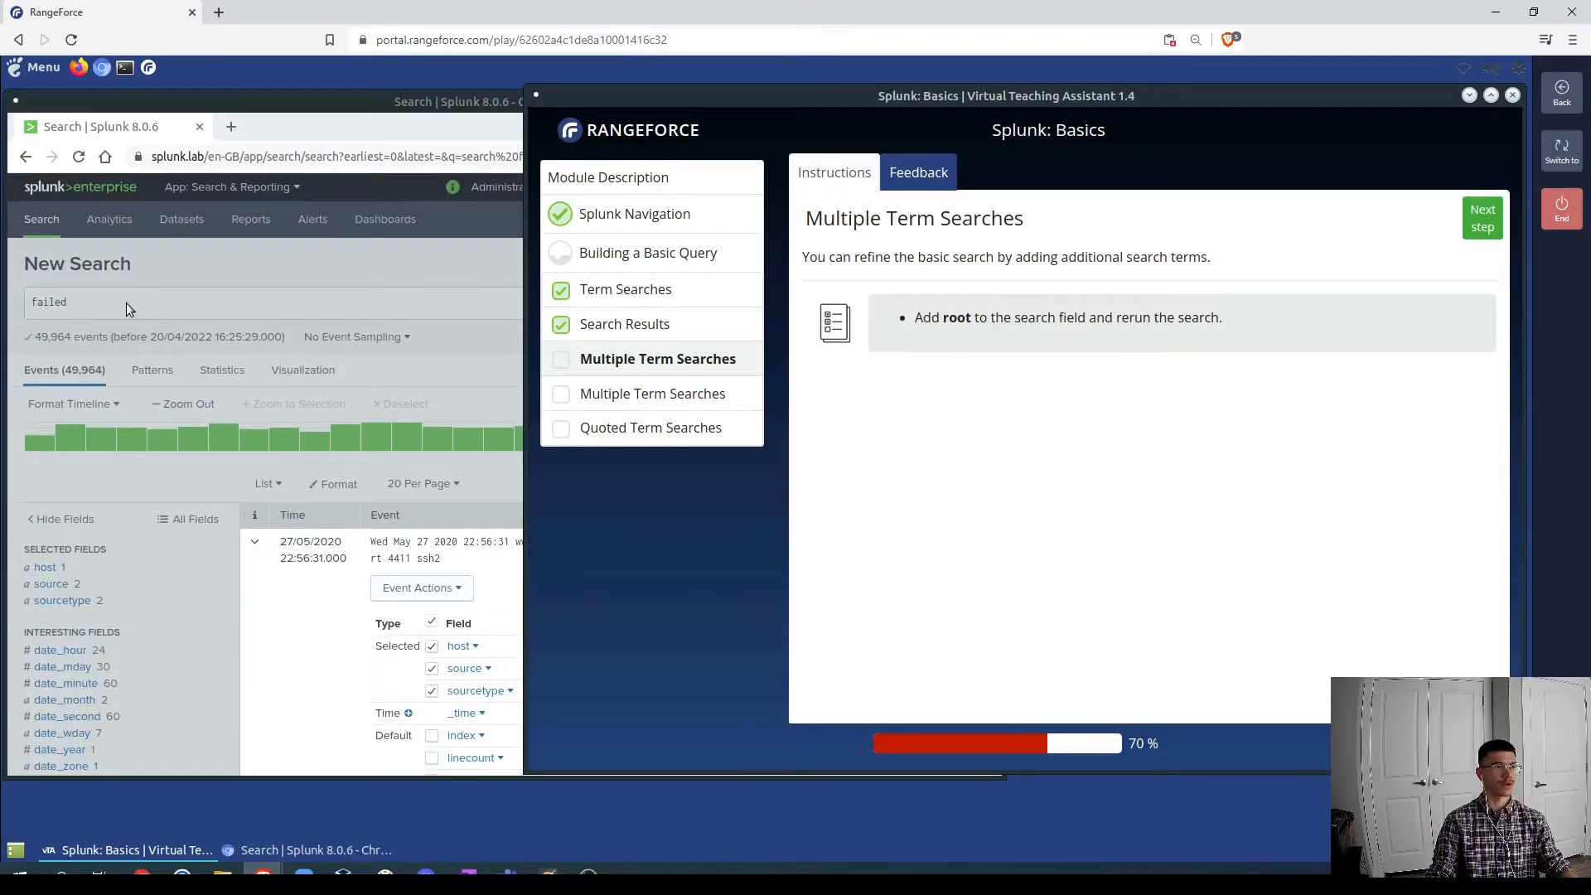
left_click(126, 302)
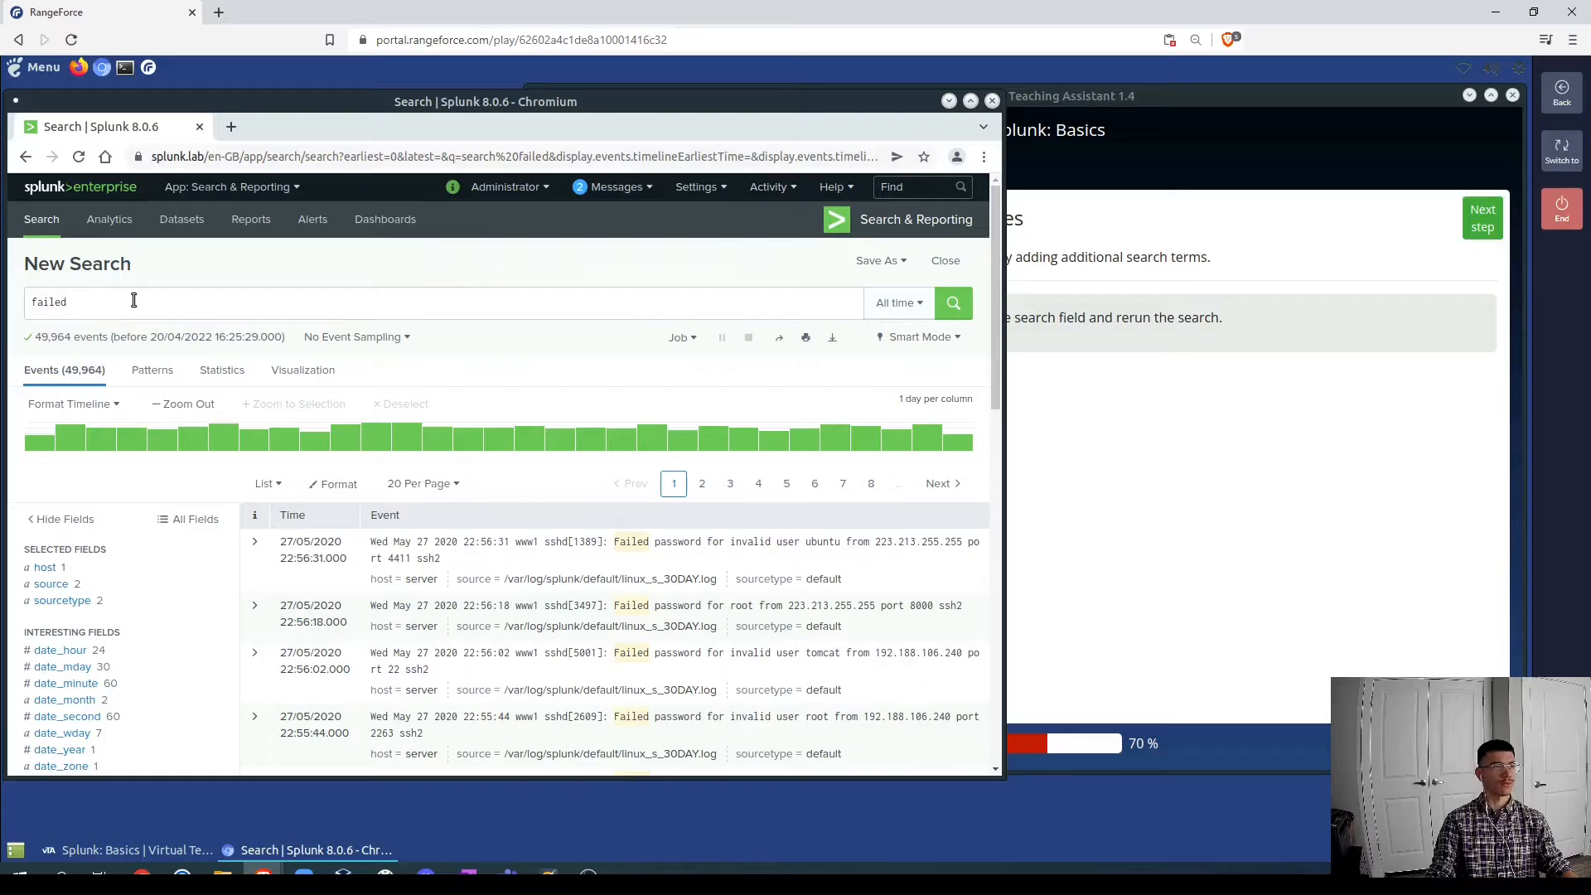
left_click(133, 300)
type("root")
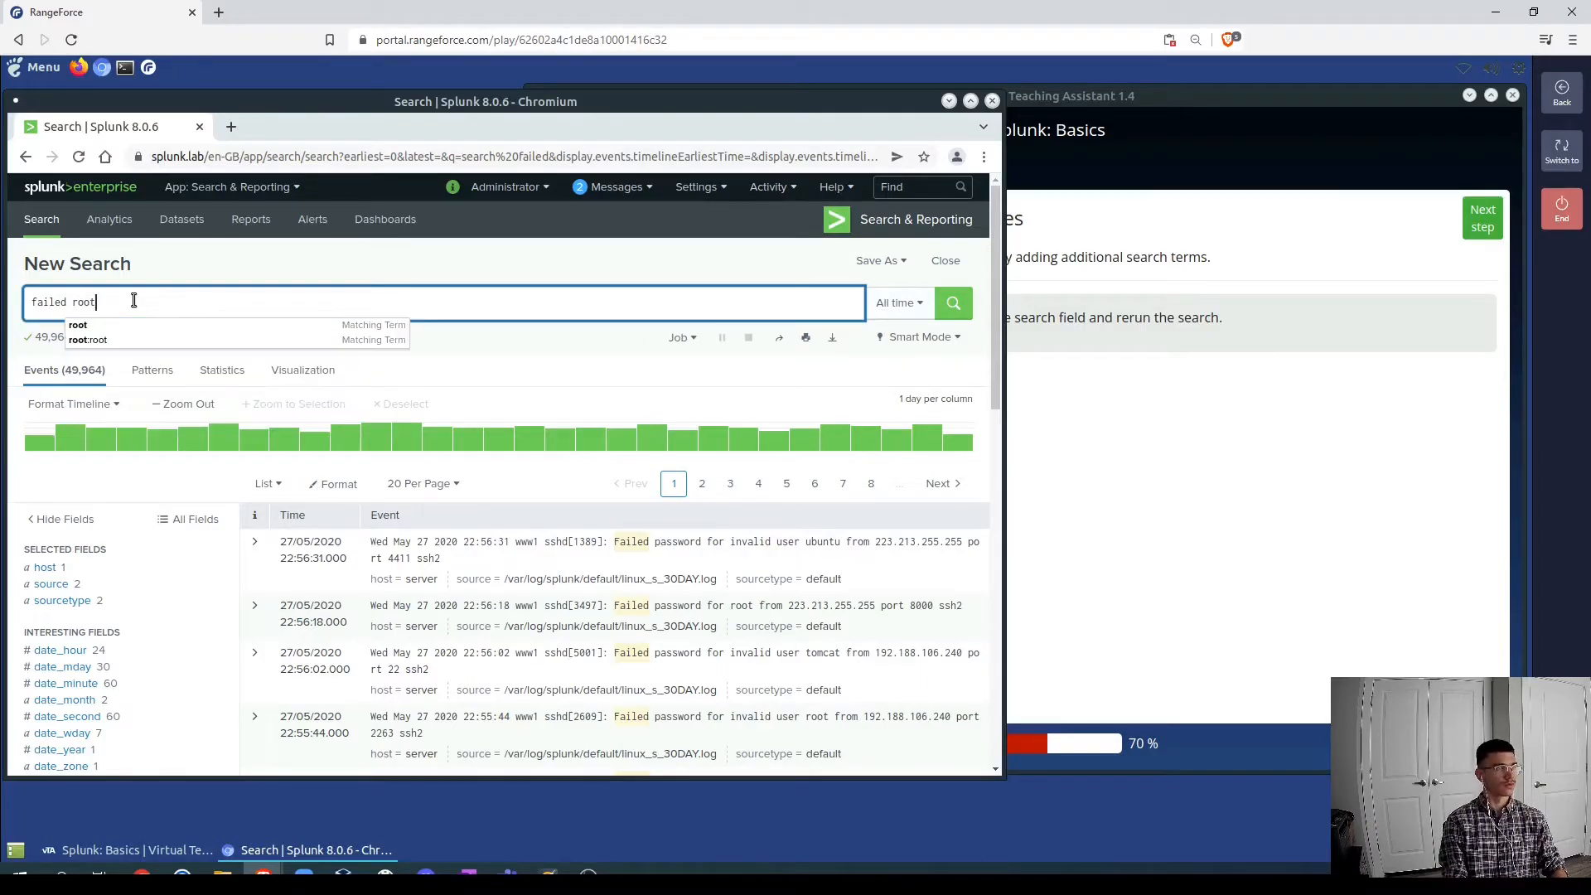
key("Return")
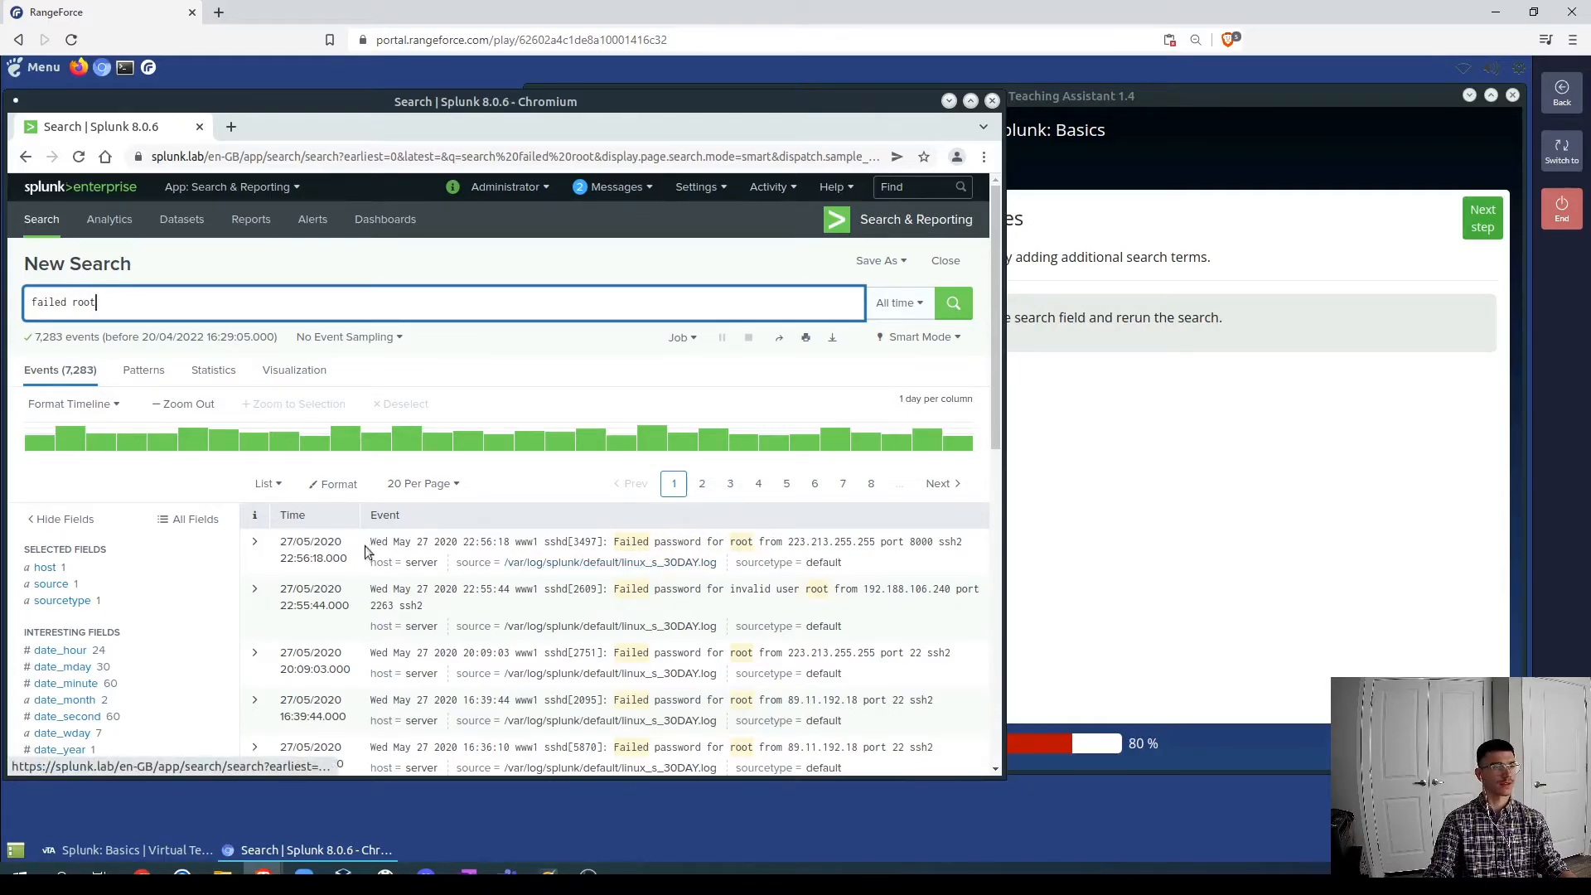
- Advance the lab to the next Multiple Term Searches question and submit 7283 as the number of events containing both failed and root
left_click(1295, 399)
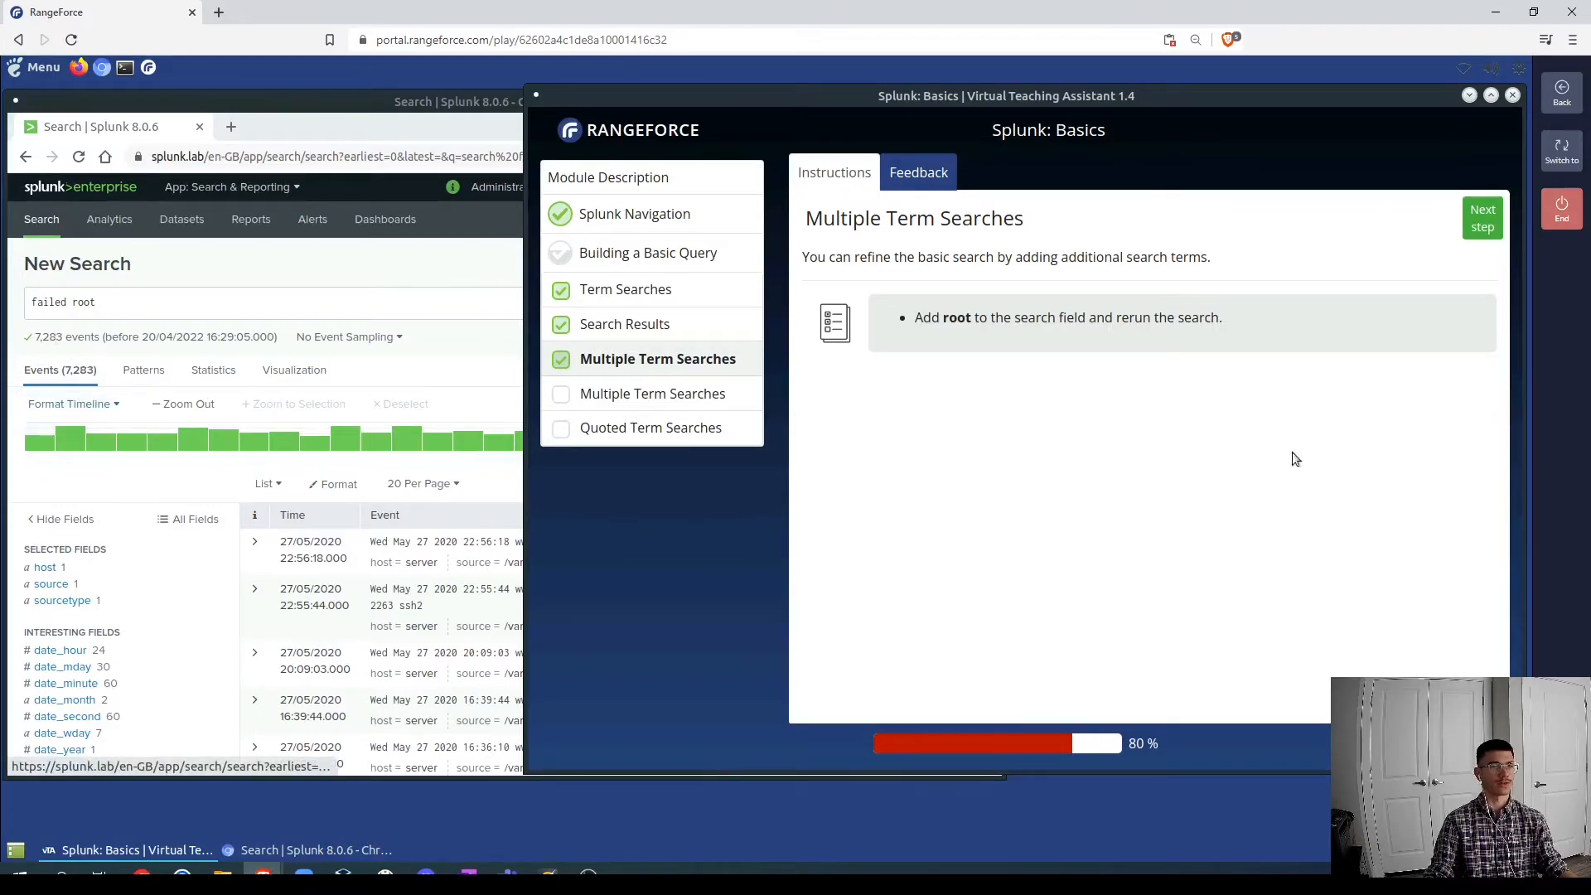
left_click(1482, 231)
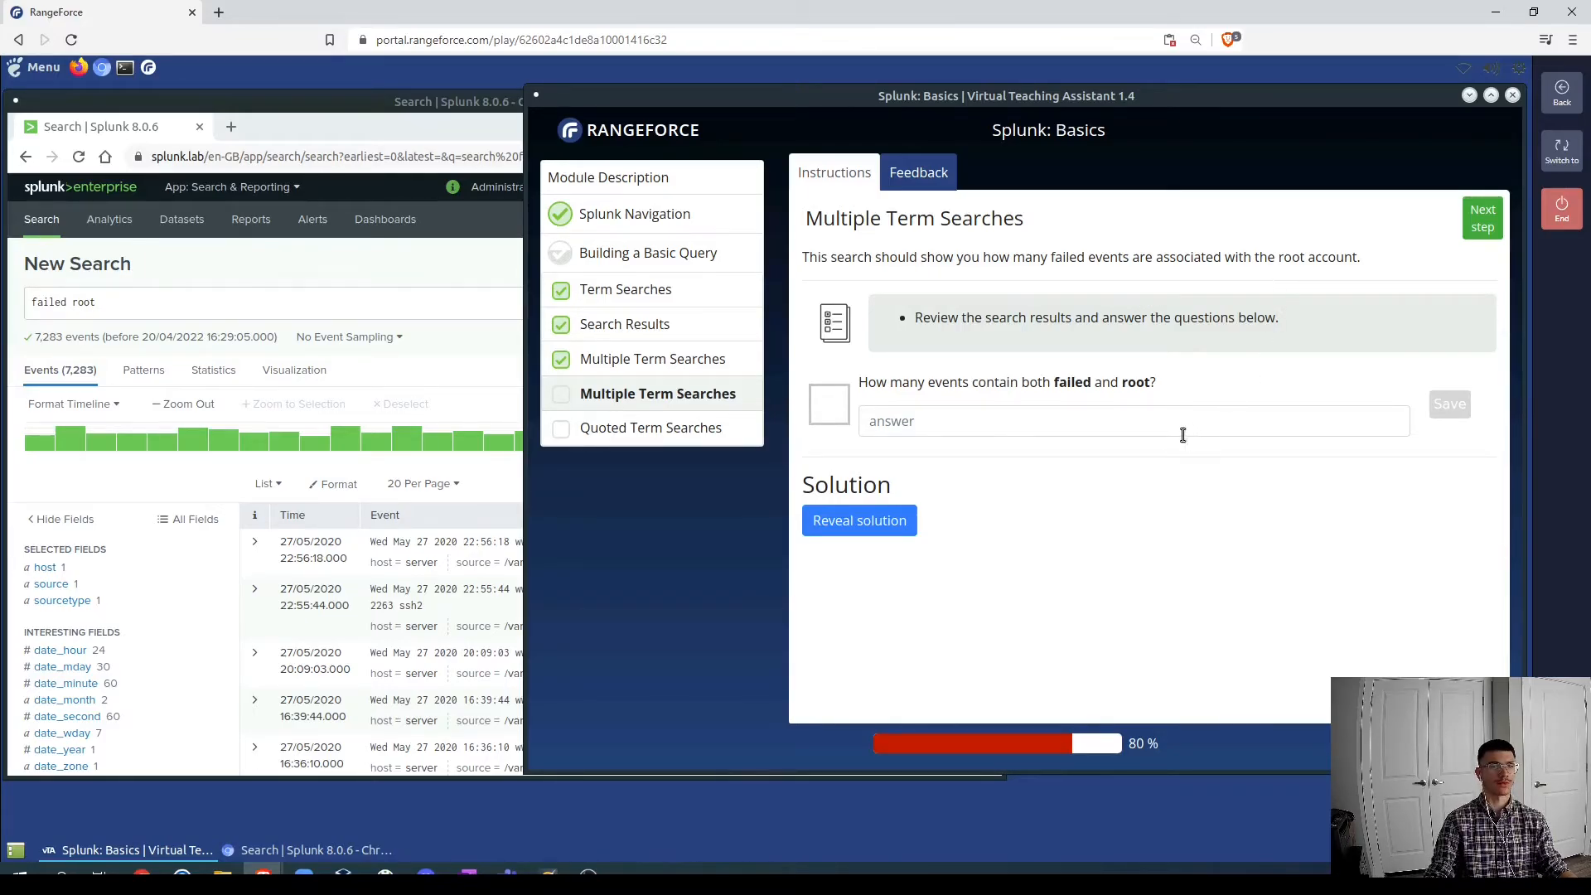
left_click(926, 424)
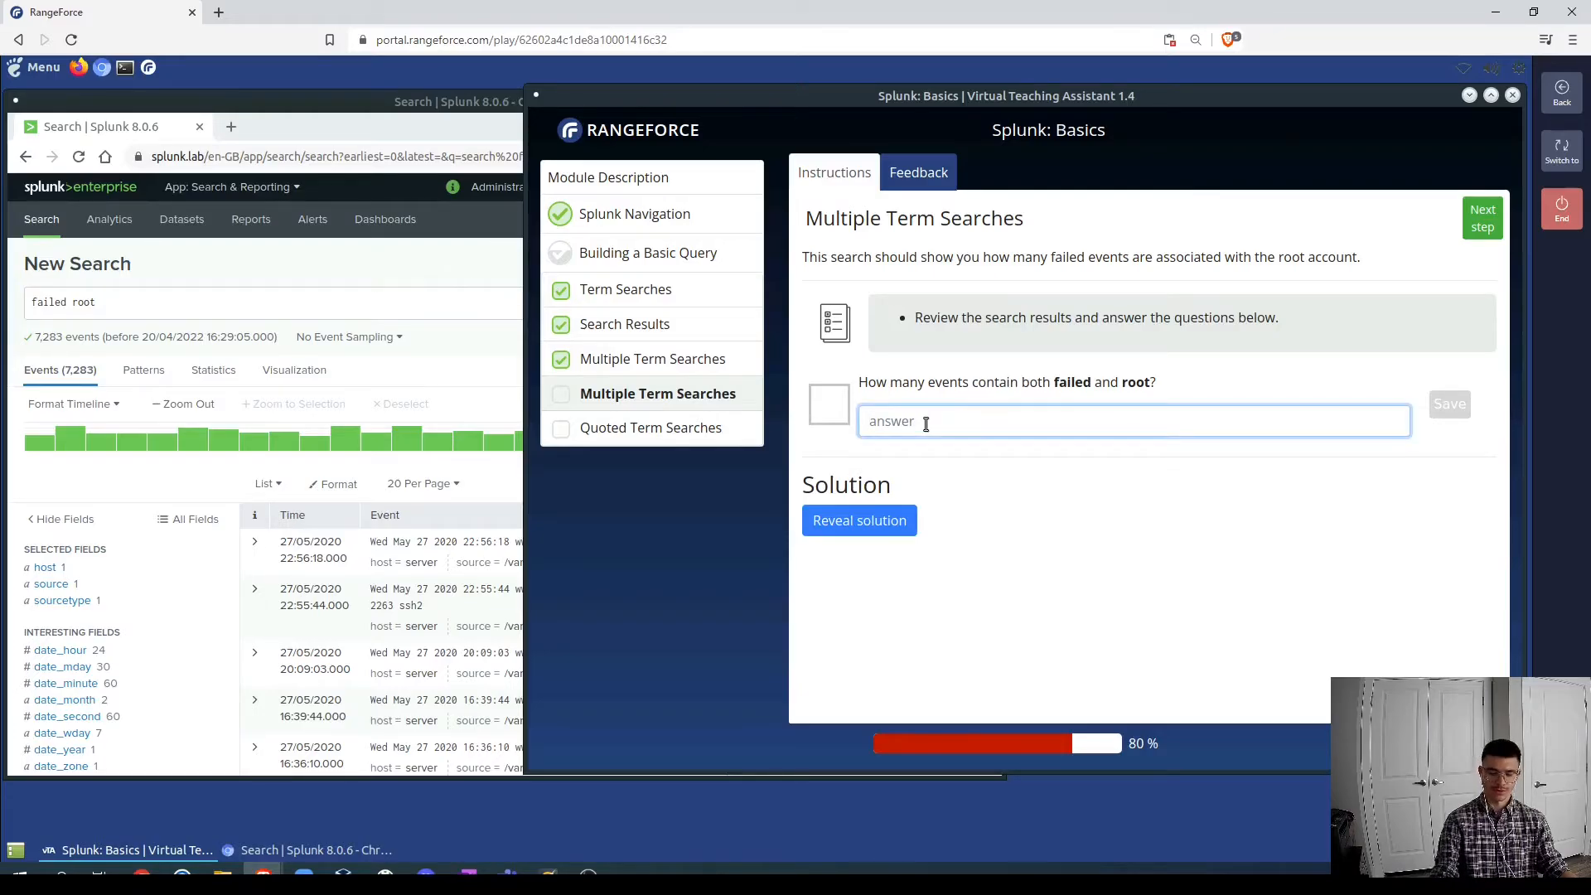
type("7283")
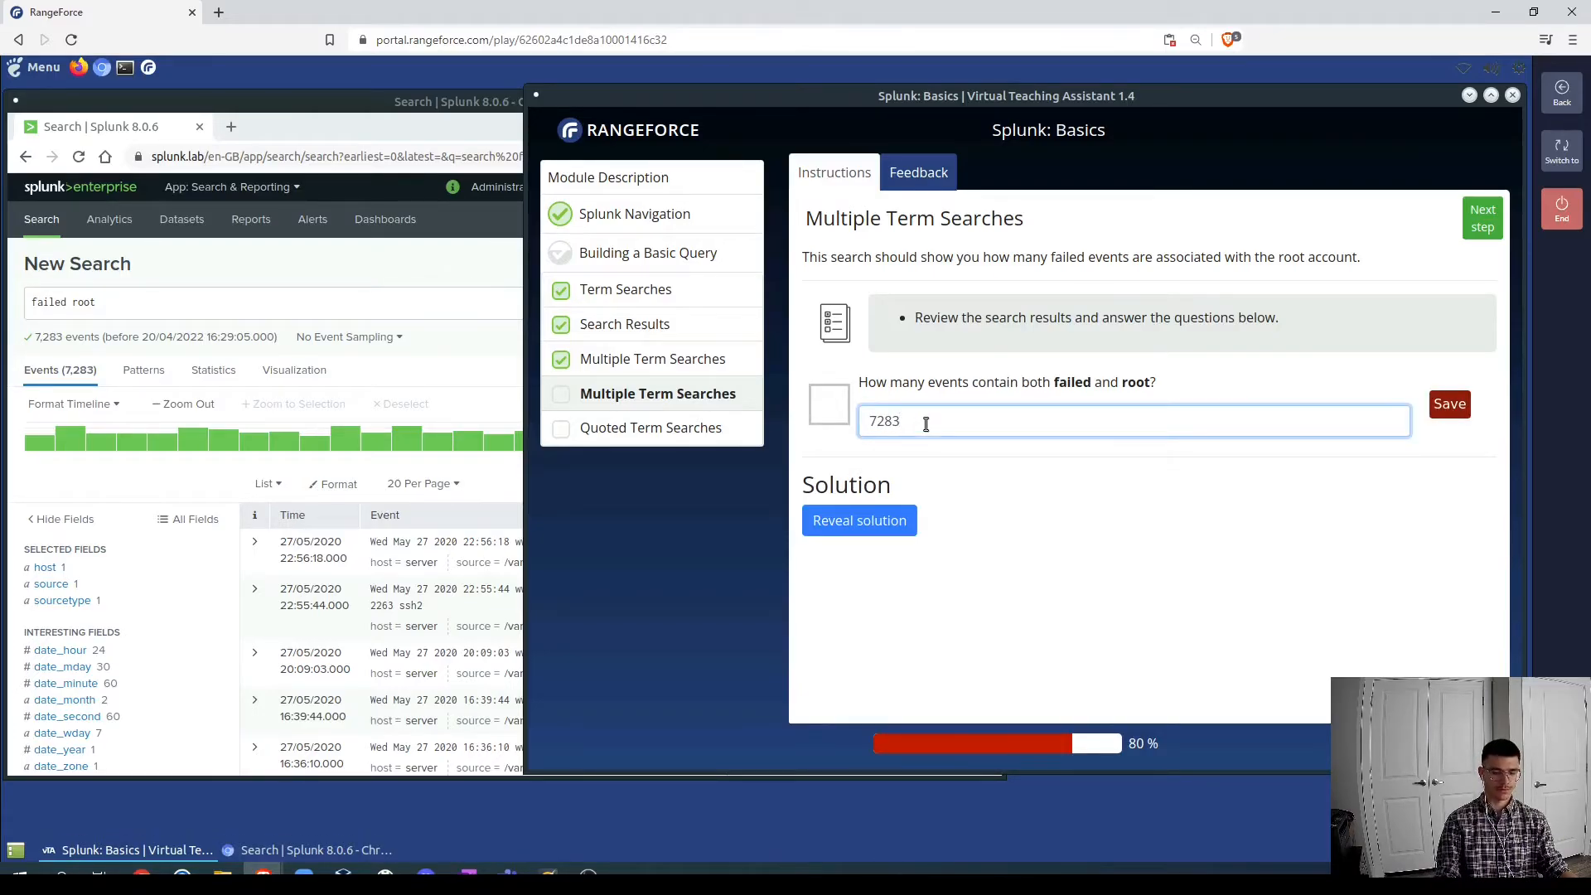
key("Return")
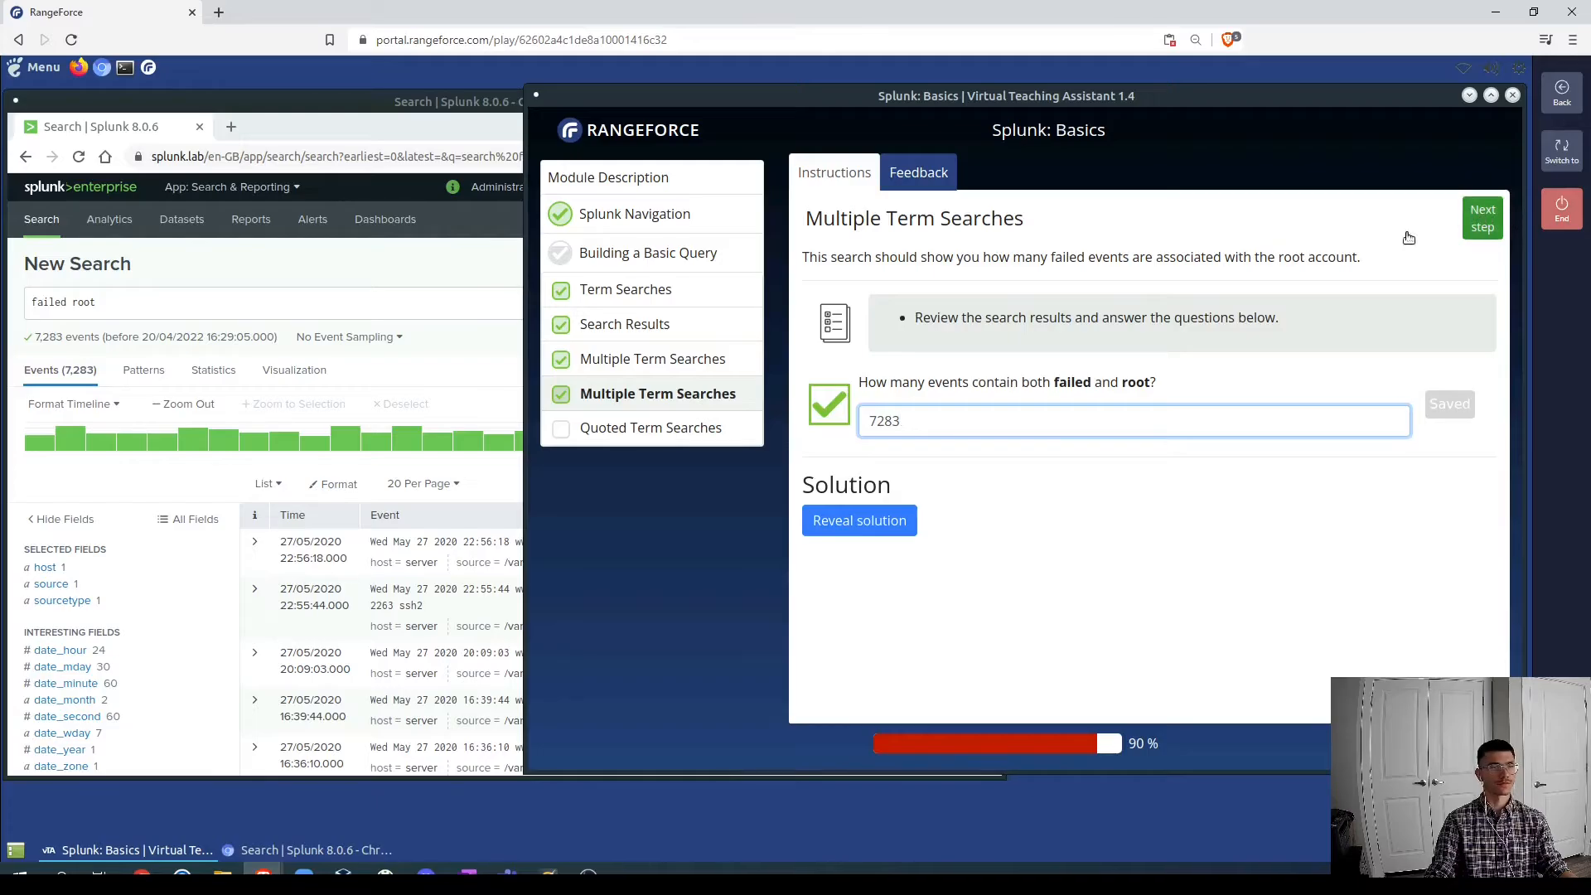
- Advance the lab to Quoted Term Searches and replace the Splunk query with the quoted phrase "failed password for root", running it
left_click(1477, 222)
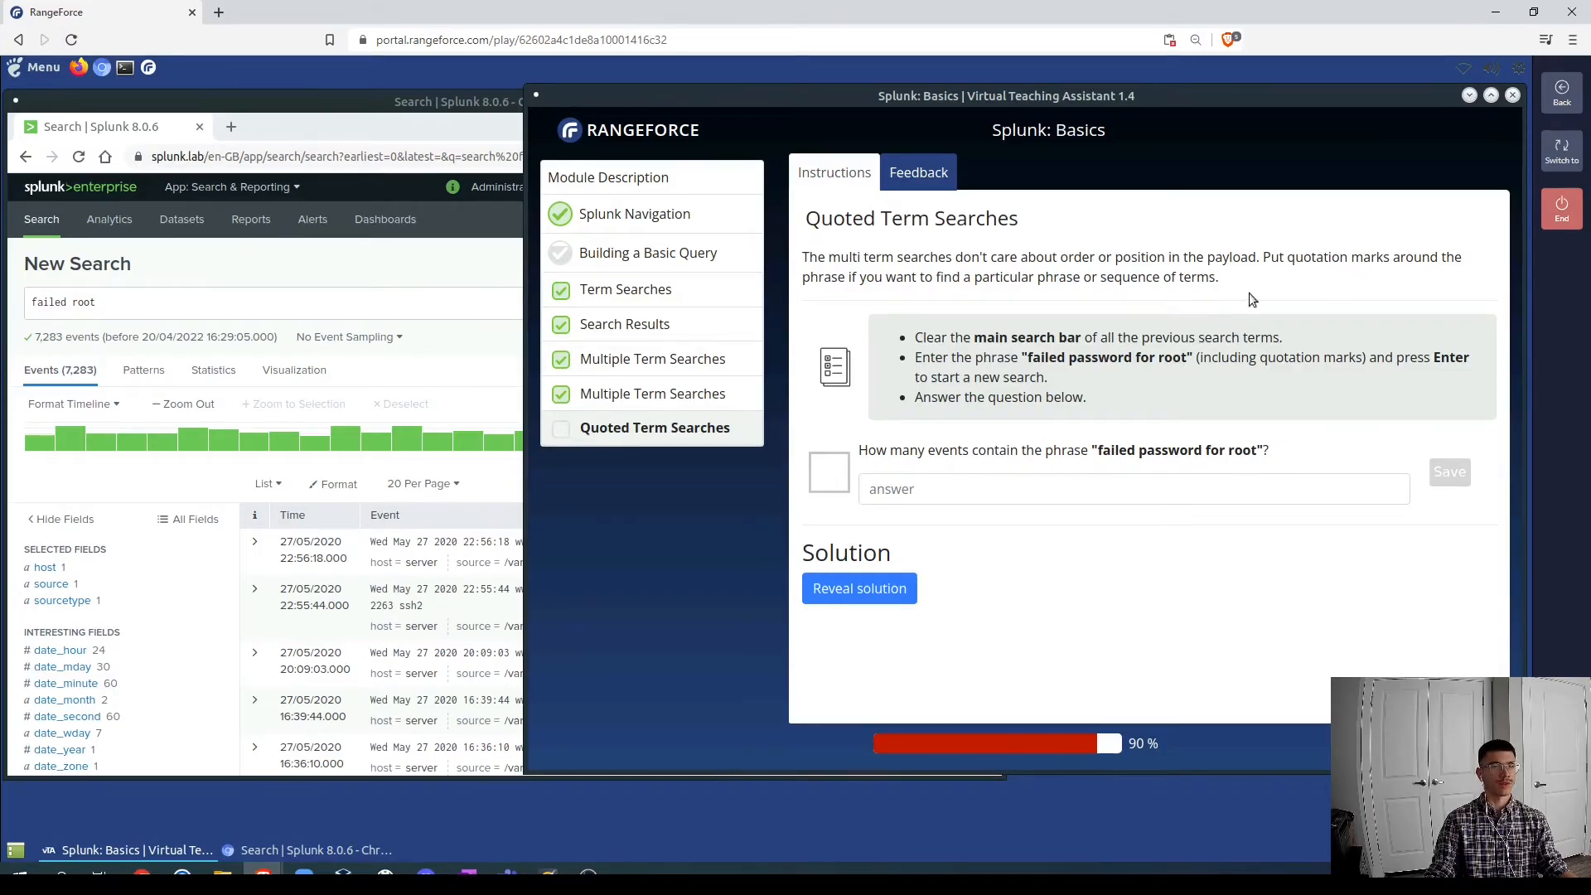
left_click(139, 301)
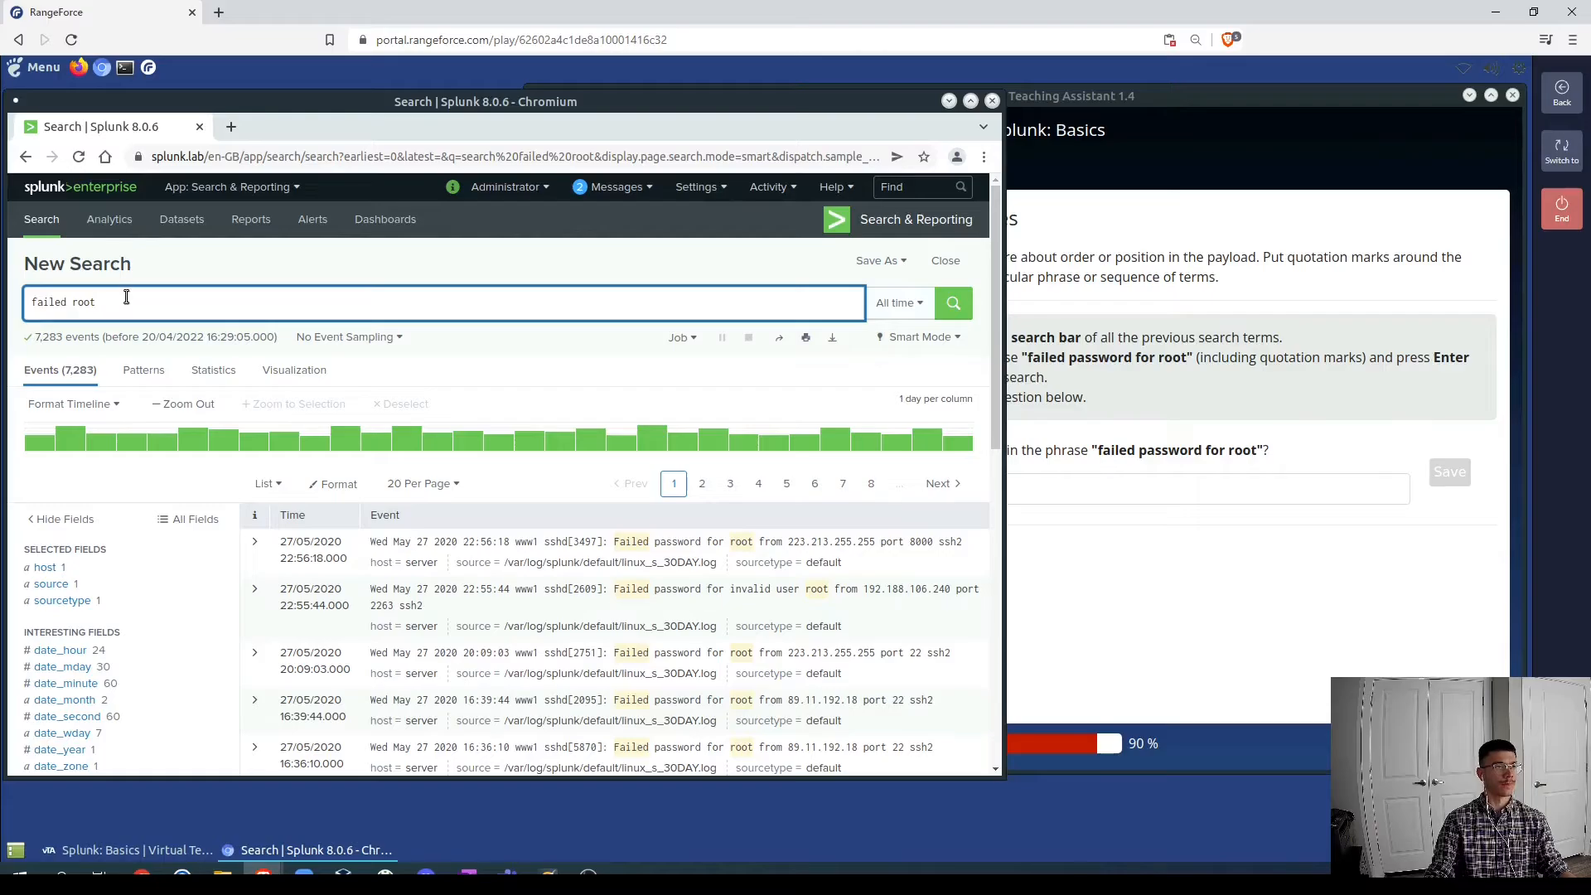
left_click(17, 296)
left_click_drag(109, 298, 25, 305)
type("\"")
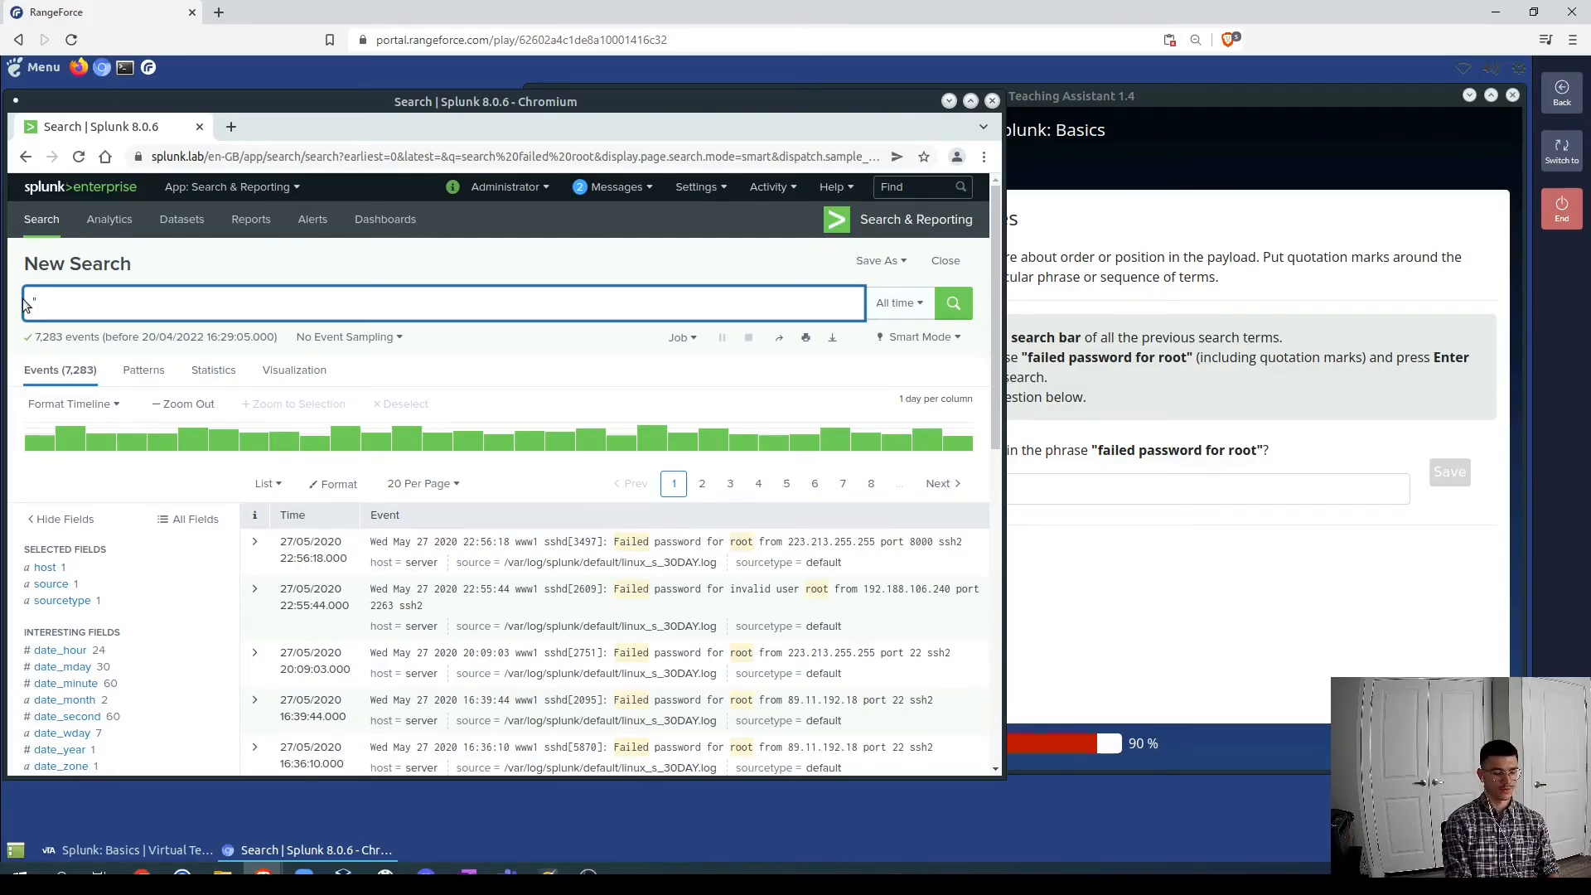
type("failed ")
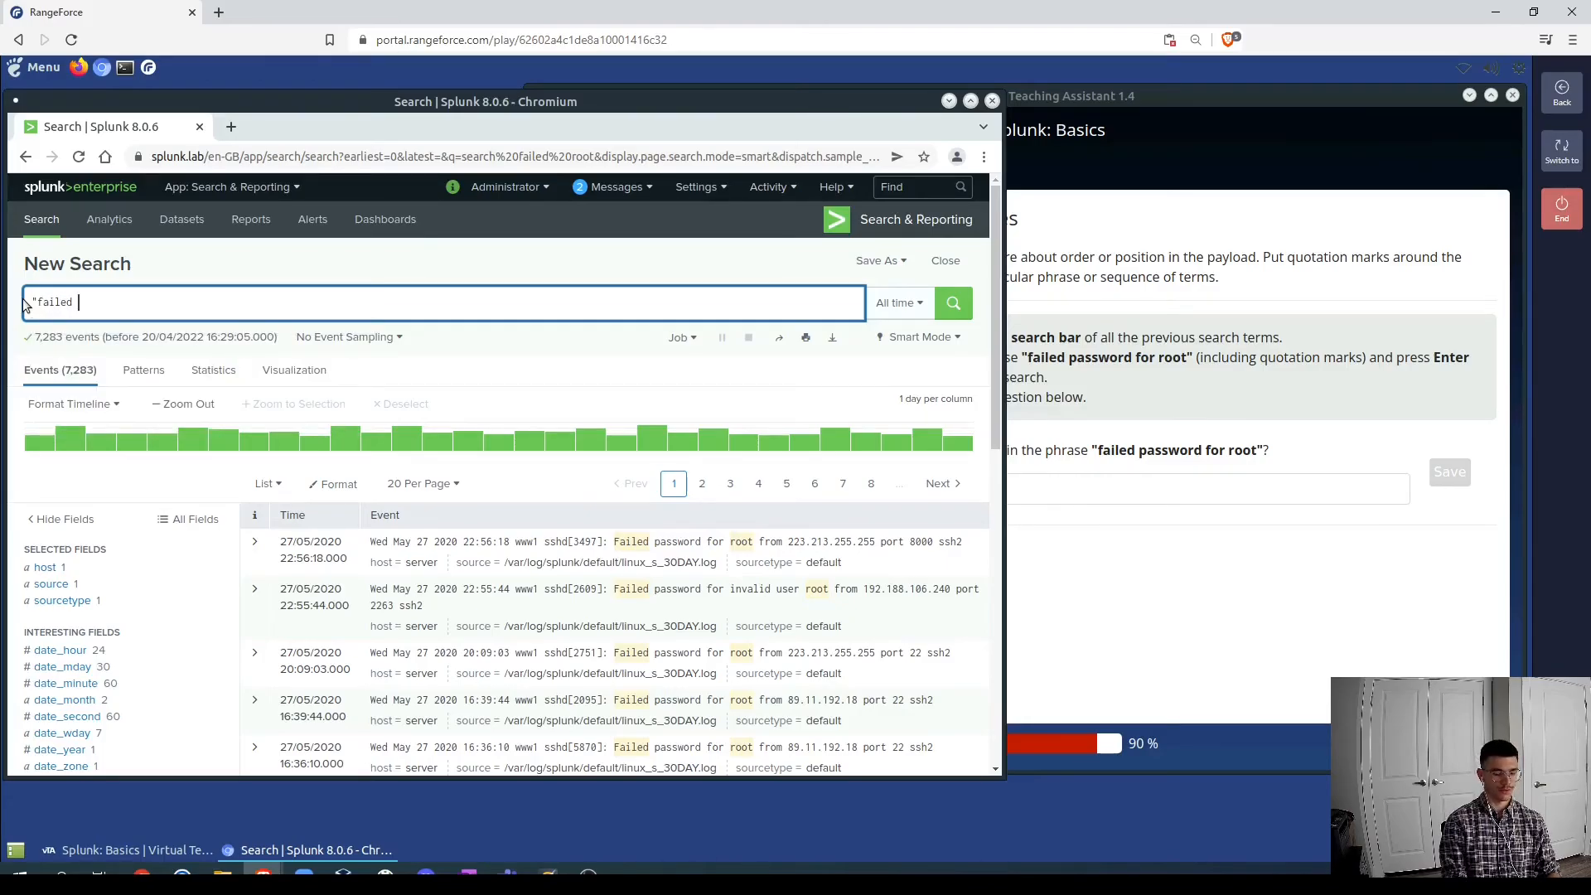
type("password")
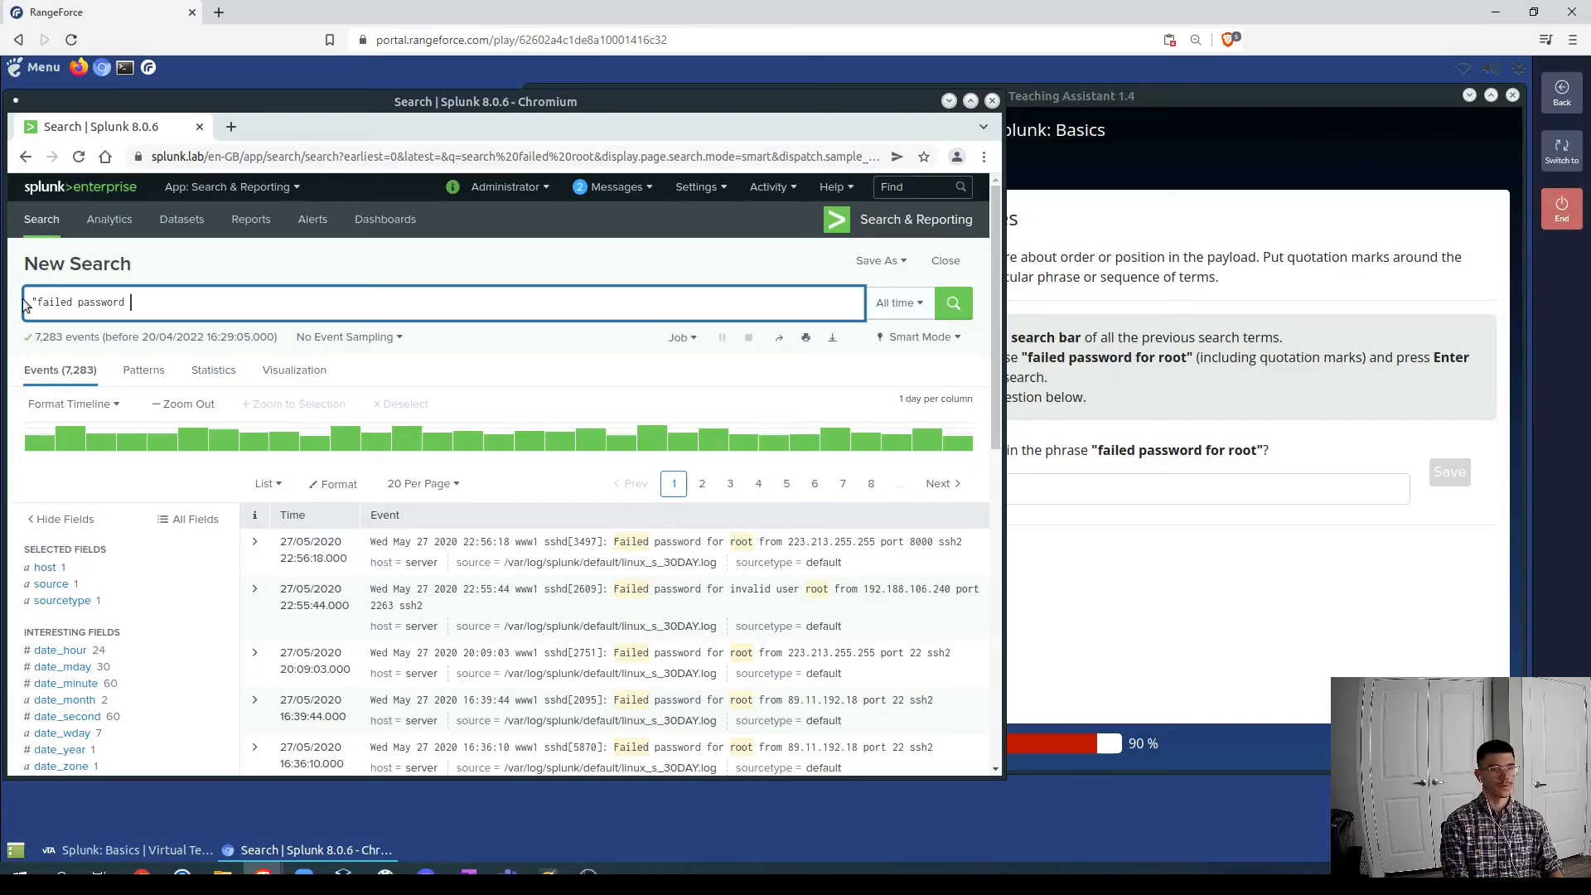
type(" for root")
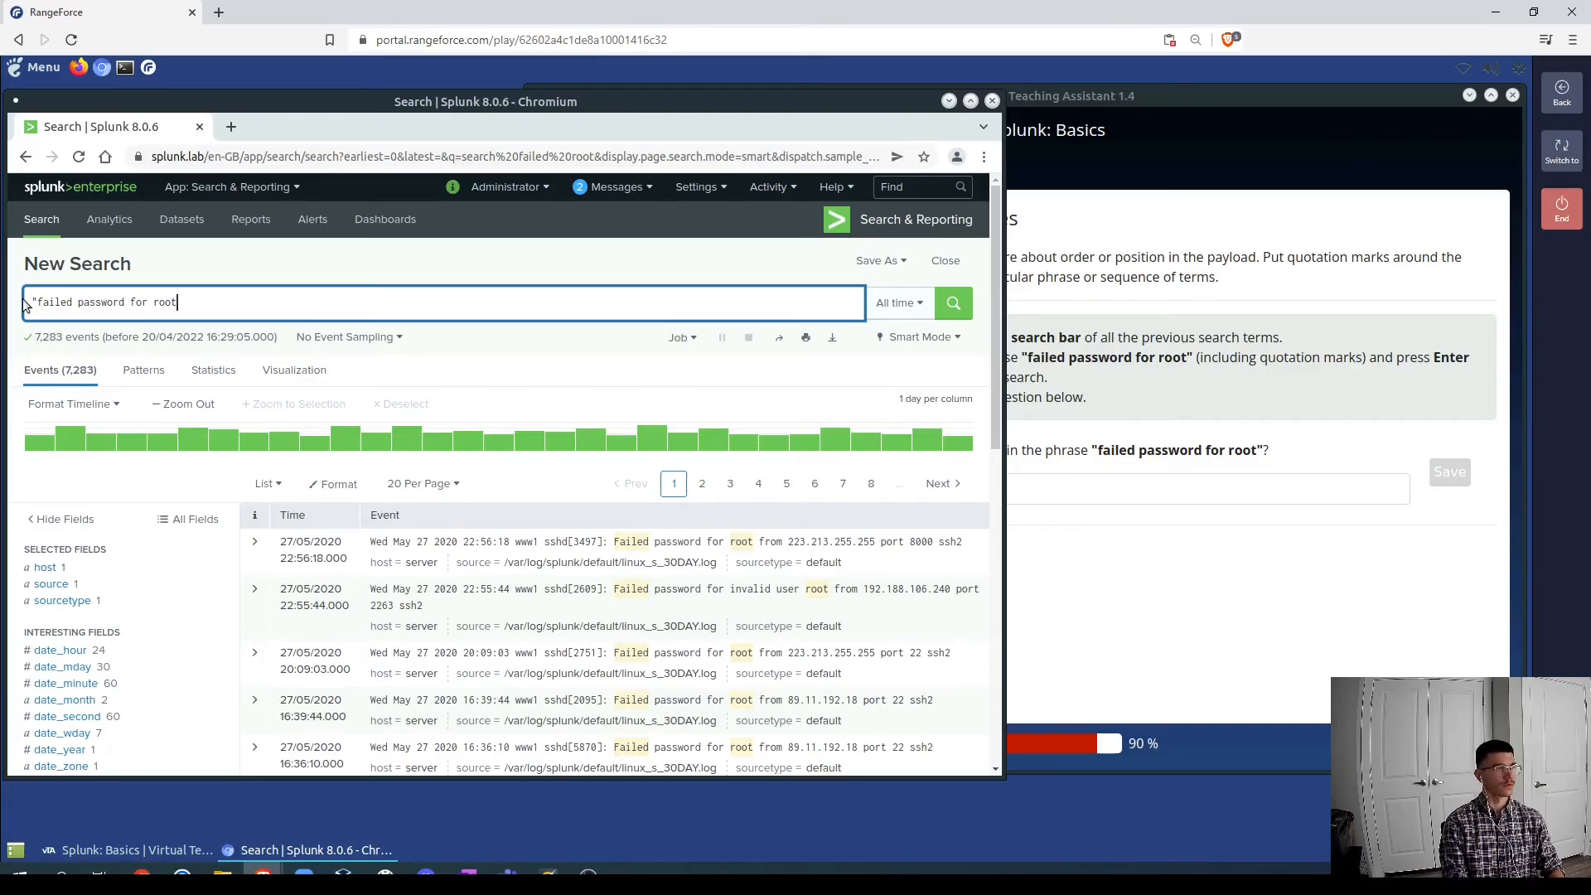
key("Return")
type("\"")
key("Return")
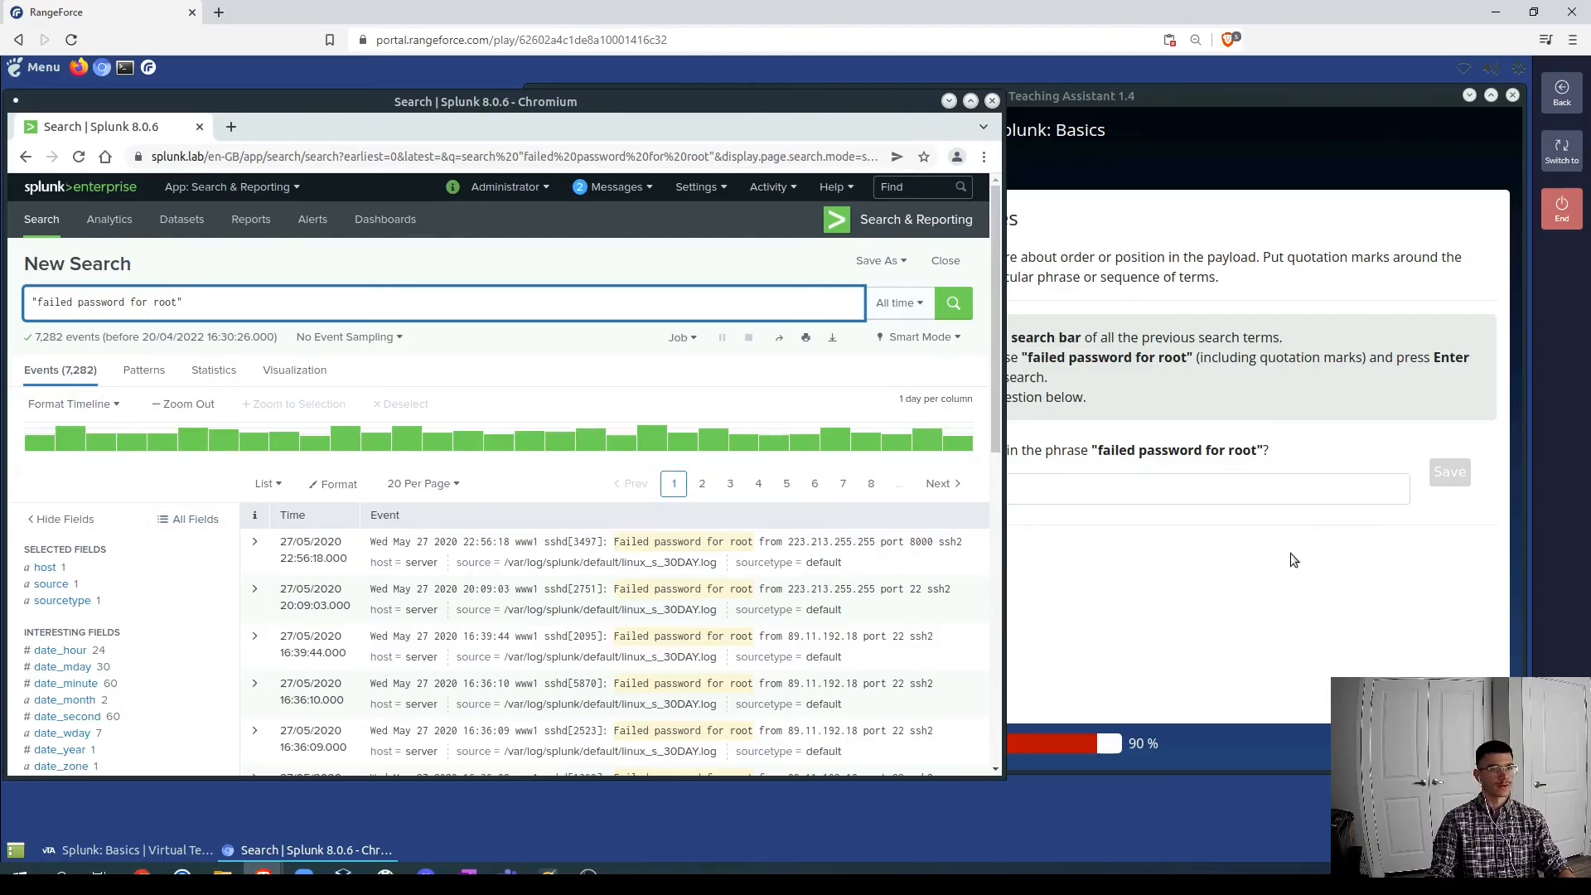
- Submit 7282 as the number of events containing the phrase "failed password for root" and finish the module at The End page
left_click(1080, 504)
left_click(984, 488)
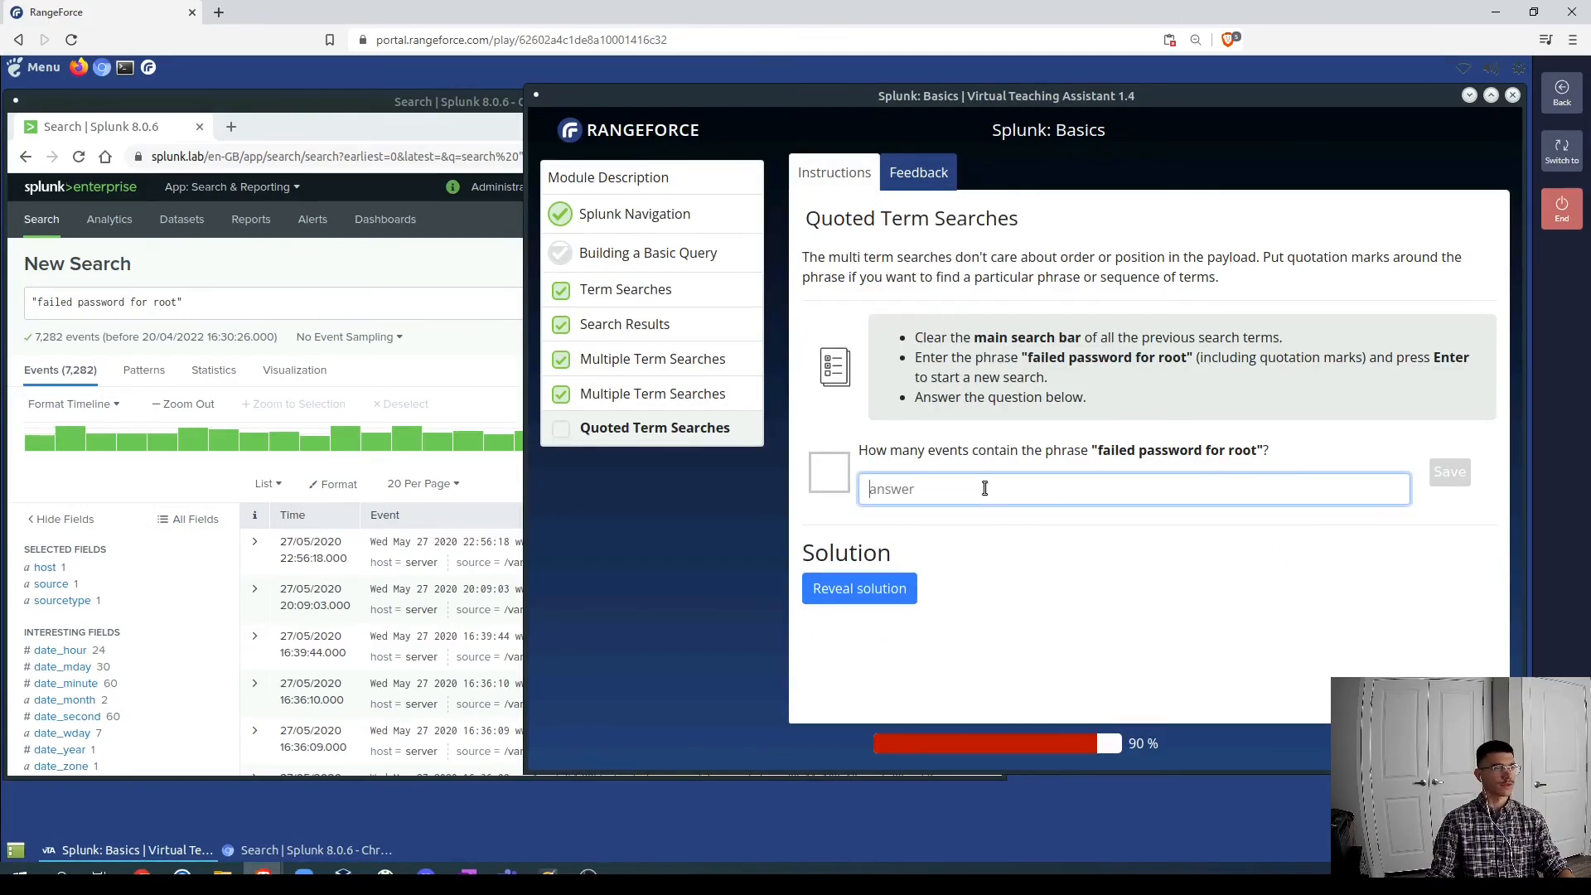
type("7282")
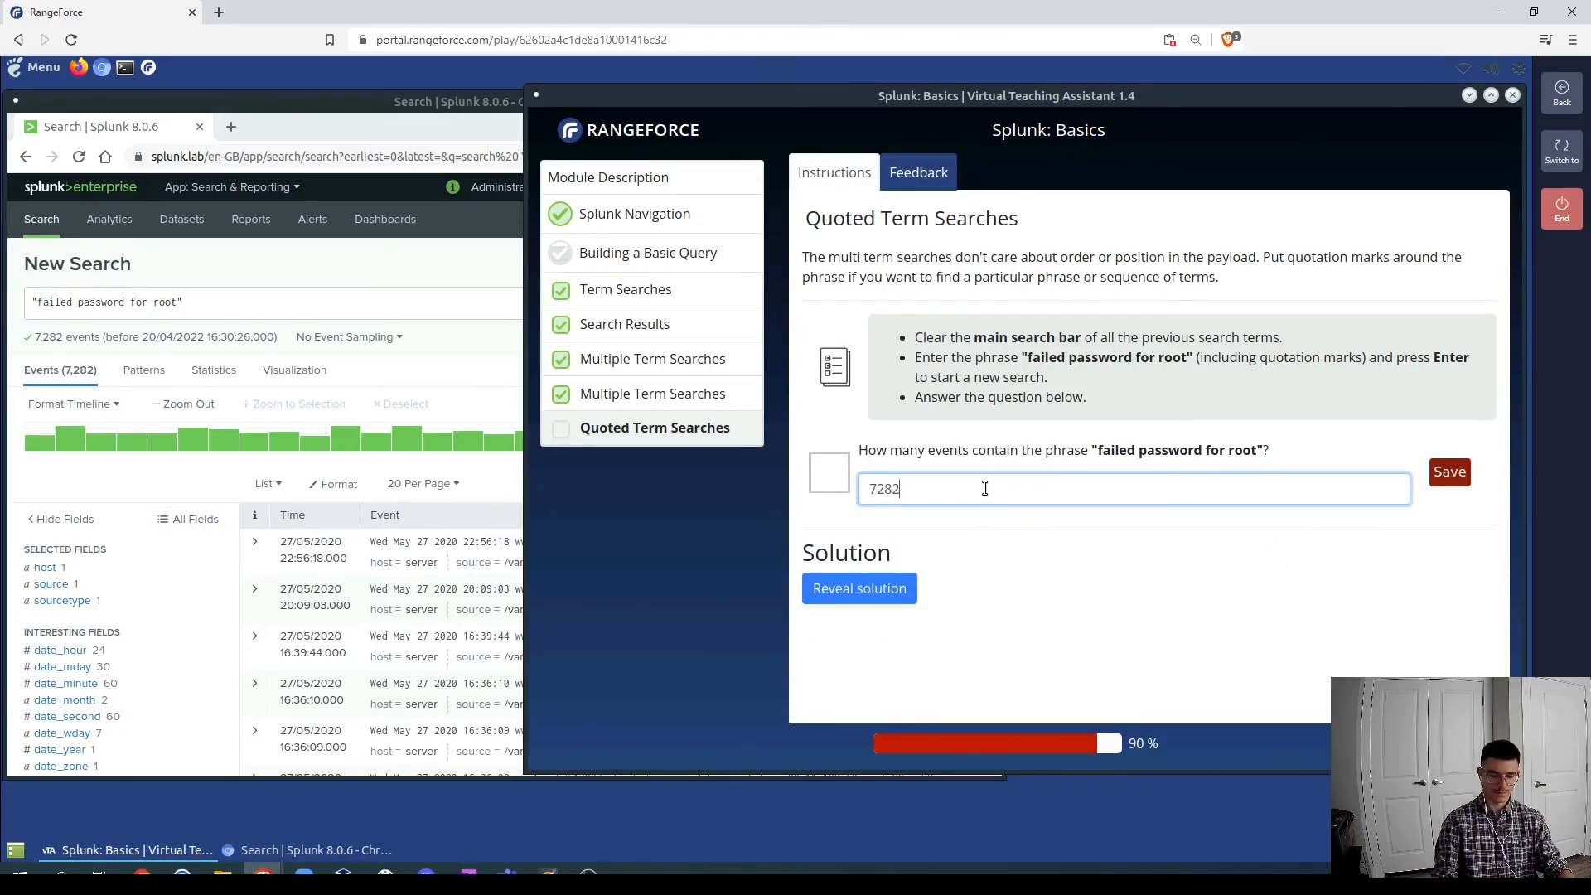
key("Return")
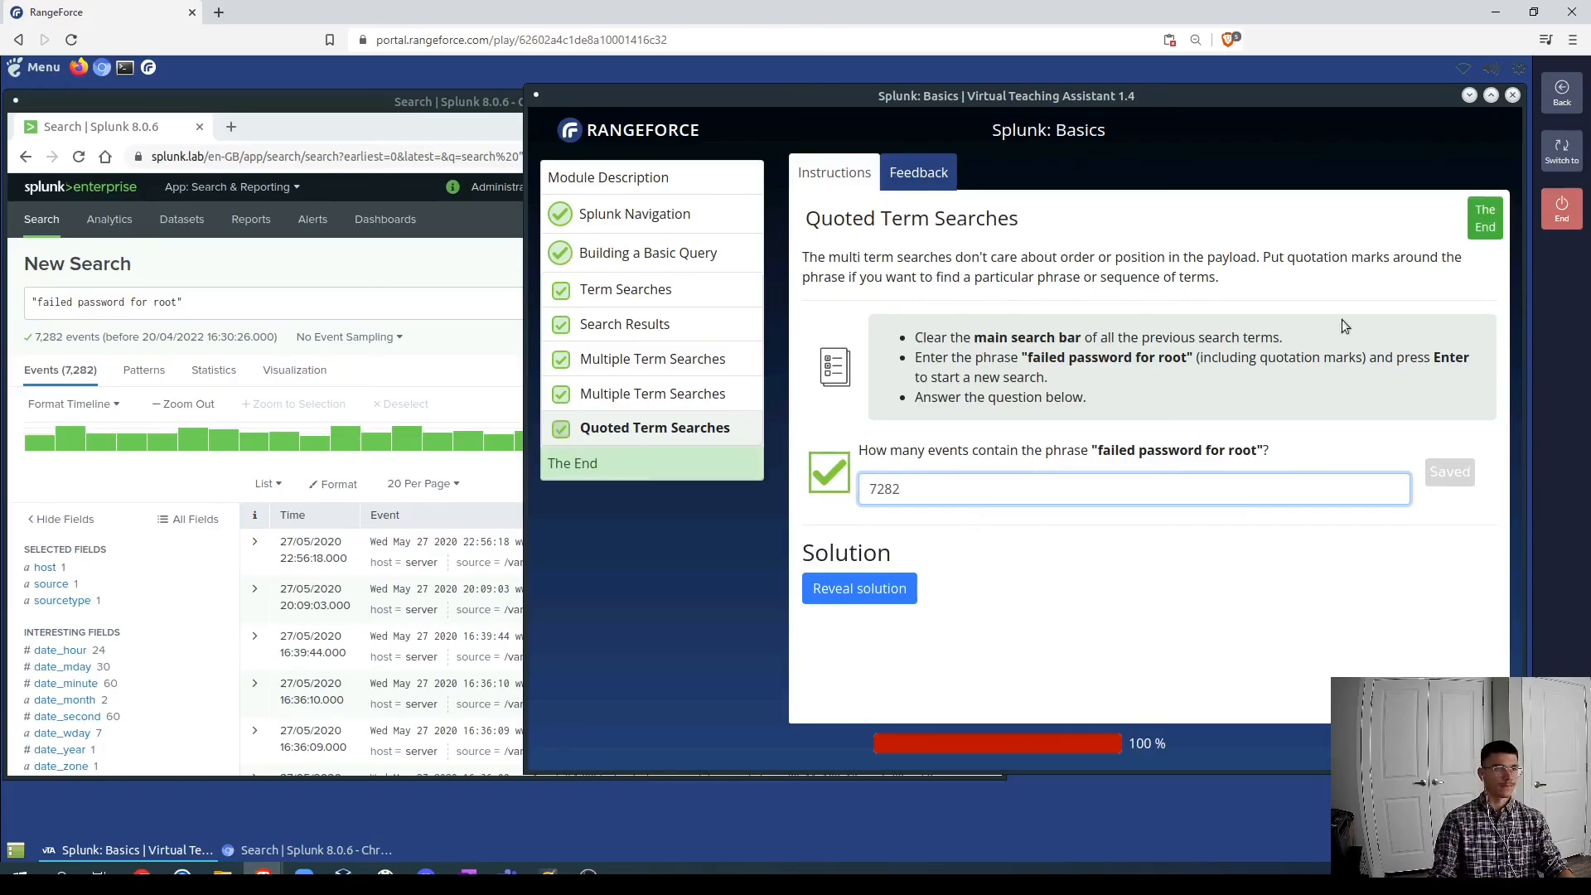
left_click(1486, 226)
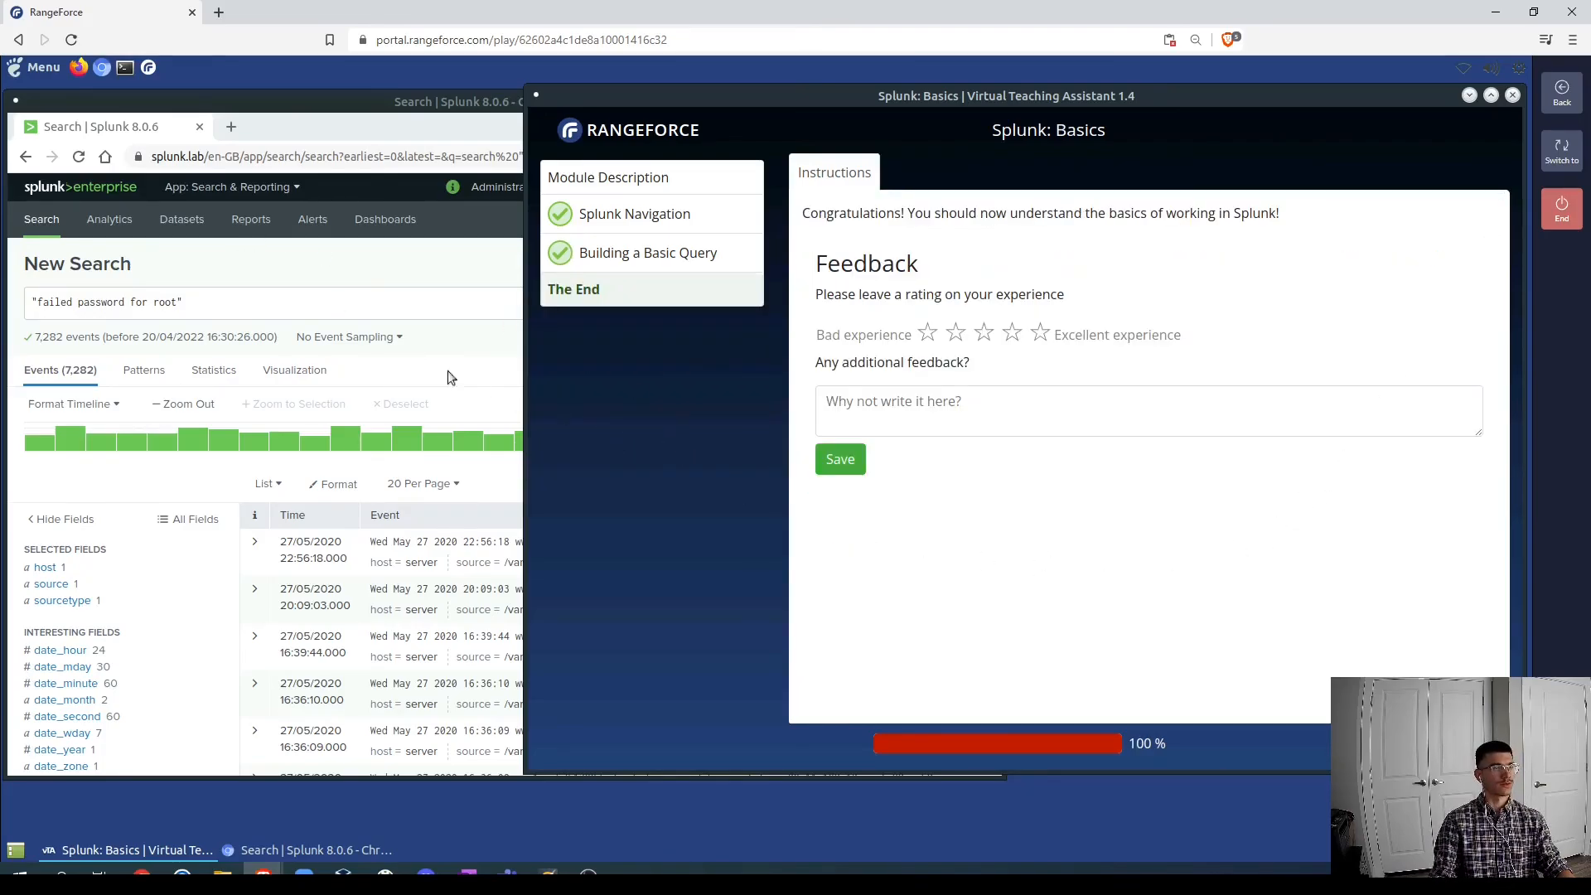